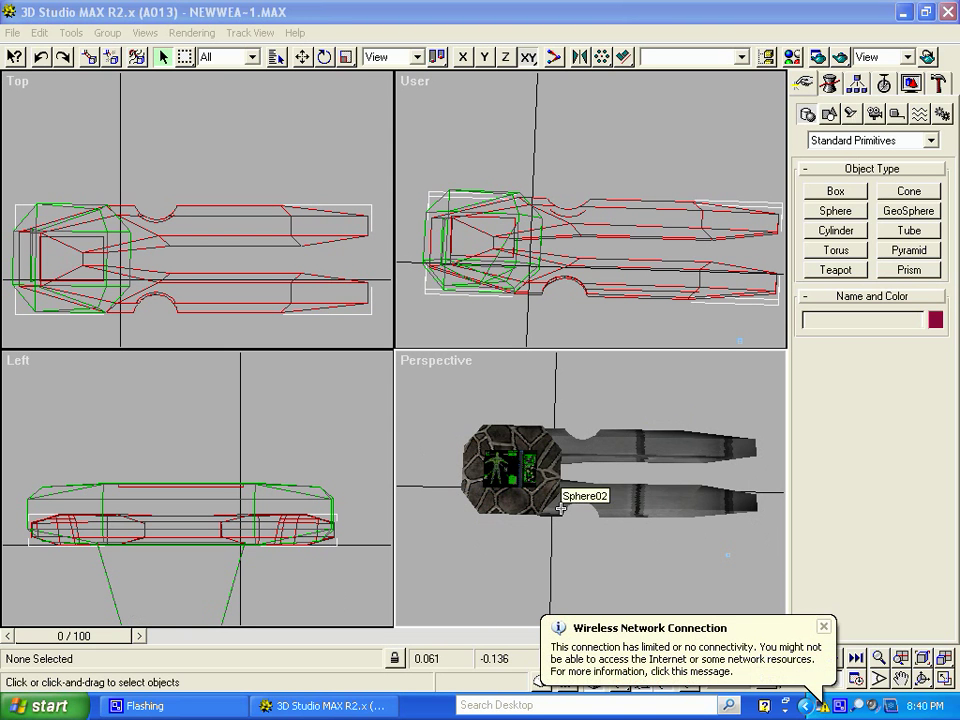
# - Examine the textured weapon model from several angles in the Perspective view
pyautogui.click(823, 627)
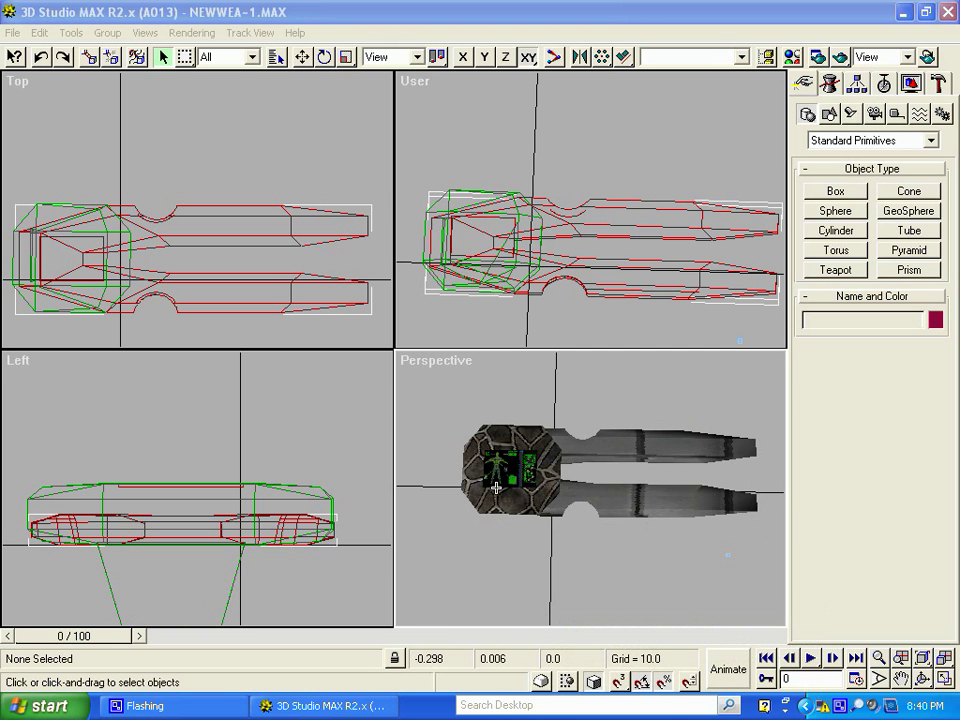
pyautogui.hotkey('ctrl', 'r')
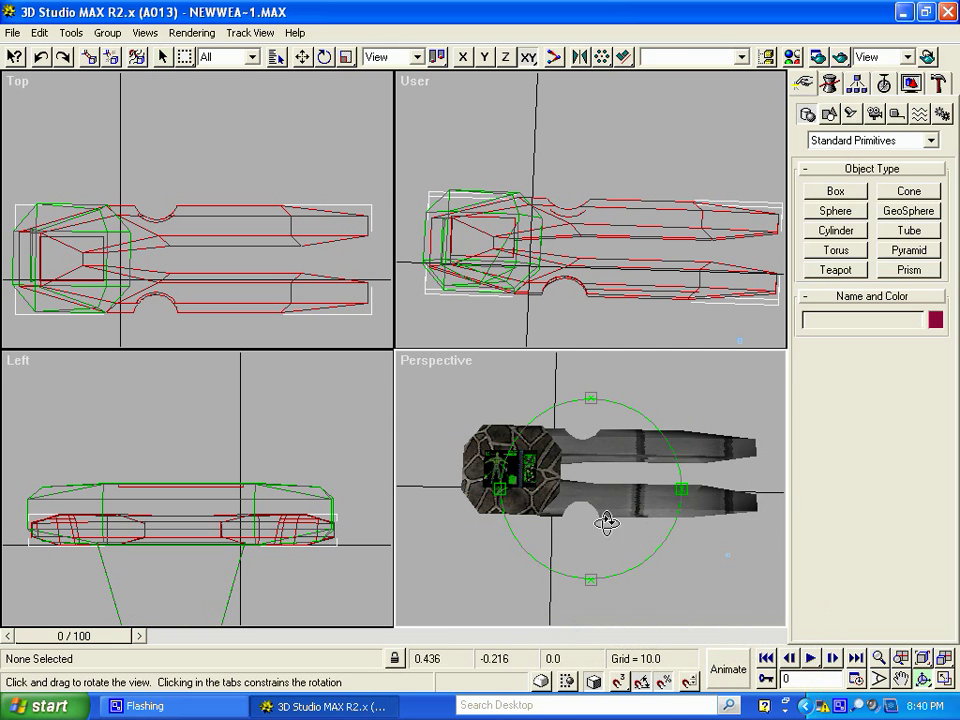
pyautogui.moveTo(607, 522)
pyautogui.mouseDown()
pyautogui.moveTo(581, 446)
pyautogui.moveTo(626, 454)
pyautogui.moveTo(628, 499)
pyautogui.moveTo(598, 508)
pyautogui.moveTo(604, 514)
pyautogui.mouseUp()
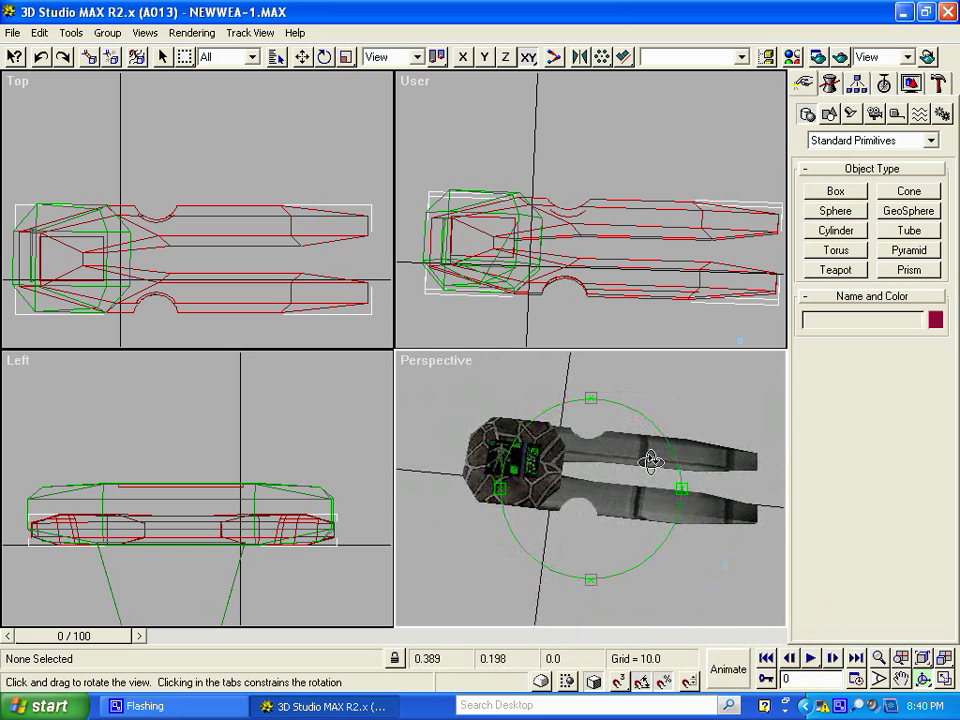
pyautogui.moveTo(560, 465); pyautogui.dragTo(611, 364)
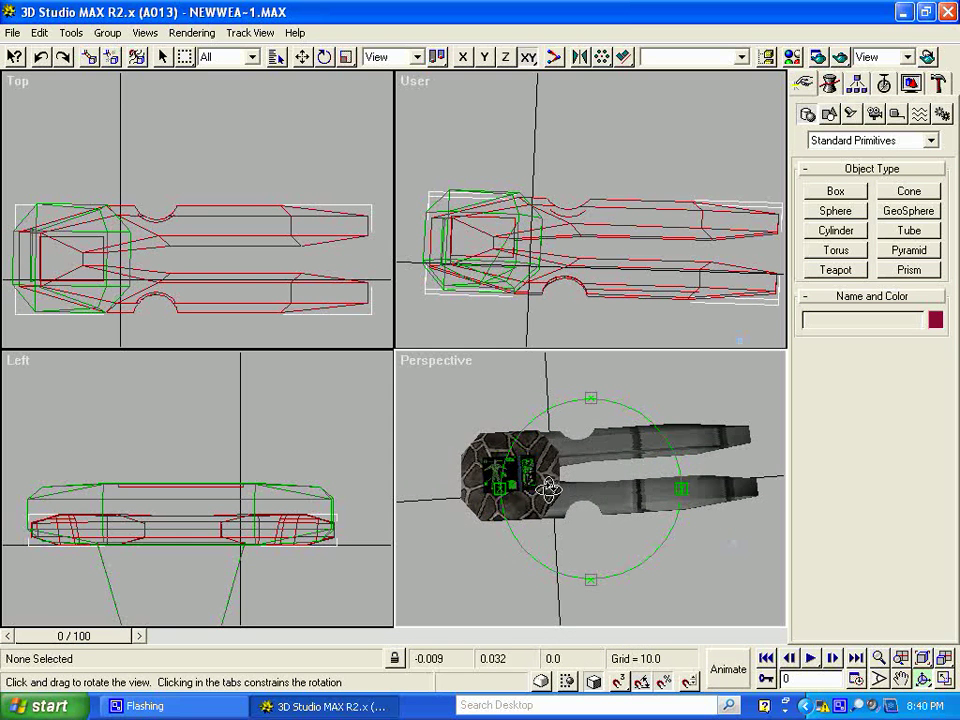
pyautogui.moveTo(548, 489); pyautogui.dragTo(553, 491)
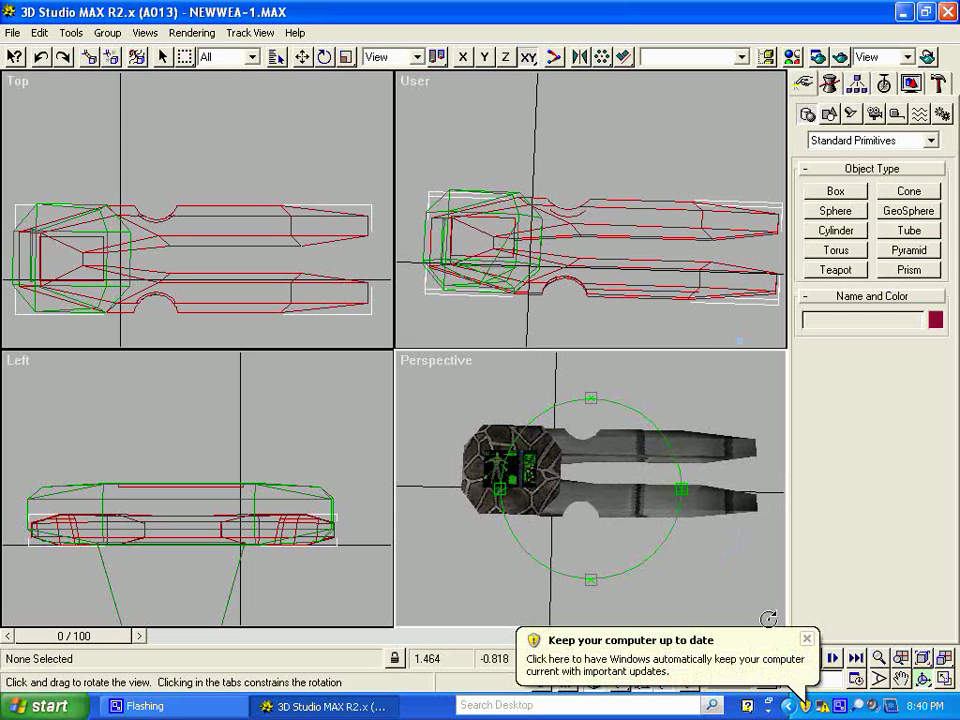
pyautogui.click(806, 638)
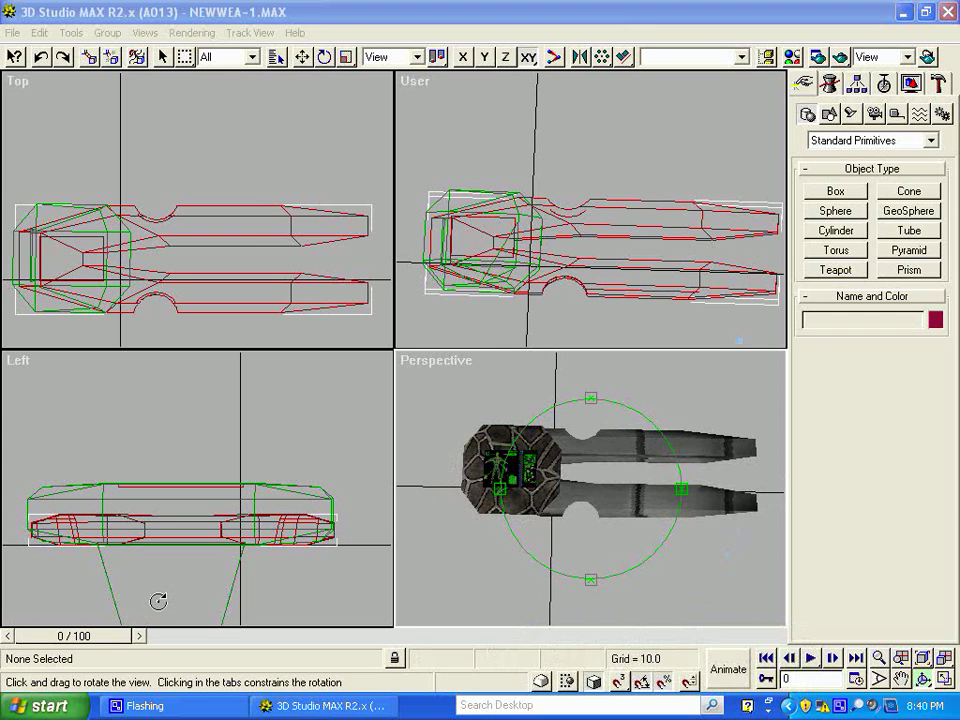
pyautogui.rightClick(110, 645)
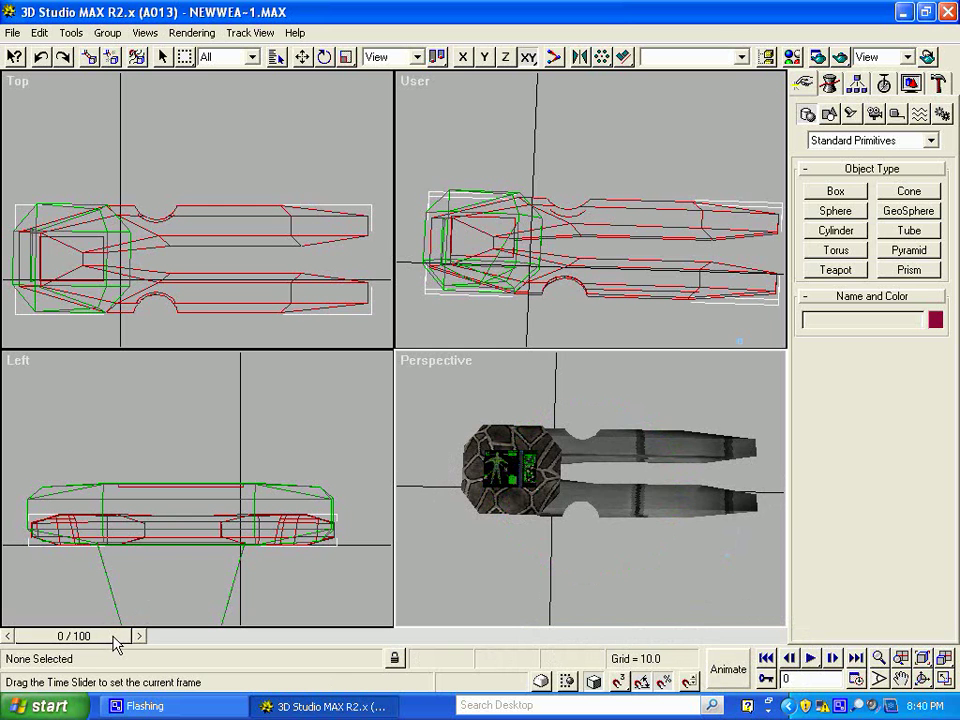
pyautogui.moveTo(117, 645)
pyautogui.mouseDown()
pyautogui.moveTo(224, 633)
pyautogui.moveTo(360, 641)
pyautogui.moveTo(90, 649)
pyautogui.moveTo(270, 643)
pyautogui.moveTo(101, 636)
pyautogui.mouseUp()
pyautogui.hotkey('ctrl', 'r')
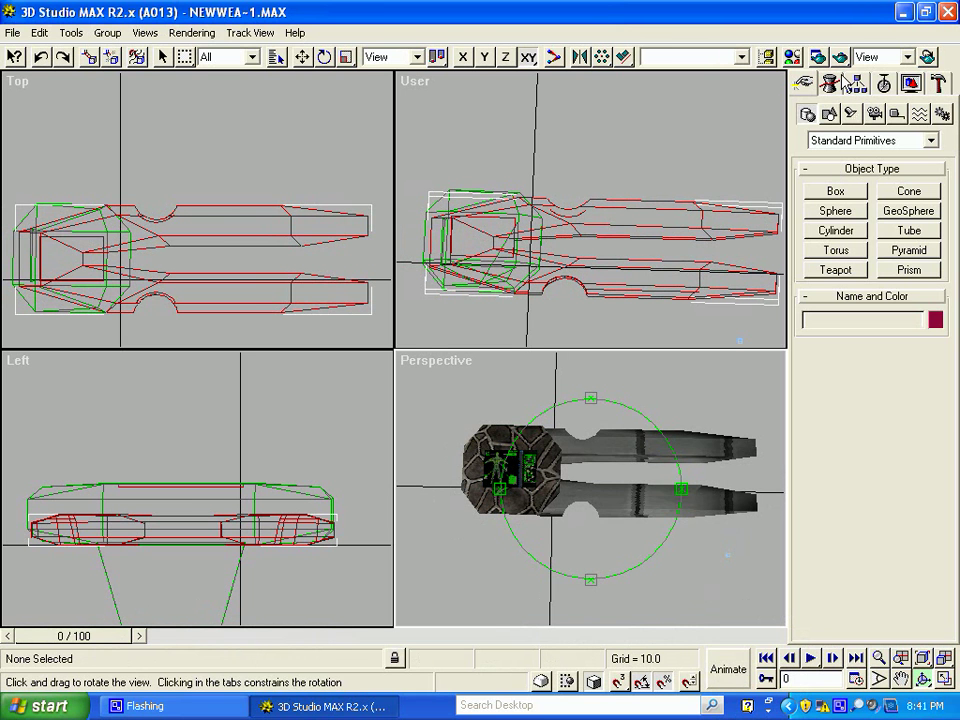
# - Assign the plain red Material #1 to all objects in the scene and close the Material Editor
pyautogui.click(791, 58)
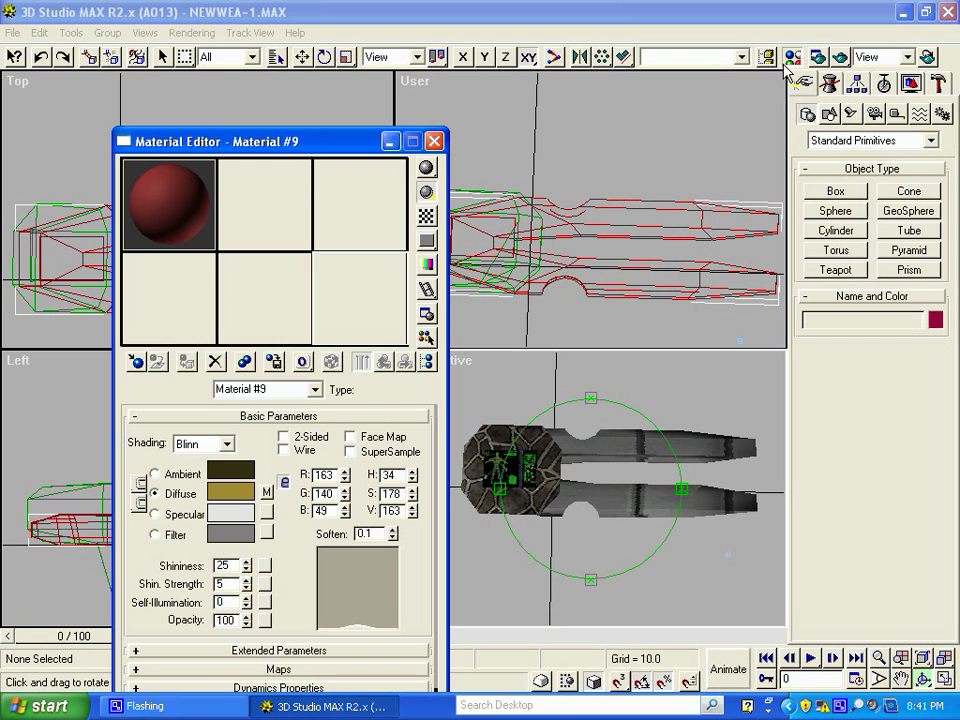
pyautogui.click(168, 228)
pyautogui.click(42, 33)
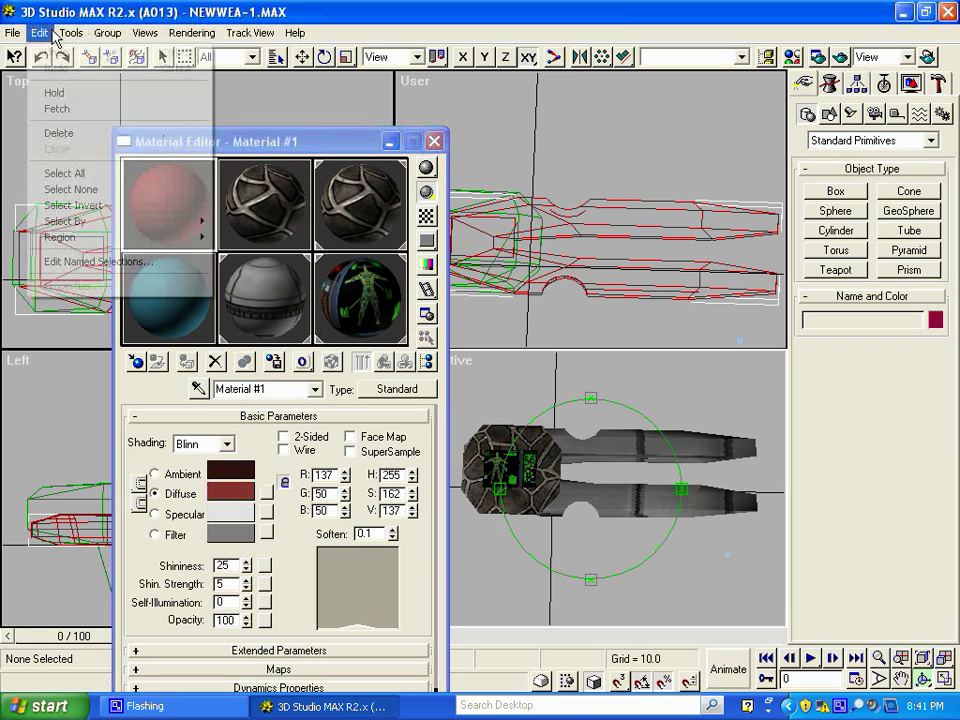
pyautogui.click(85, 176)
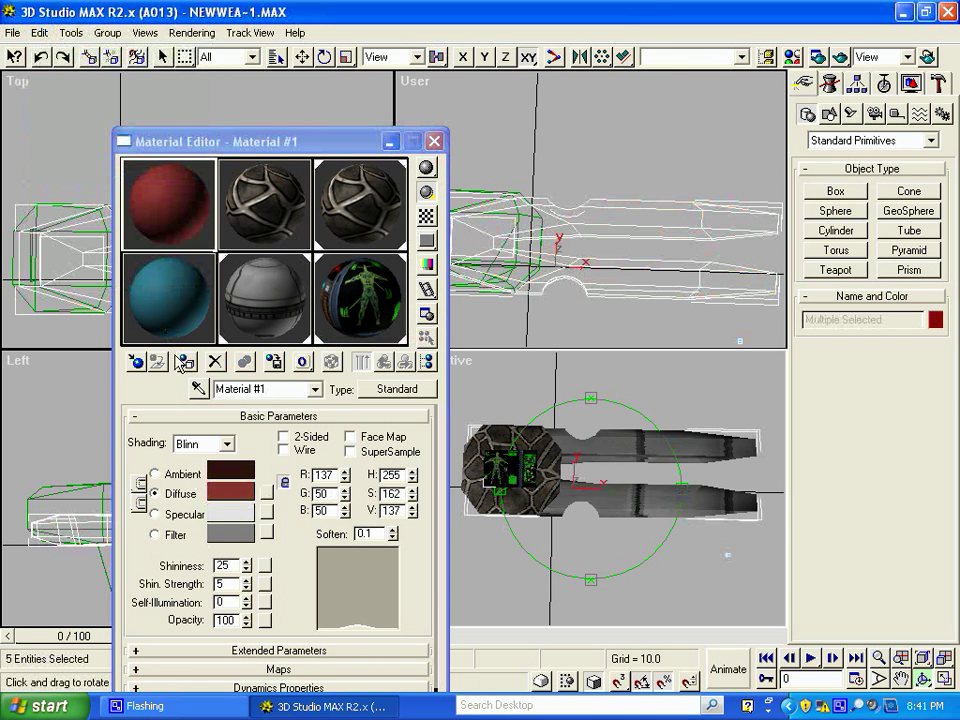
pyautogui.click(157, 361)
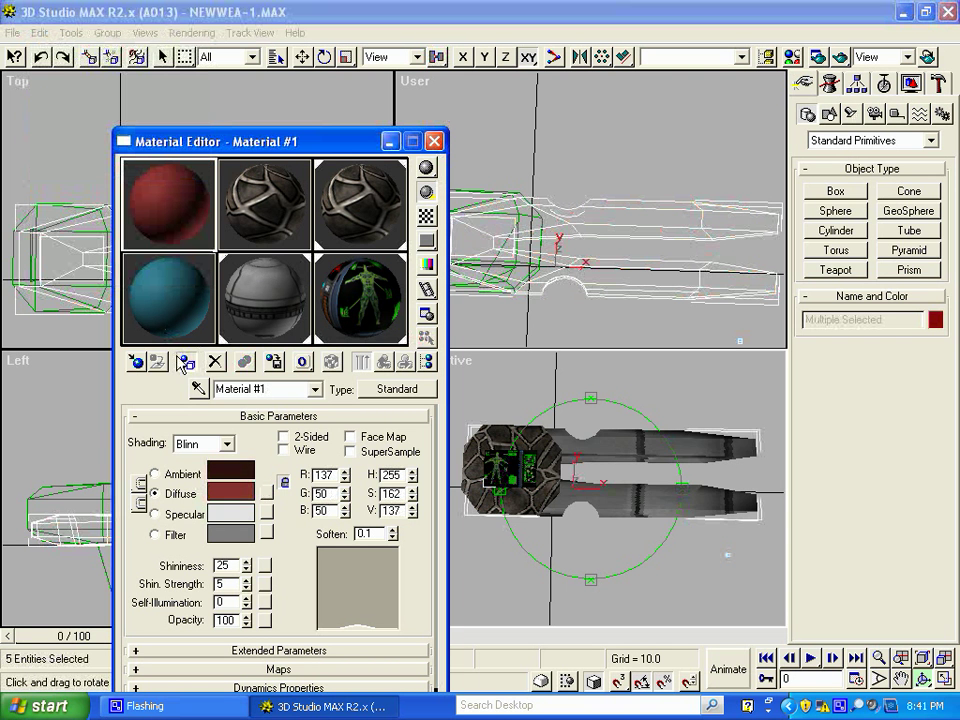
pyautogui.click(434, 141)
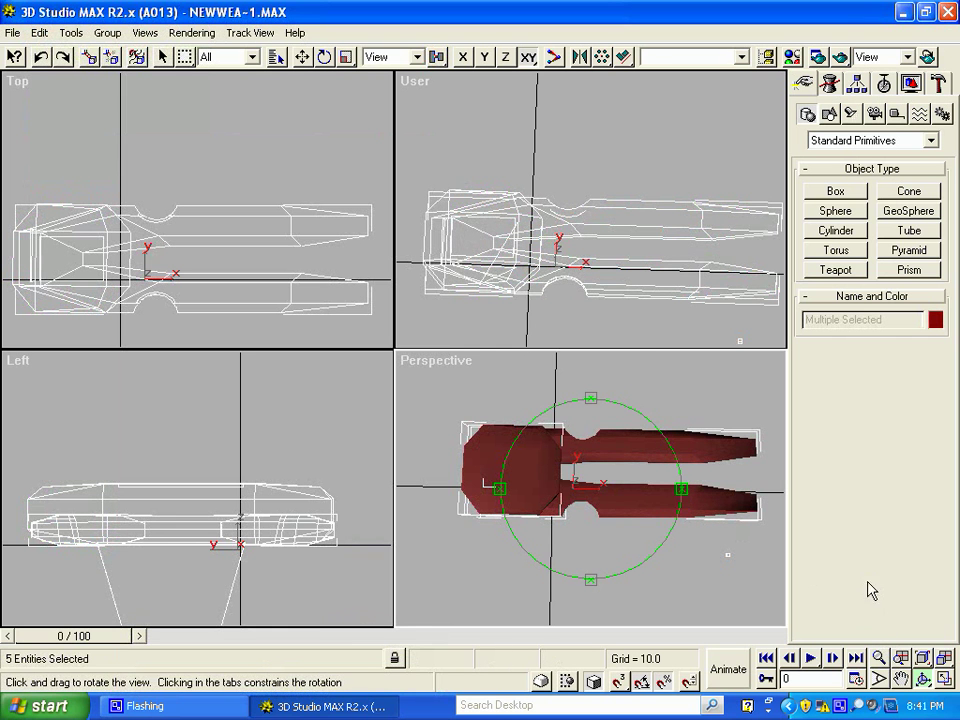
# - Select only the two-pronged body Sphere02 and open the Material Editor
pyautogui.click(162, 57)
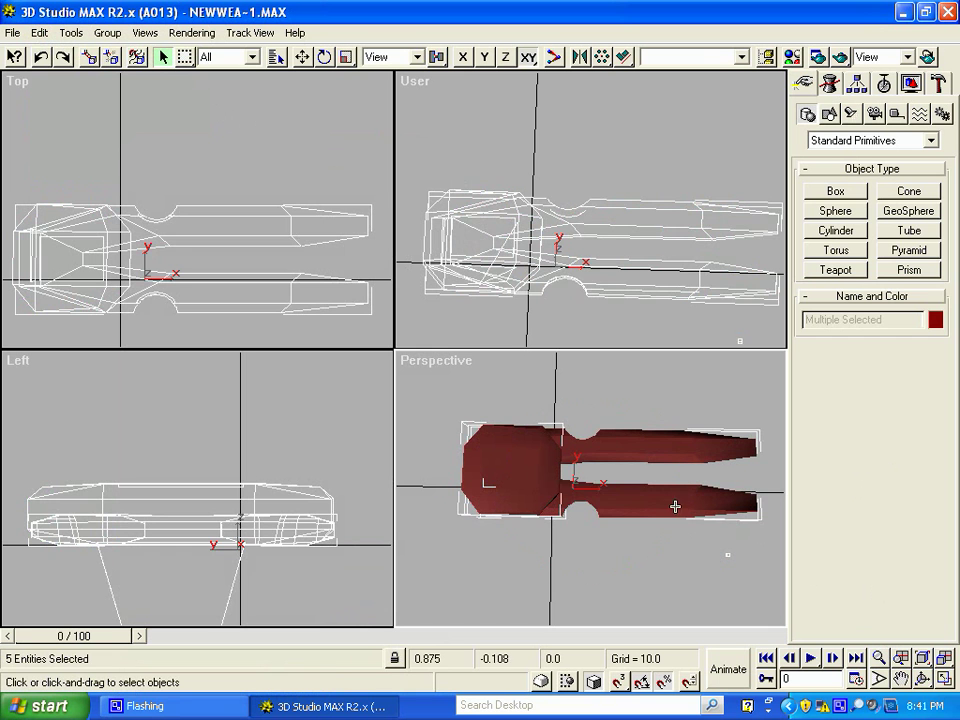
pyautogui.click(671, 572)
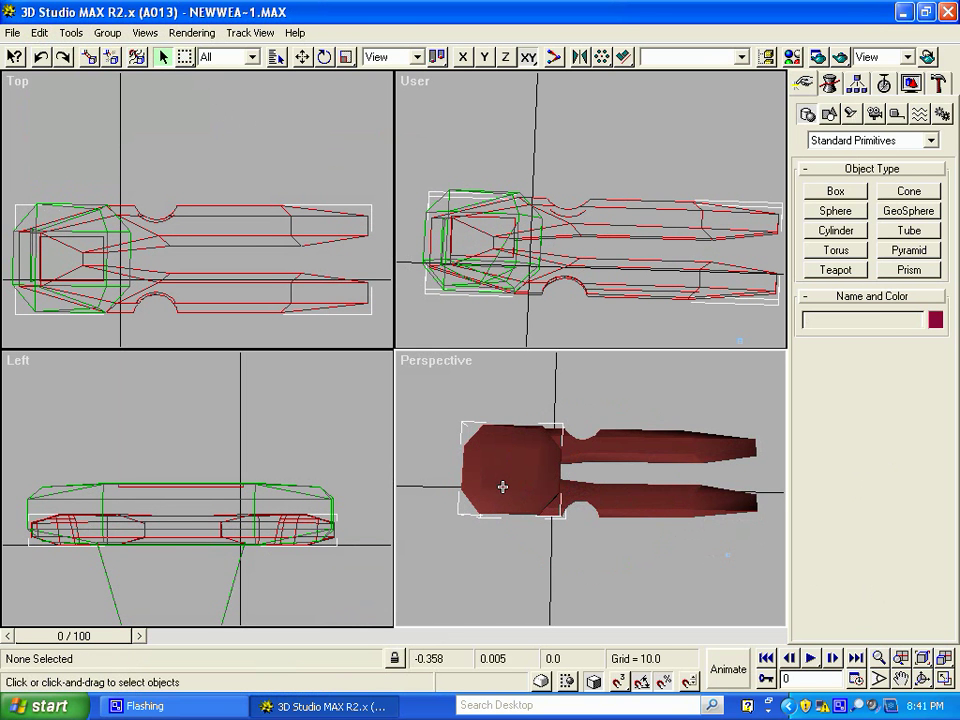
pyautogui.click(662, 503)
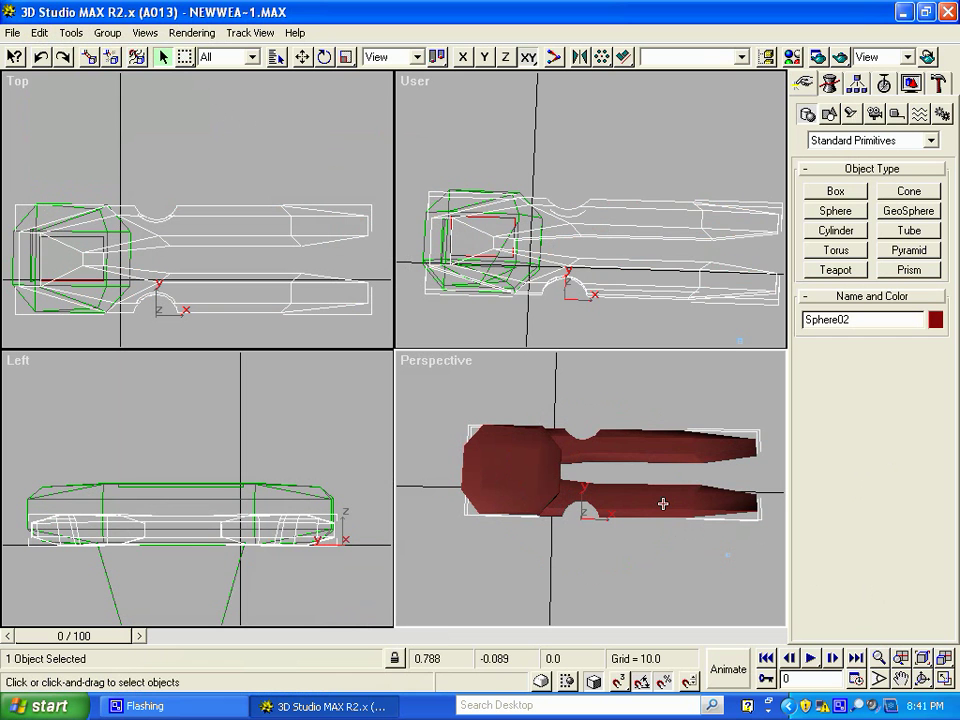
pyautogui.click(791, 58)
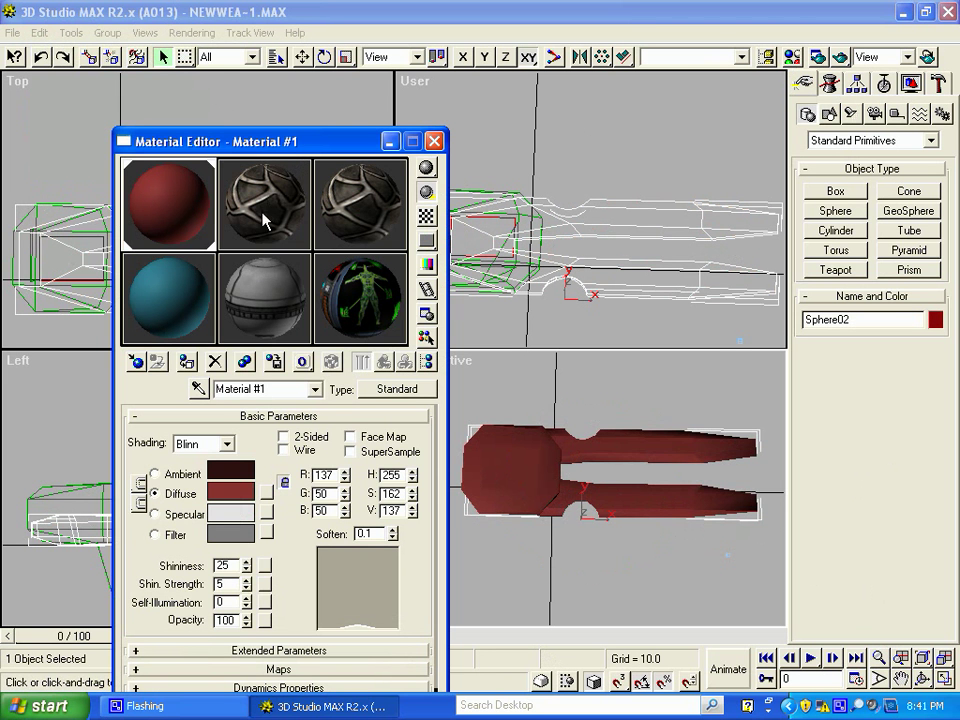
# - Add a Bitmap map to the diffuse channel of the blue Material #7
pyautogui.click(268, 197)
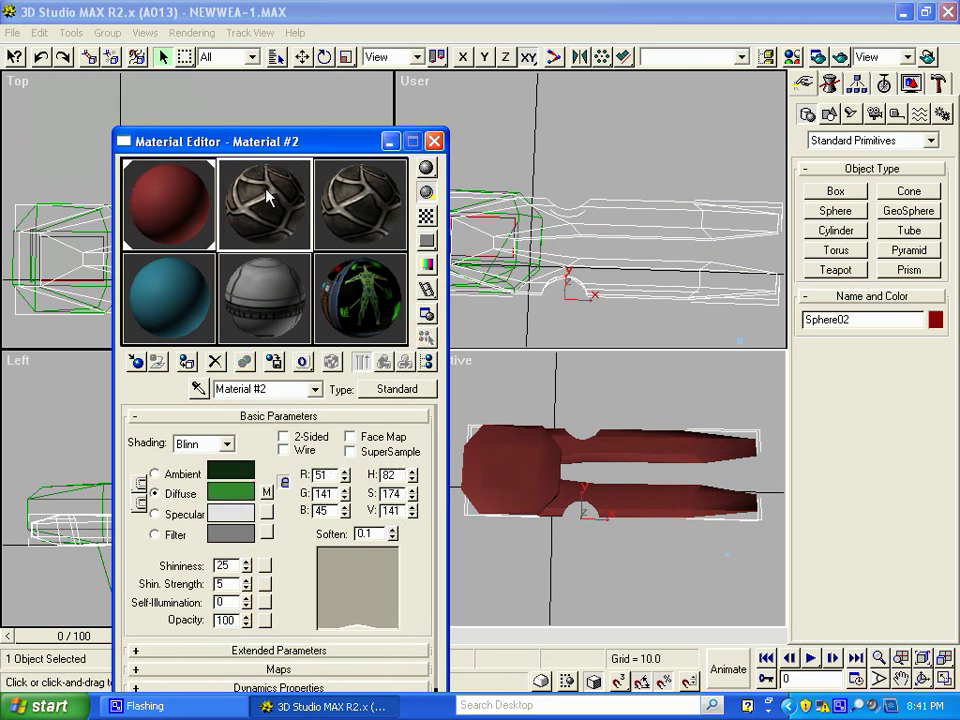
pyautogui.click(160, 322)
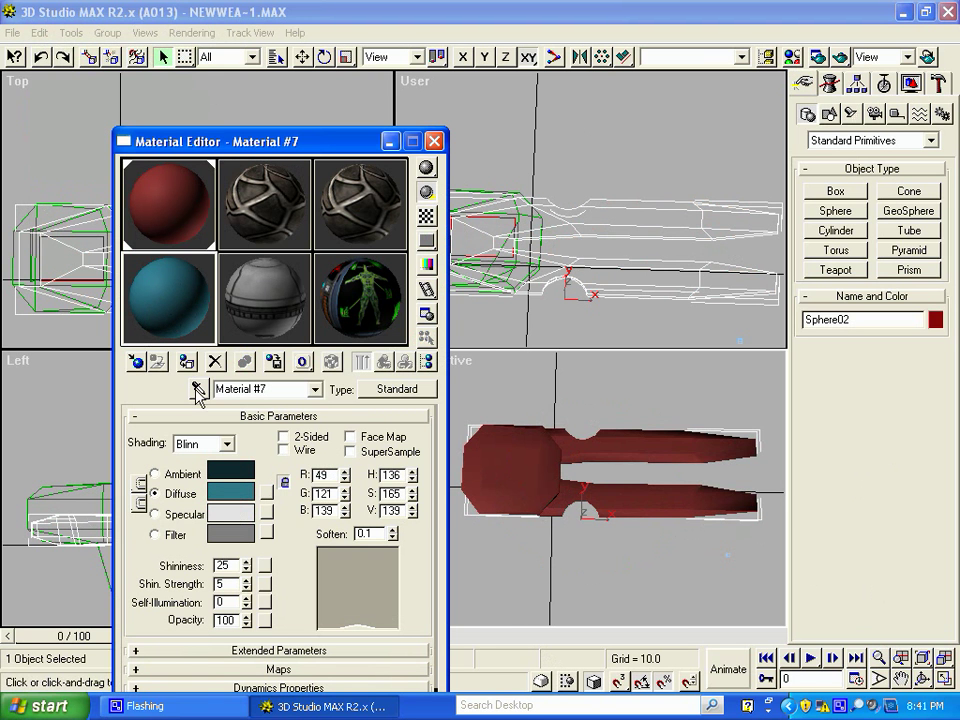
pyautogui.click(267, 492)
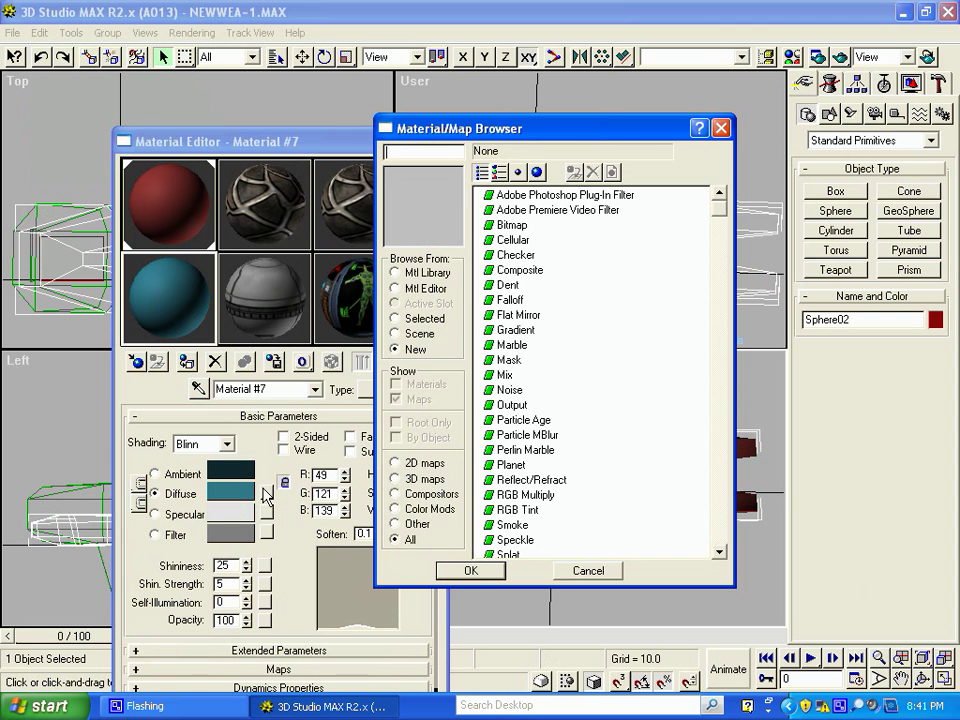
pyautogui.doubleClick(510, 224)
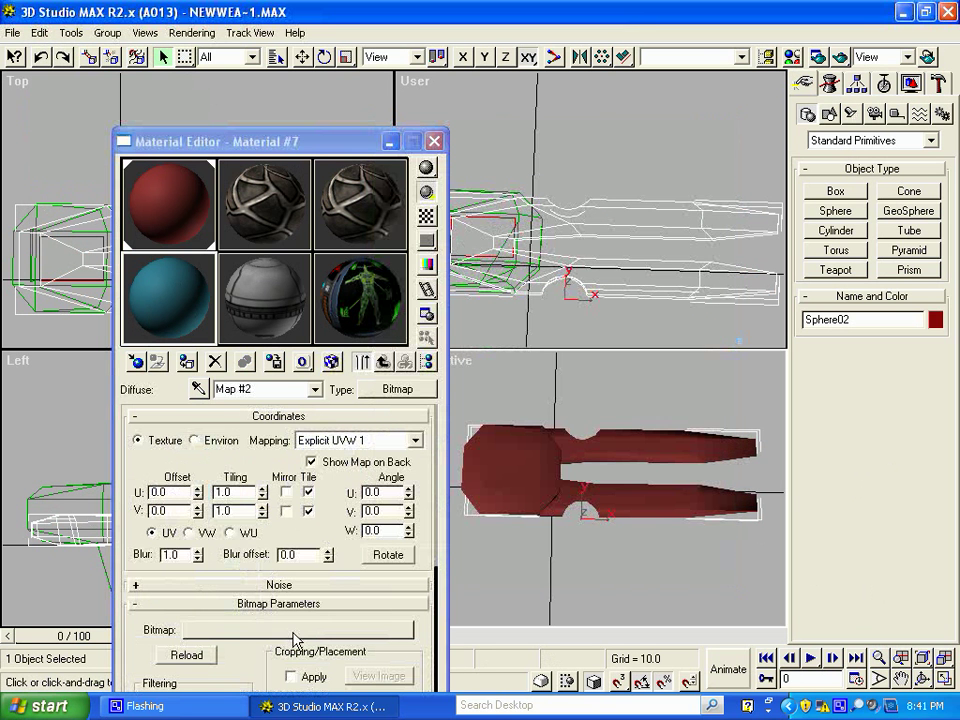
# - Browse the image files in c:\3d max 2.5\scenes for the bitmap and leave the file selection without choosing one
pyautogui.click(295, 630)
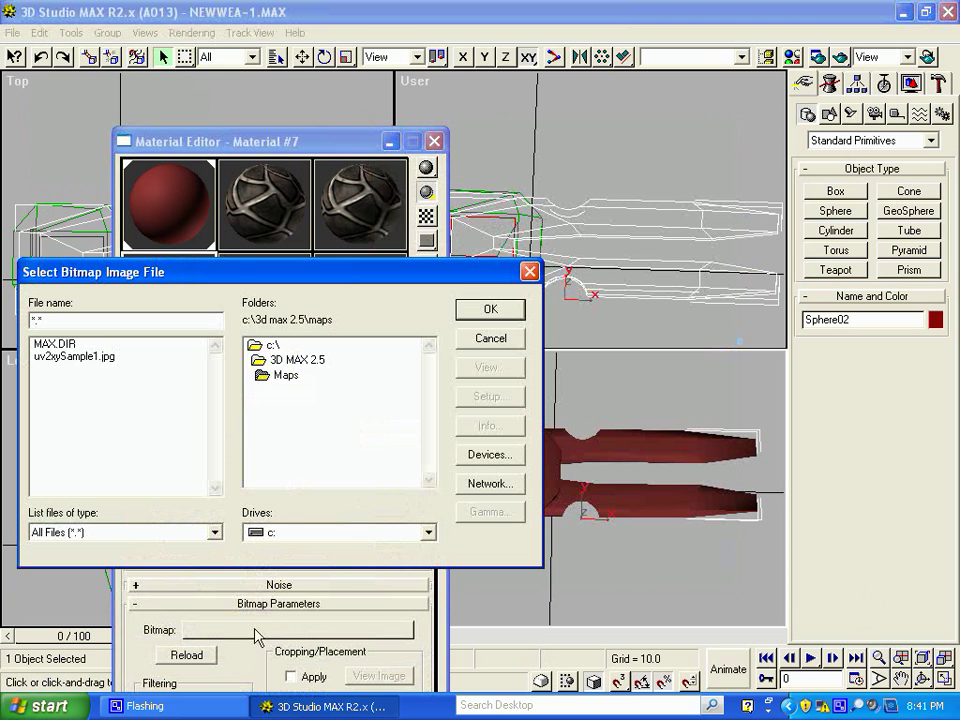
pyautogui.doubleClick(263, 345)
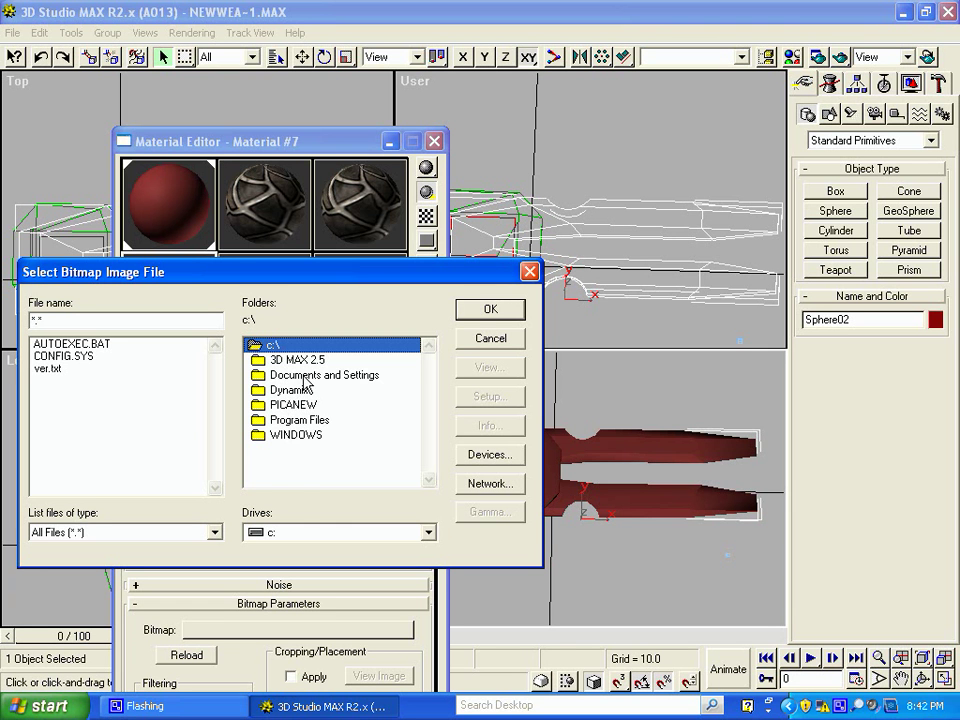
pyautogui.doubleClick(306, 360)
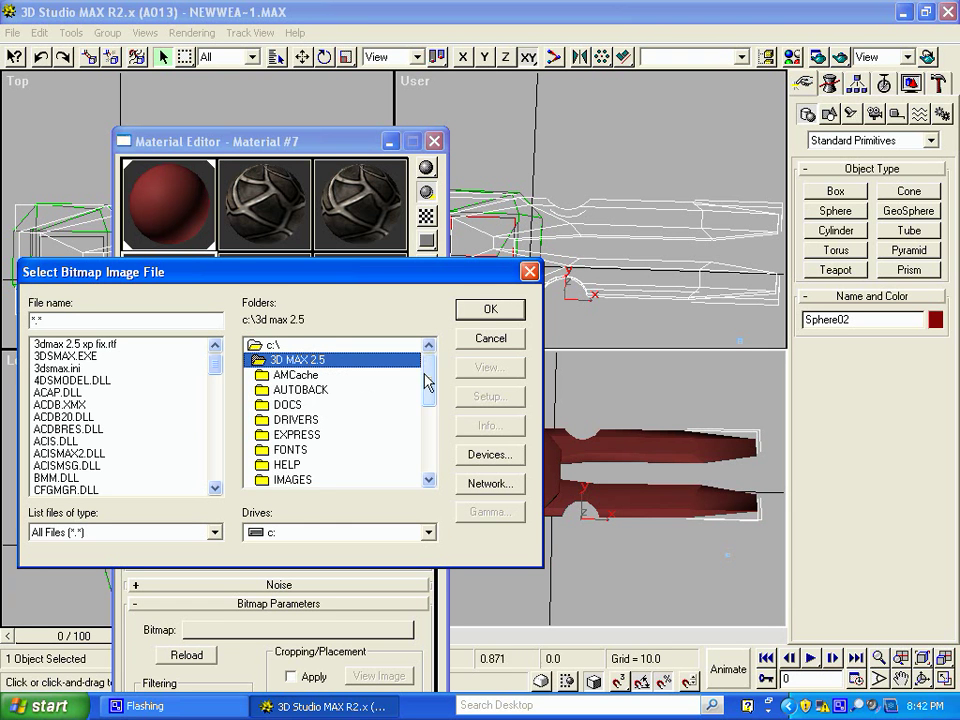
pyautogui.moveTo(426, 381); pyautogui.dragTo(428, 443)
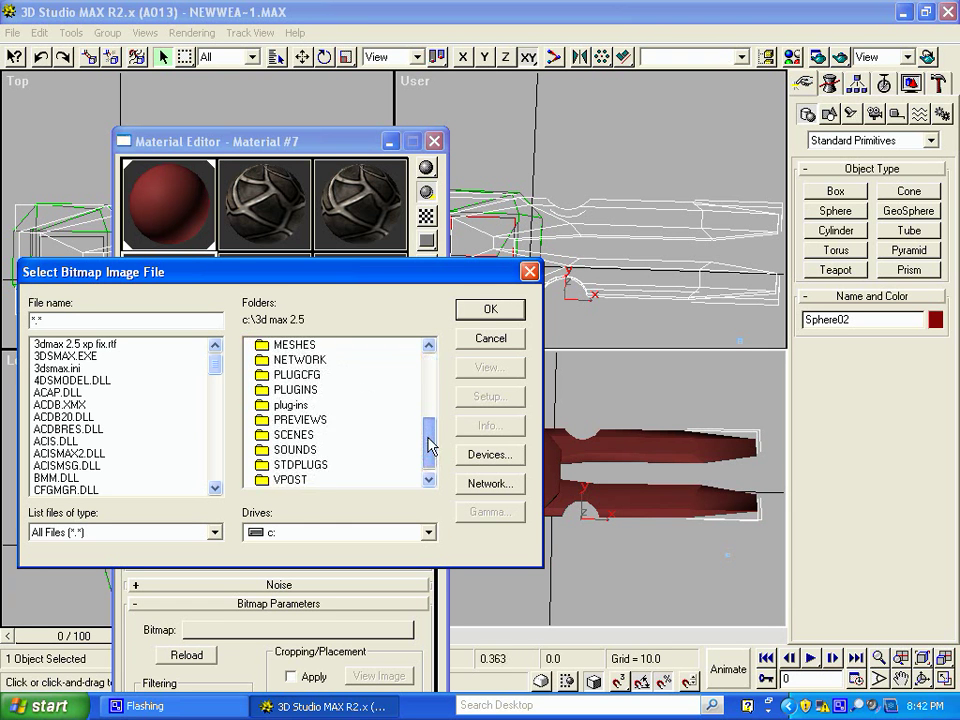
pyautogui.doubleClick(298, 434)
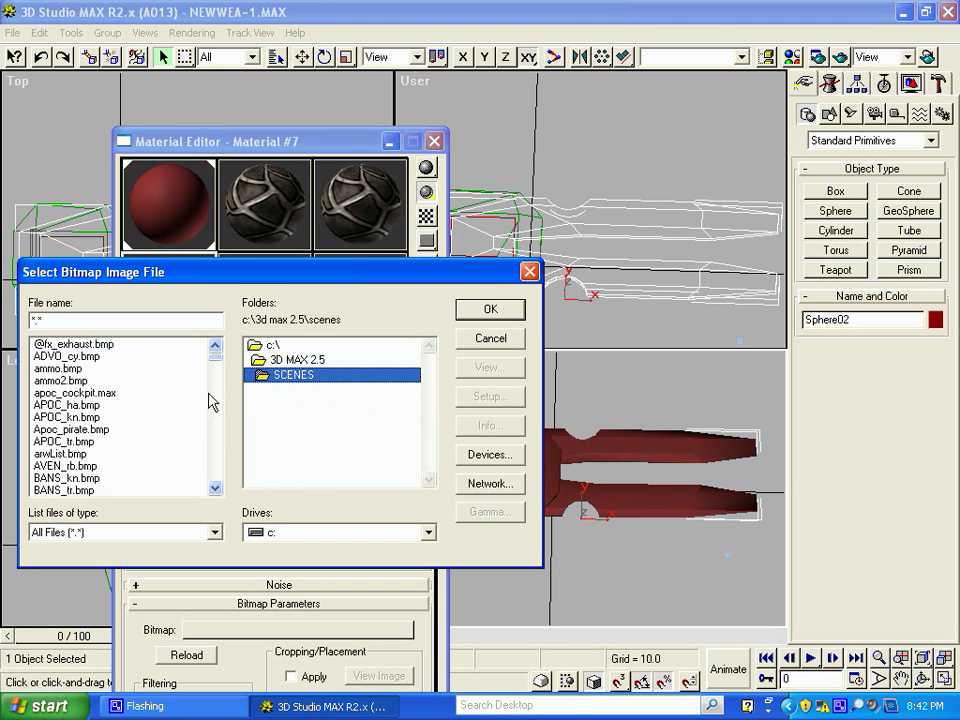
pyautogui.moveTo(218, 368)
pyautogui.mouseDown()
pyautogui.moveTo(220, 378)
pyautogui.moveTo(217, 369)
pyautogui.mouseUp()
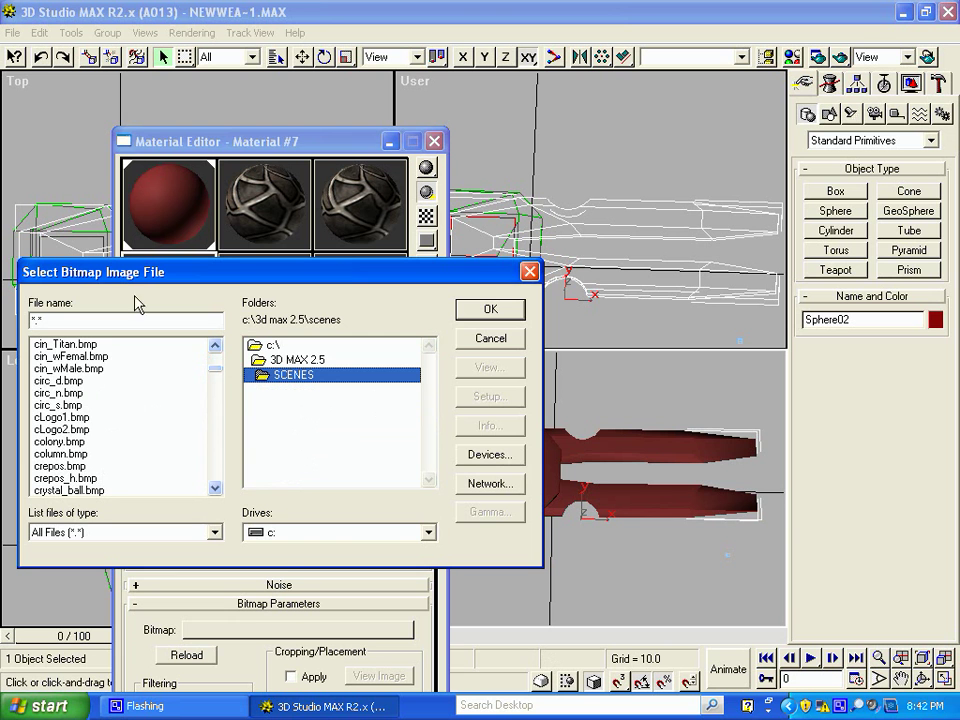
pyautogui.press('Escape')
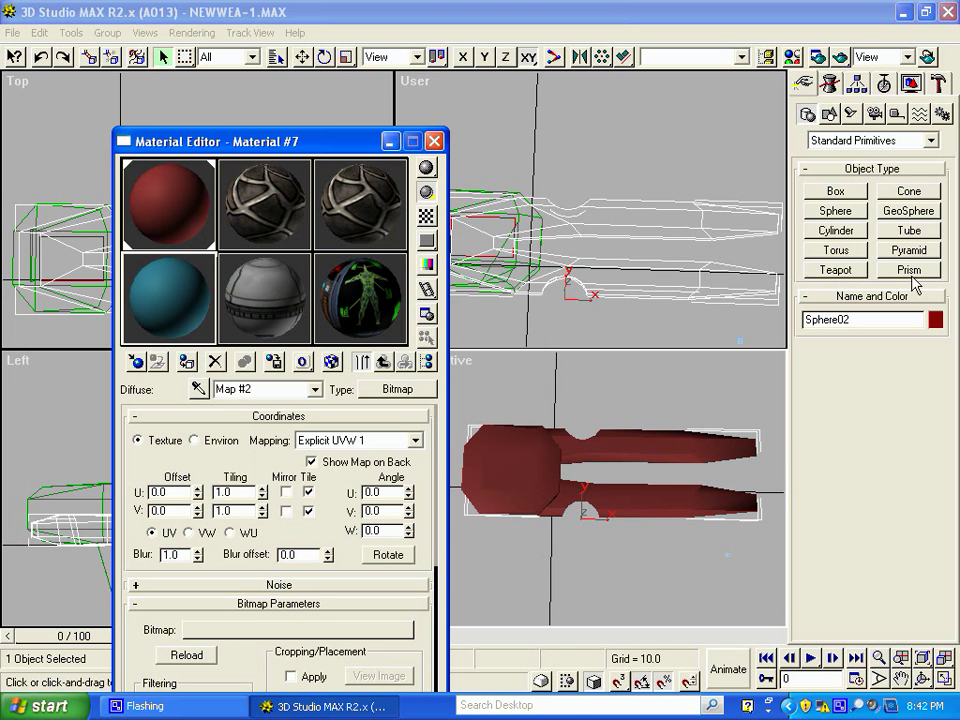
# - Try the cracked-stone Material #2 on the two-pronged body, and replace it with the grey metal Material #8
pyautogui.click(268, 202)
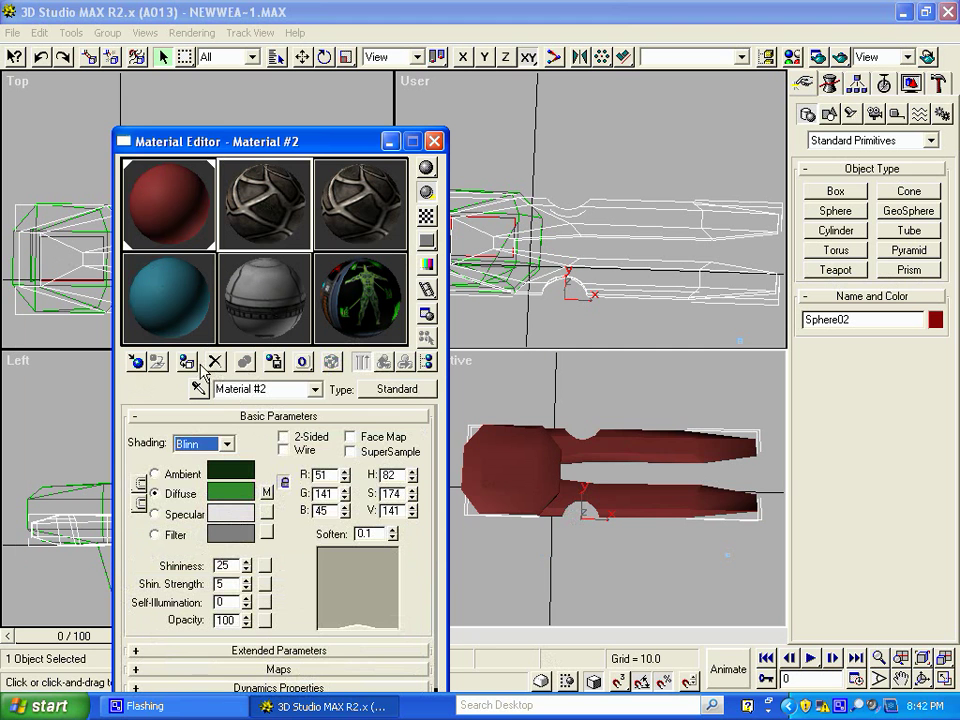
pyautogui.click(331, 361)
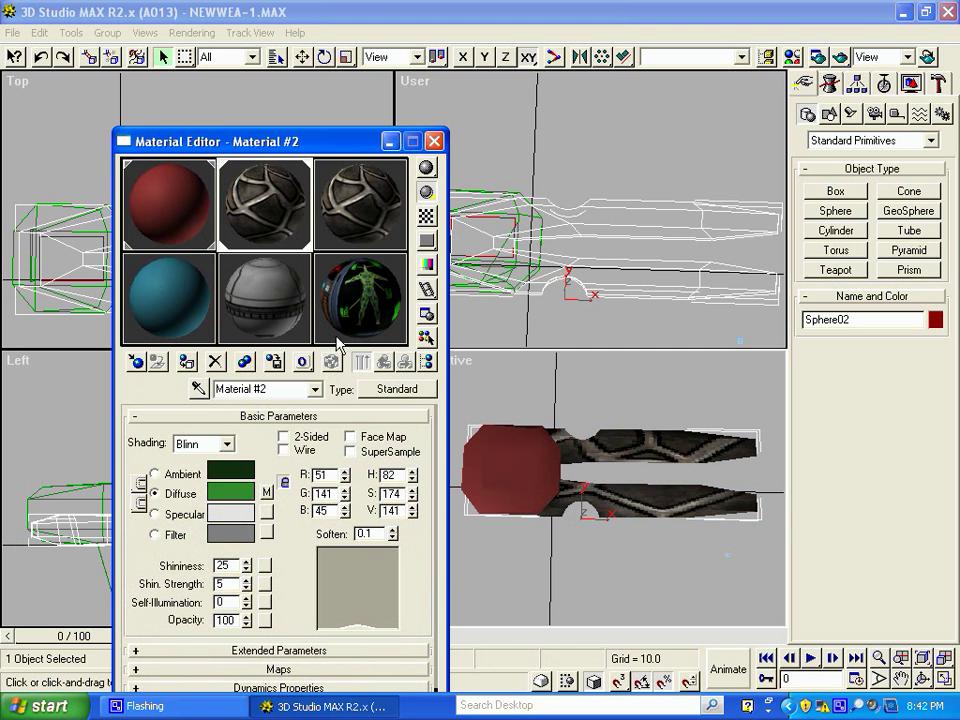
pyautogui.click(270, 300)
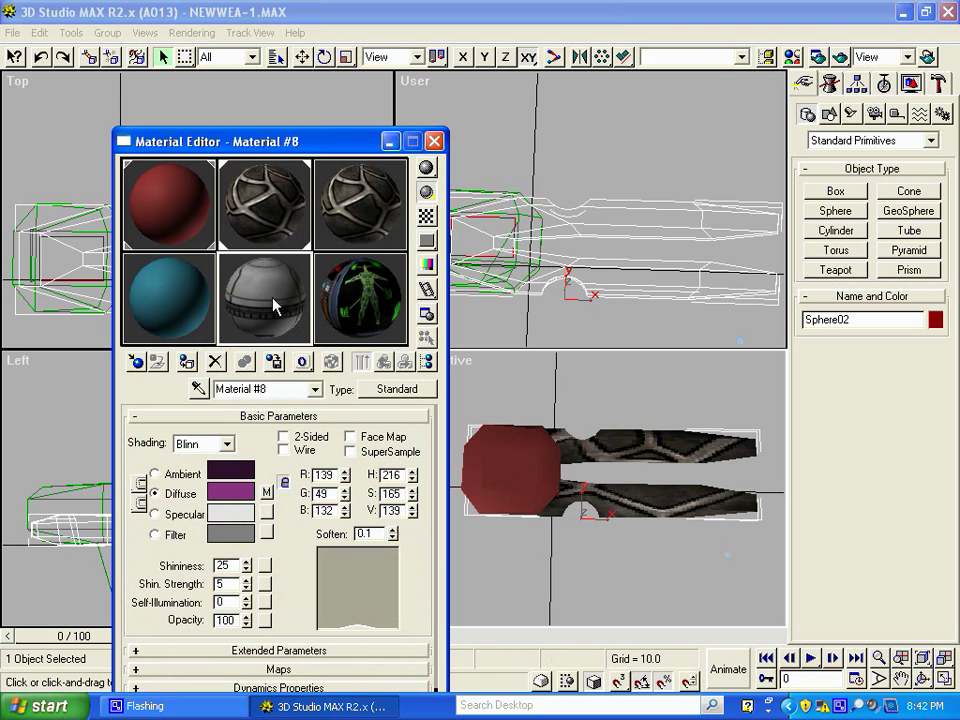
pyautogui.click(186, 362)
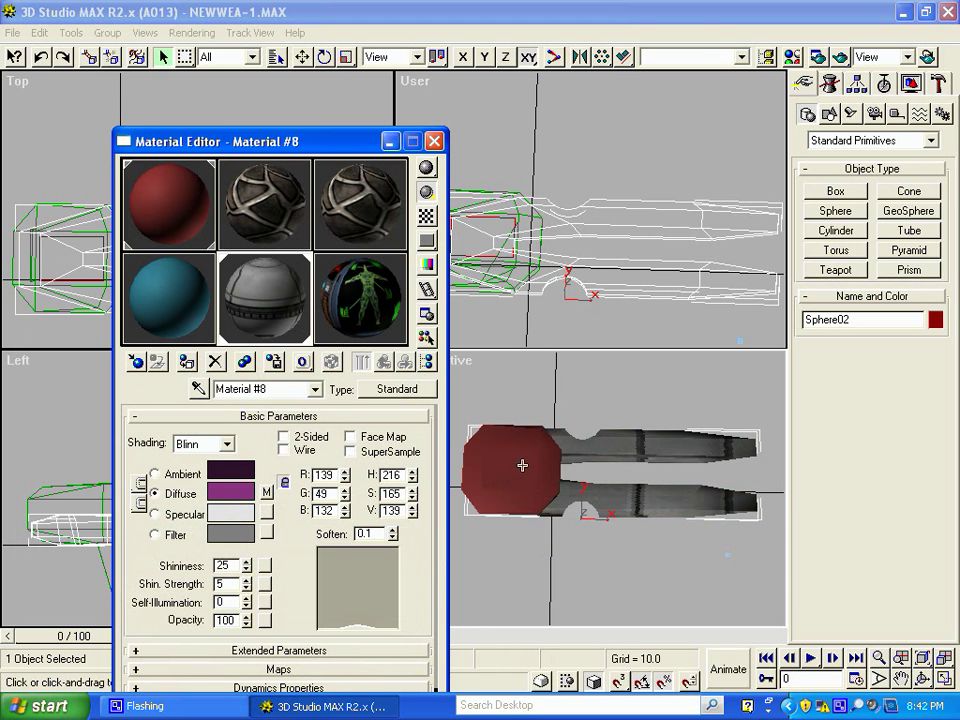
# - Select the block Box01 at the rear of the weapon and assign the cracked-stone Material #2 to it
pyautogui.click(528, 527)
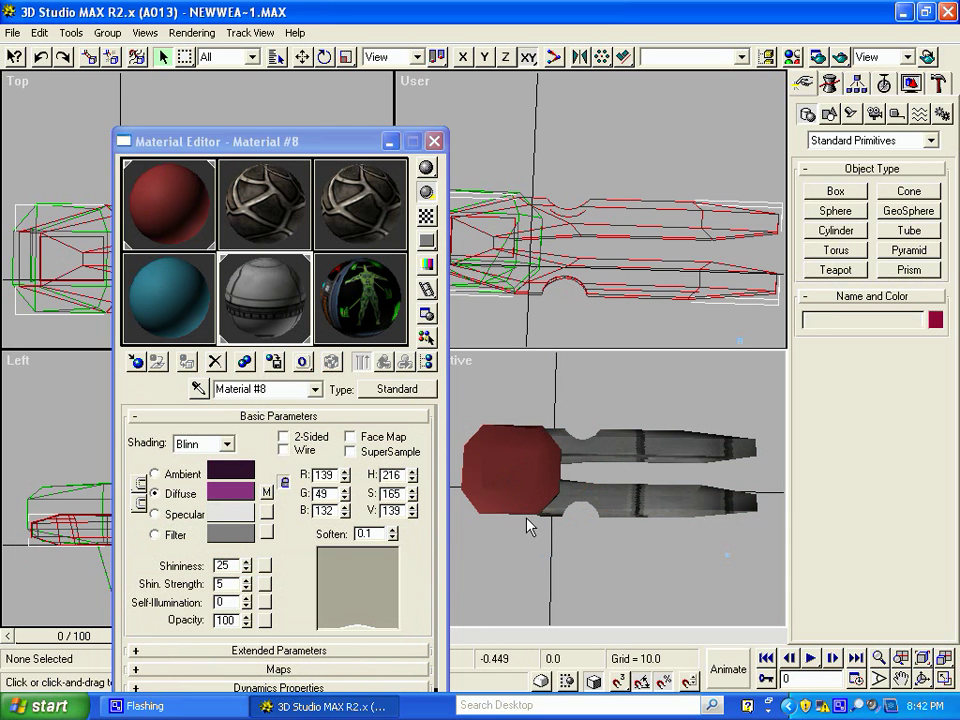
pyautogui.click(520, 492)
pyautogui.click(195, 215)
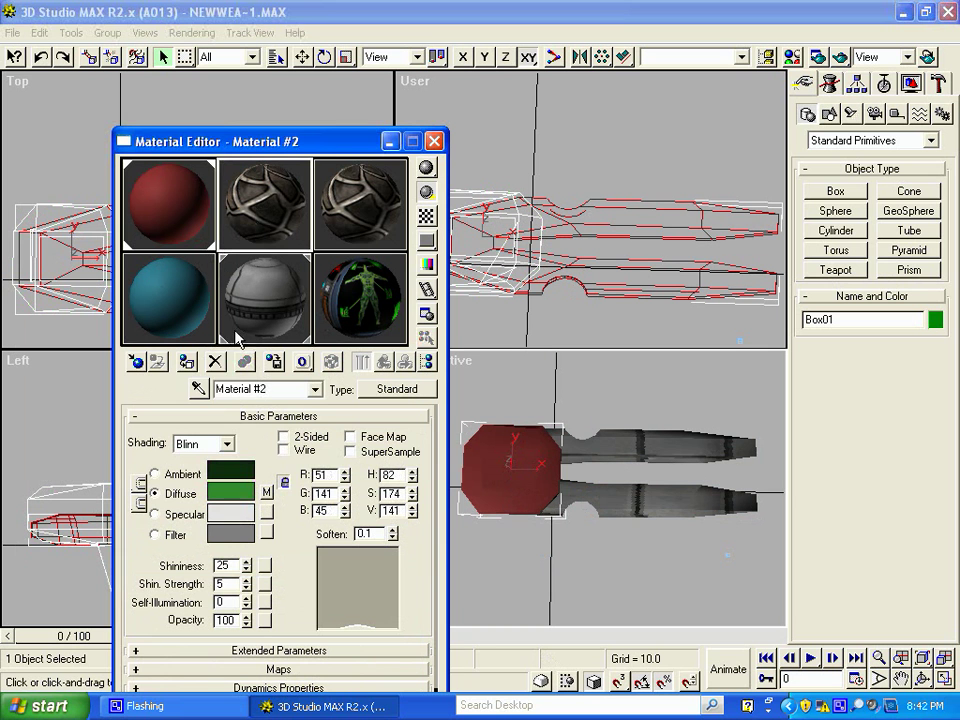
pyautogui.click(186, 362)
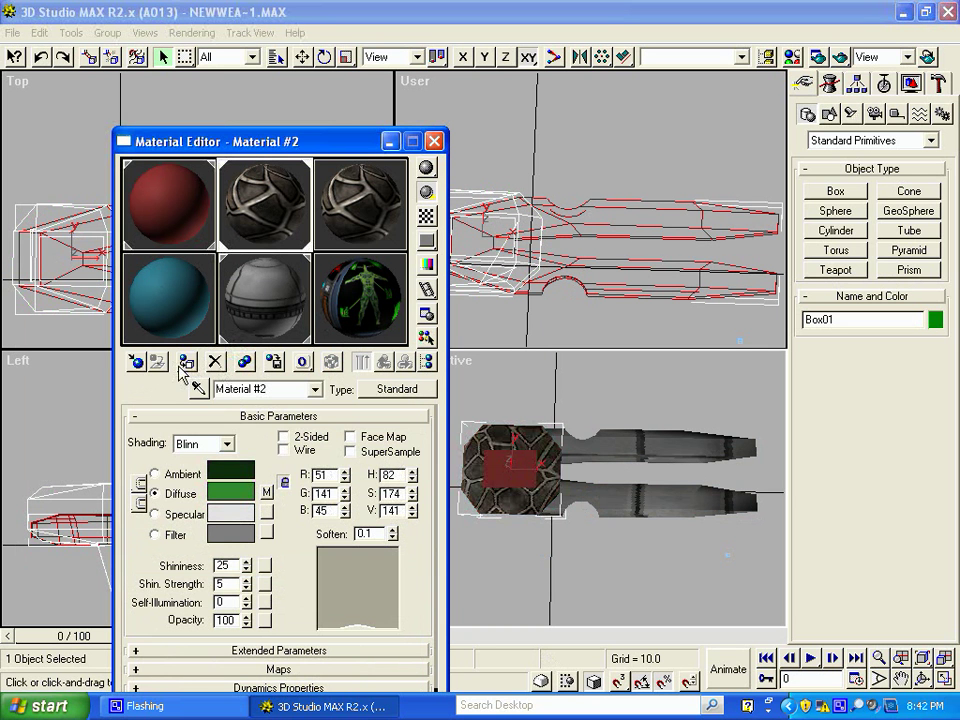
# - Close the Material Editor, open the cinamatic ifl folder on the desktop and preview the images cin_cryo1 to cin_cryo4
pyautogui.click(433, 141)
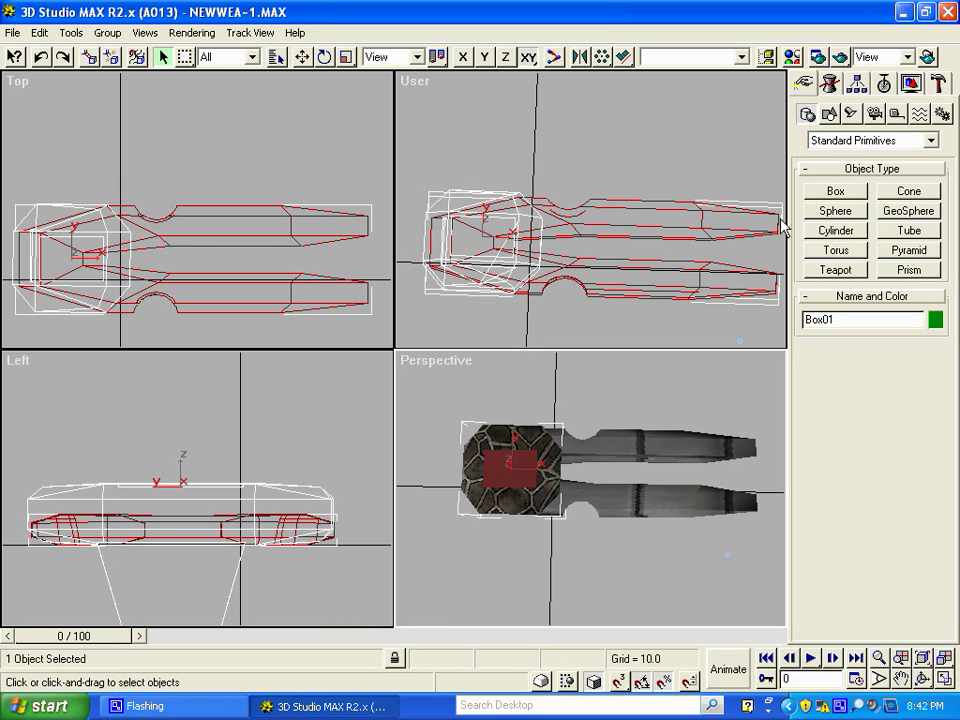
pyautogui.click(903, 13)
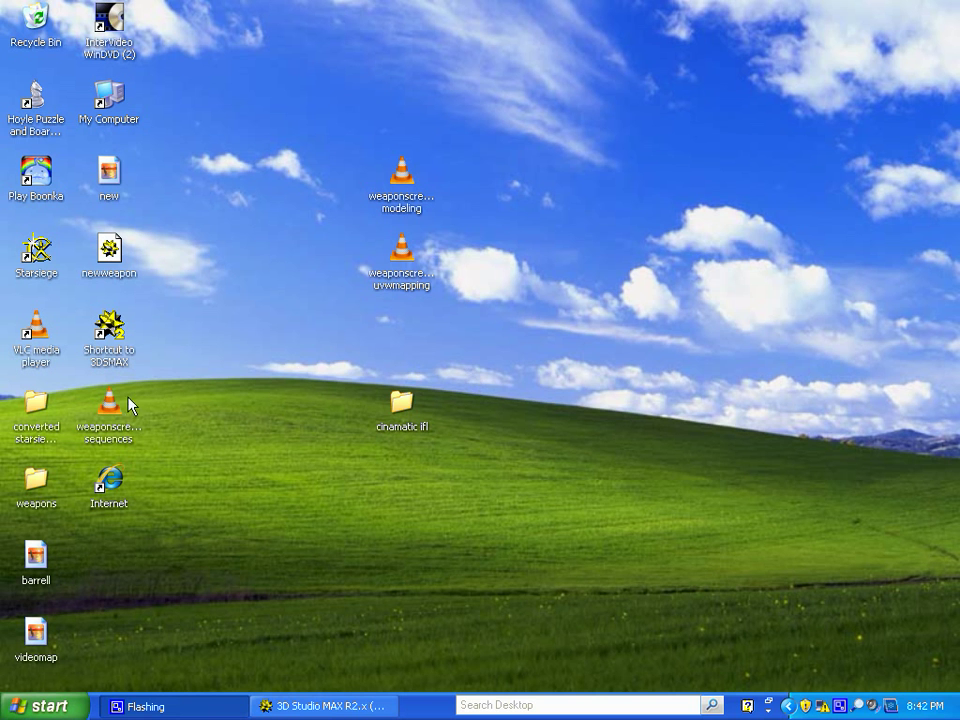
pyautogui.doubleClick(402, 403)
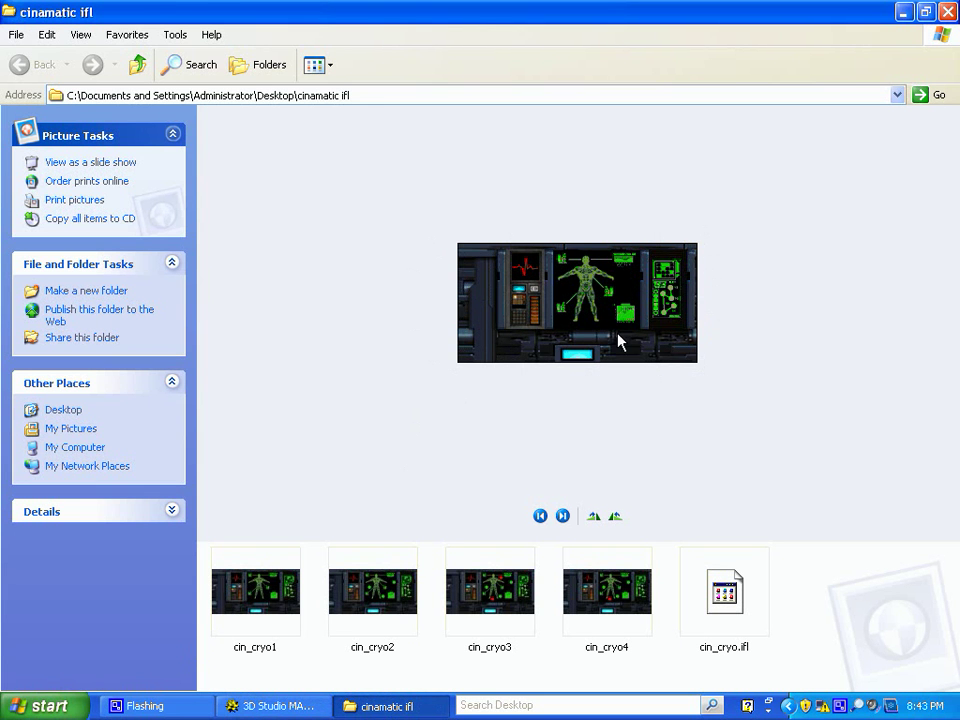
pyautogui.click(267, 604)
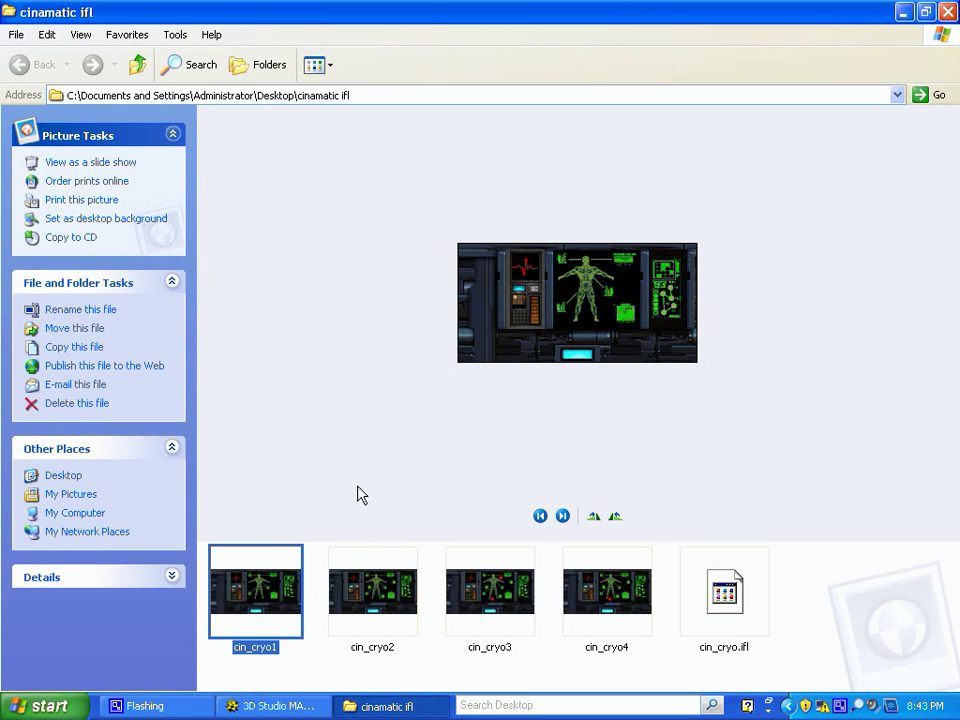
pyautogui.click(367, 608)
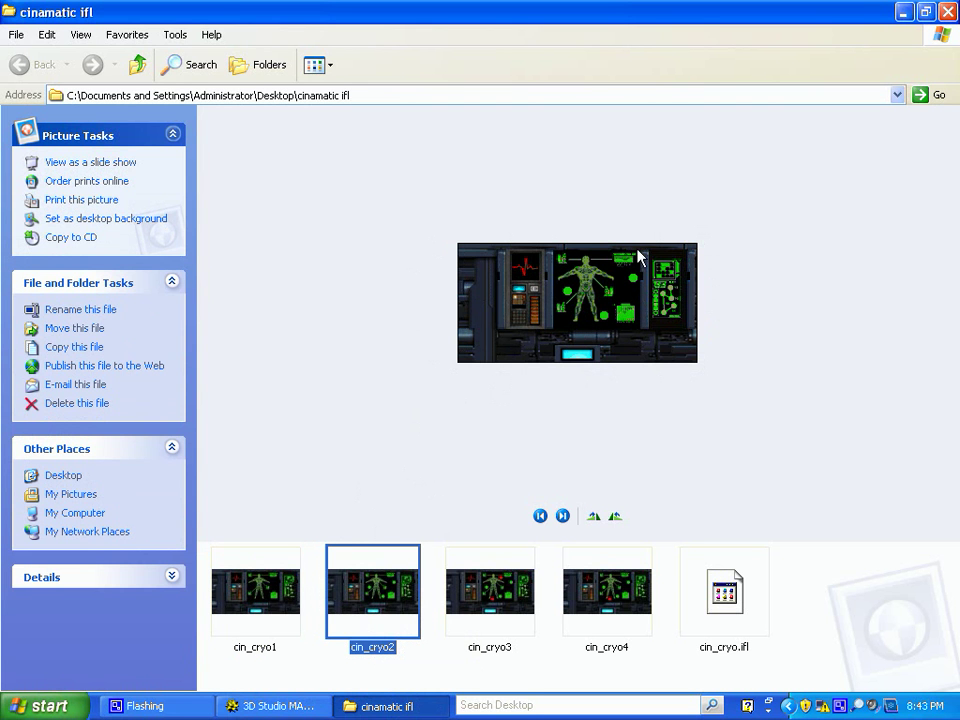
pyautogui.click(465, 592)
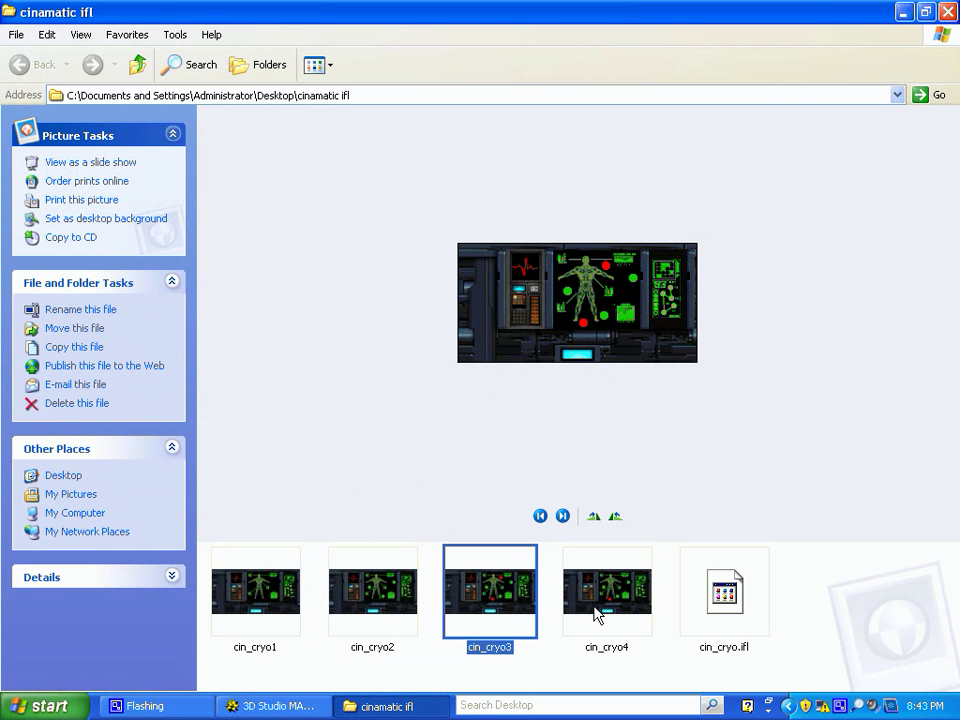
pyautogui.click(597, 614)
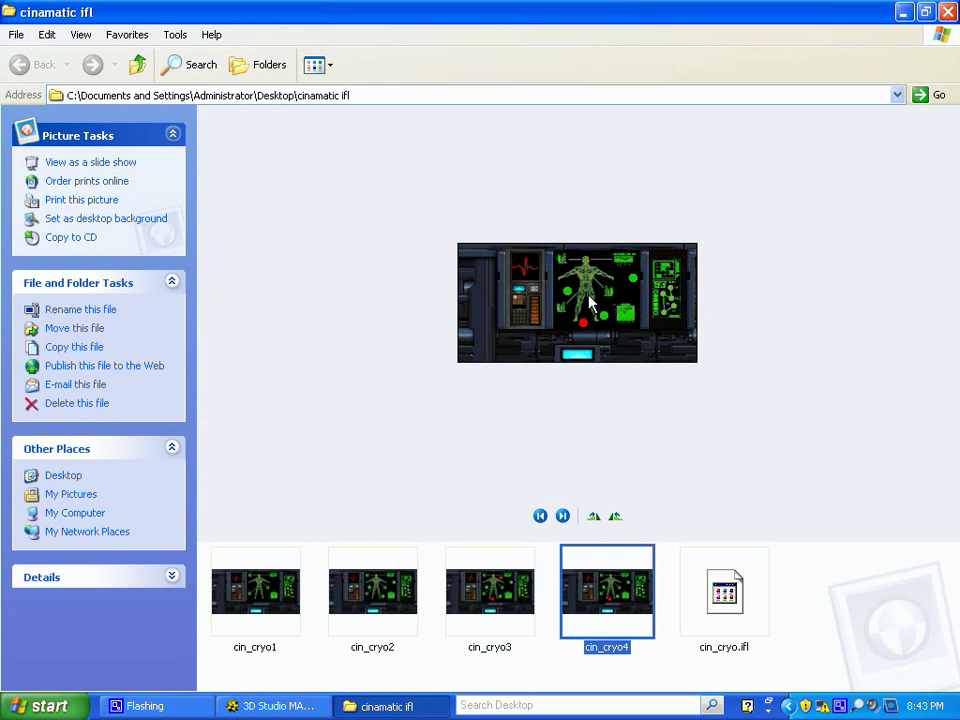
# - Check the image details of the cin_cryo bitmaps and the cin_cryo.ifl file, close the folder and return to 3D Studio MAX
pyautogui.moveTo(463, 621)
pyautogui.moveTo(623, 657)
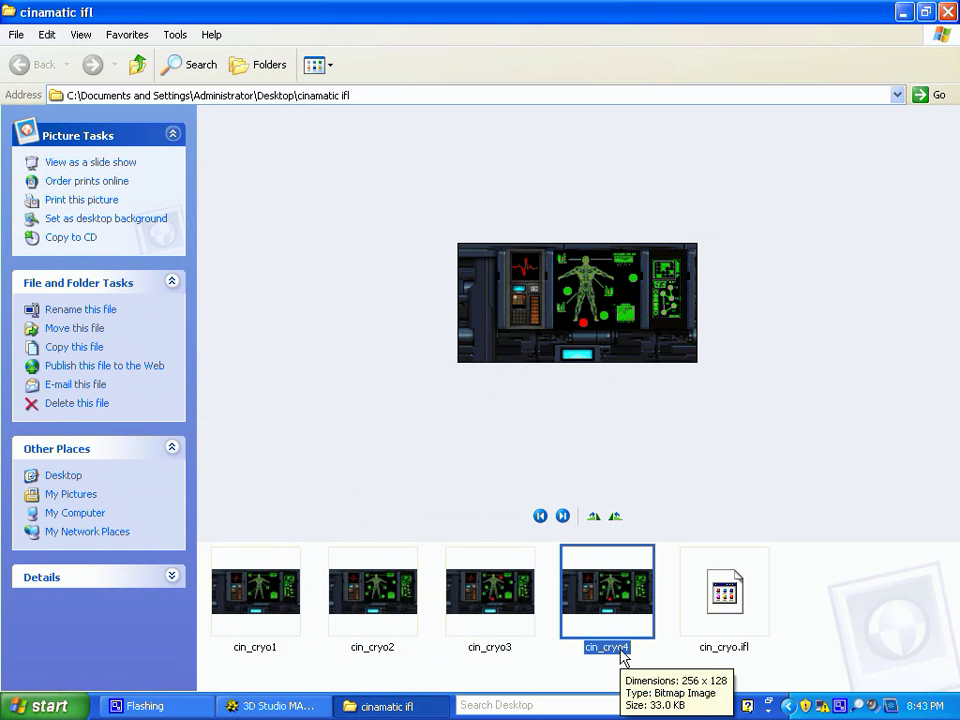
pyautogui.moveTo(289, 617)
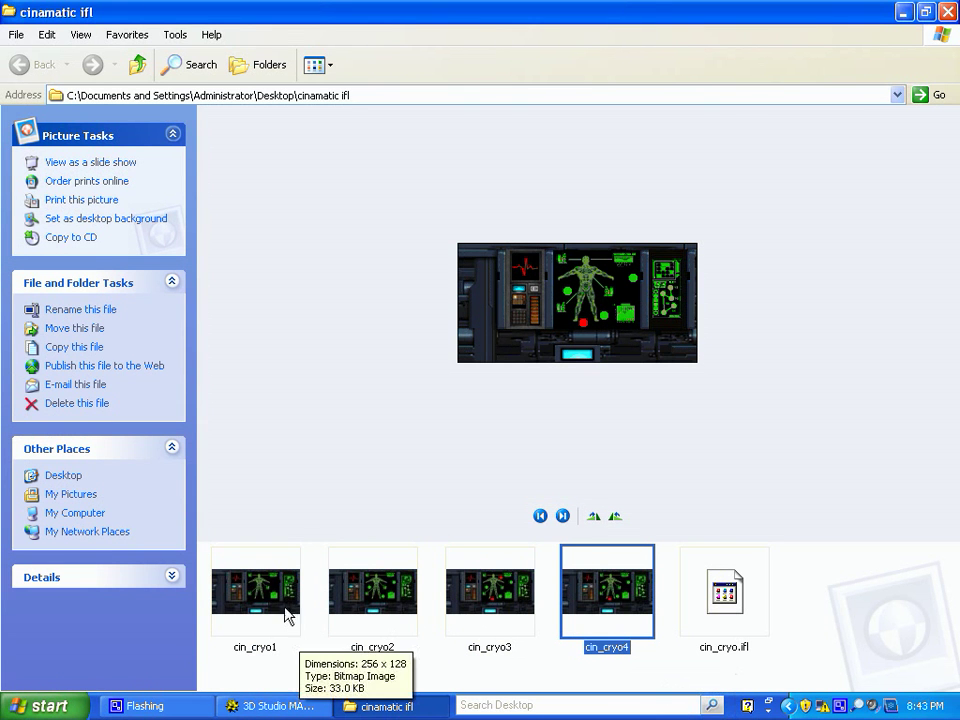
pyautogui.moveTo(658, 604)
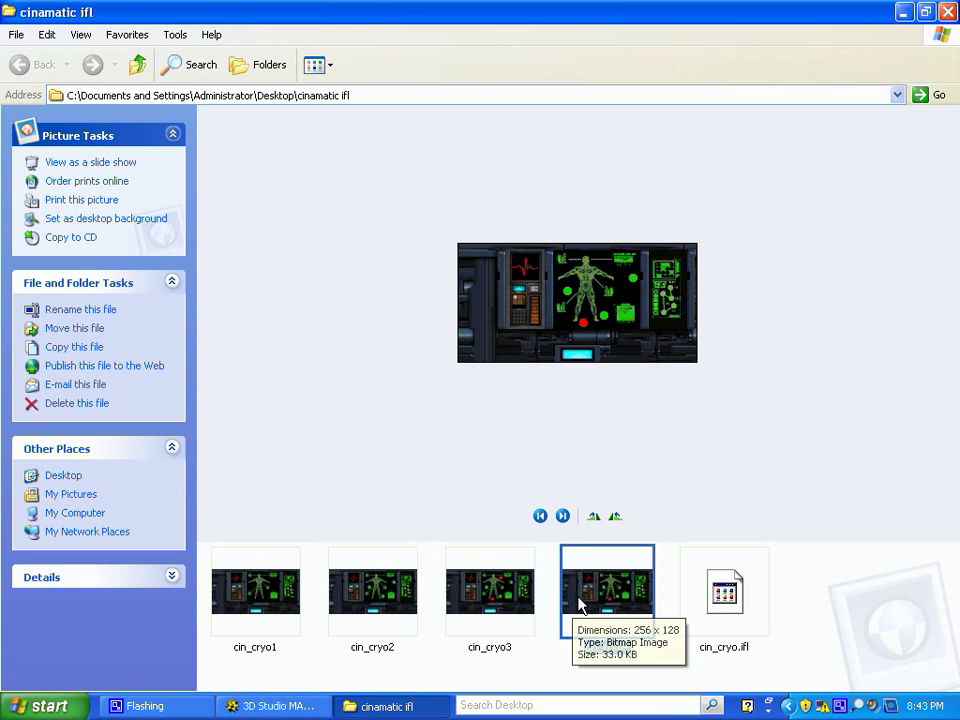
pyautogui.click(737, 655)
pyautogui.click(812, 638)
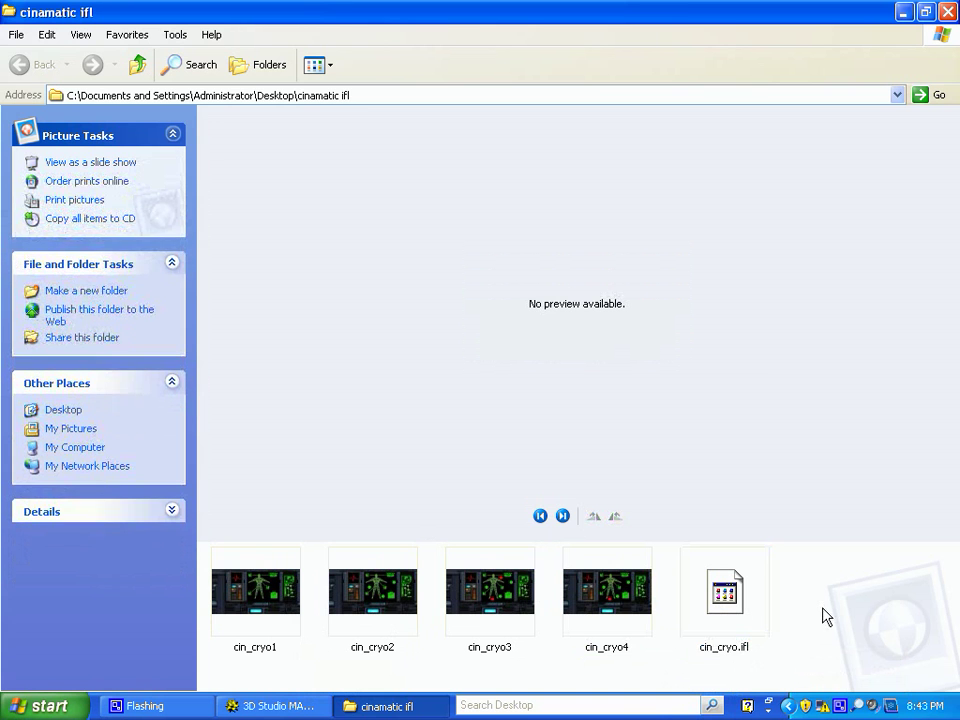
pyautogui.click(950, 12)
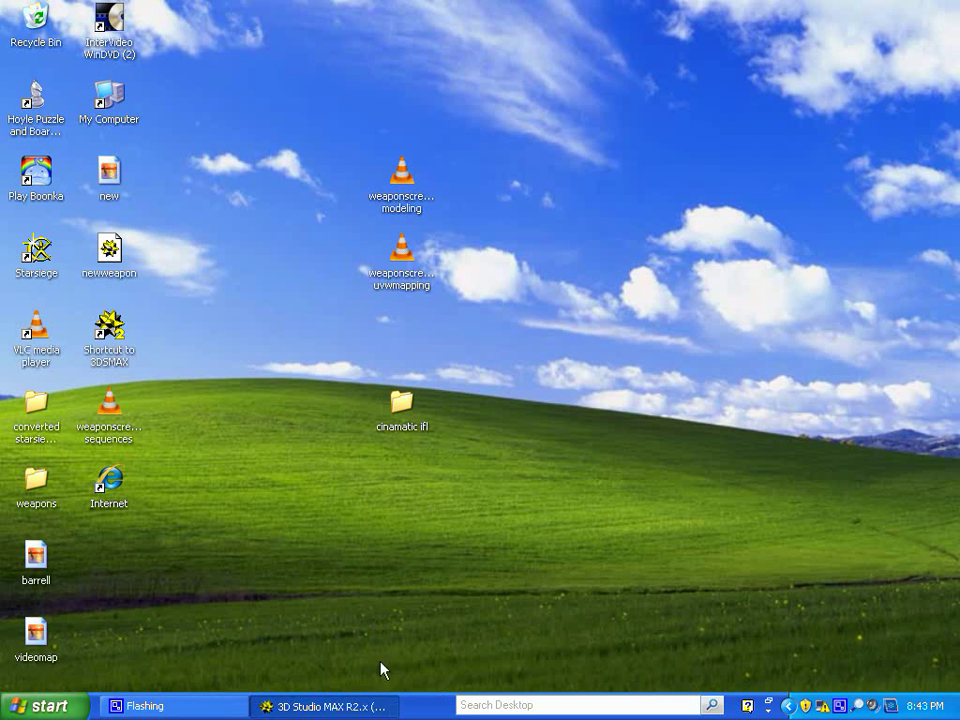
pyautogui.click(368, 706)
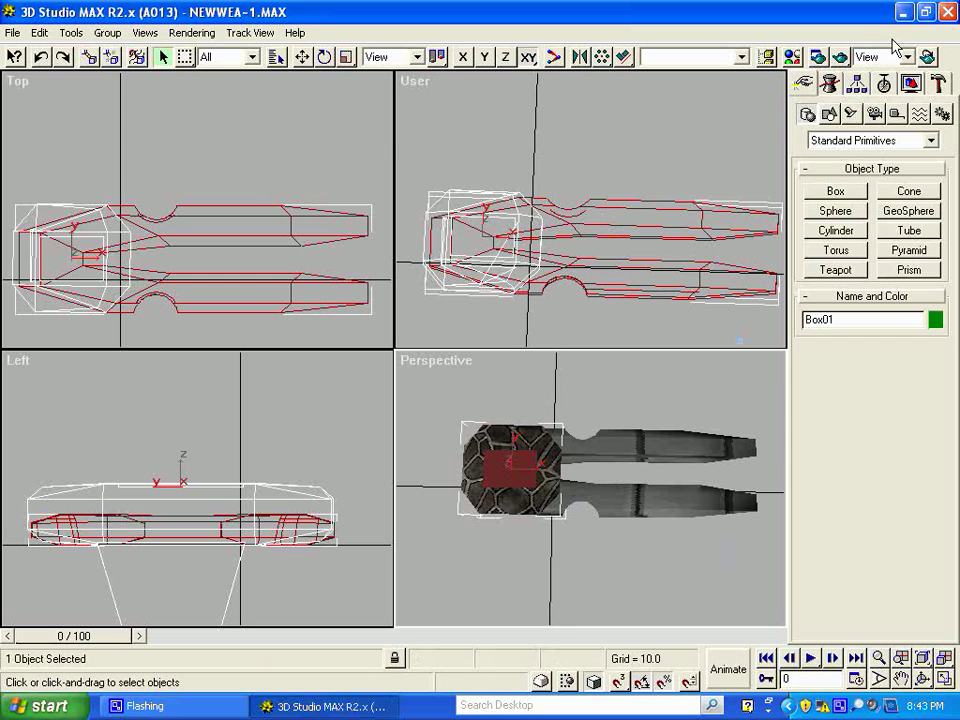
# - View the utility button set configuration without changing it, and open the IFL Manager utility with its parameters in view
pyautogui.click(942, 82)
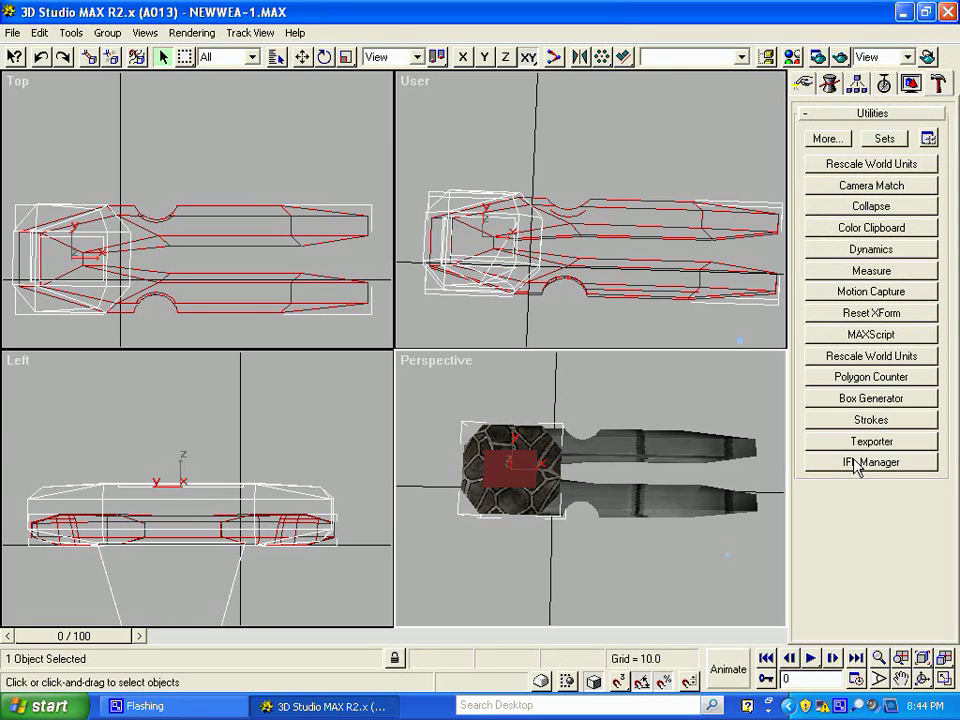
pyautogui.click(930, 140)
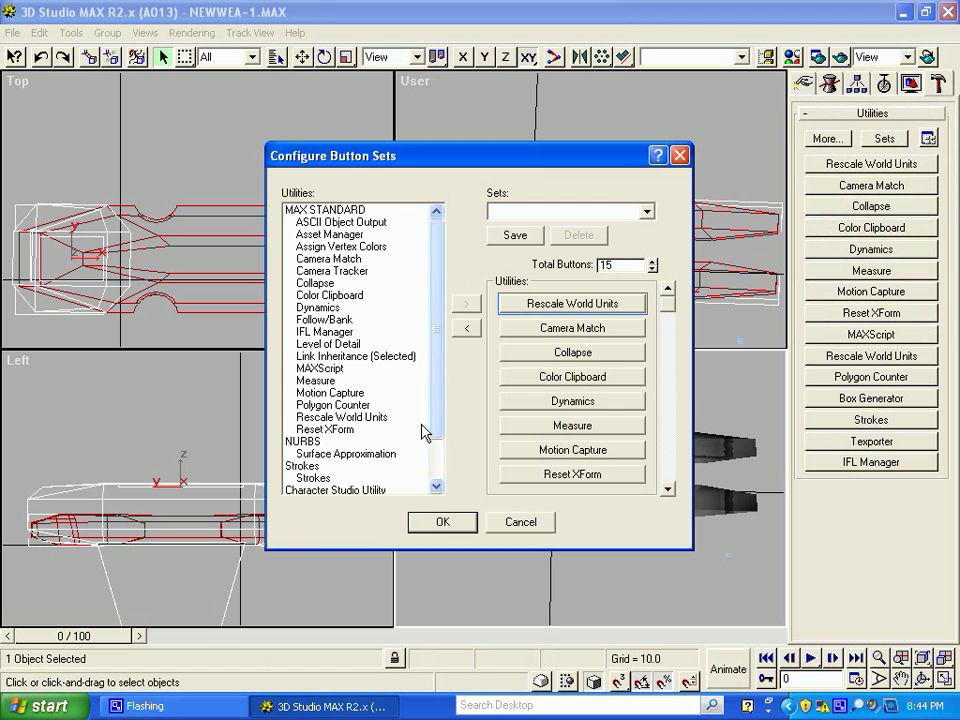
pyautogui.click(516, 524)
pyautogui.click(868, 463)
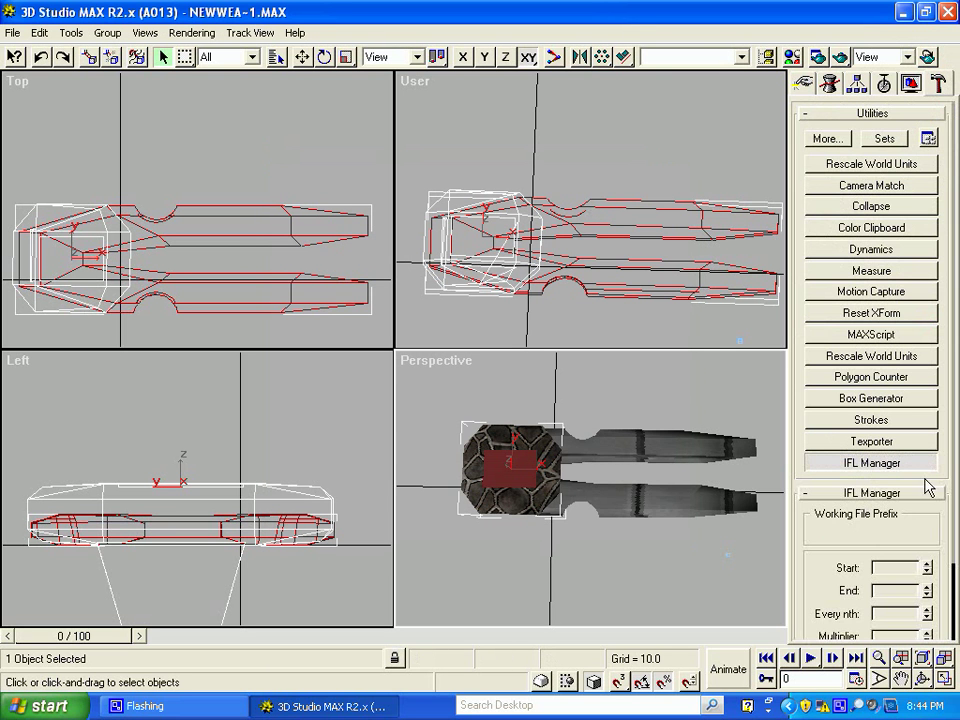
pyautogui.moveTo(952, 480); pyautogui.dragTo(950, 391)
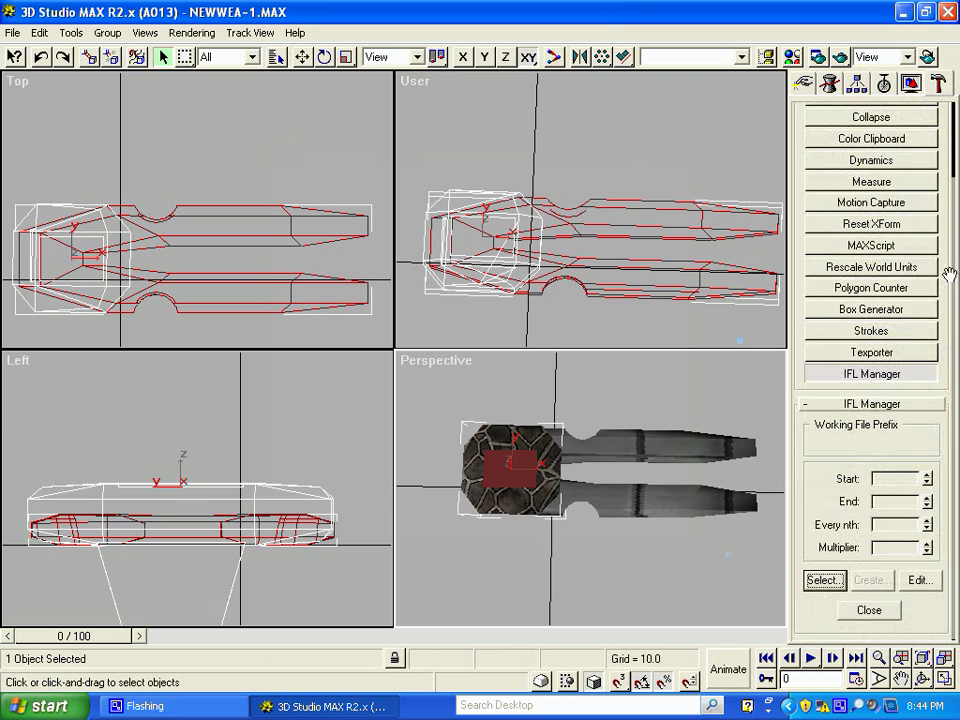
# - Load the image sequence starting with cin_cryo1 from the desktop folder cinamatic ifl into the IFL Manager
pyautogui.click(823, 580)
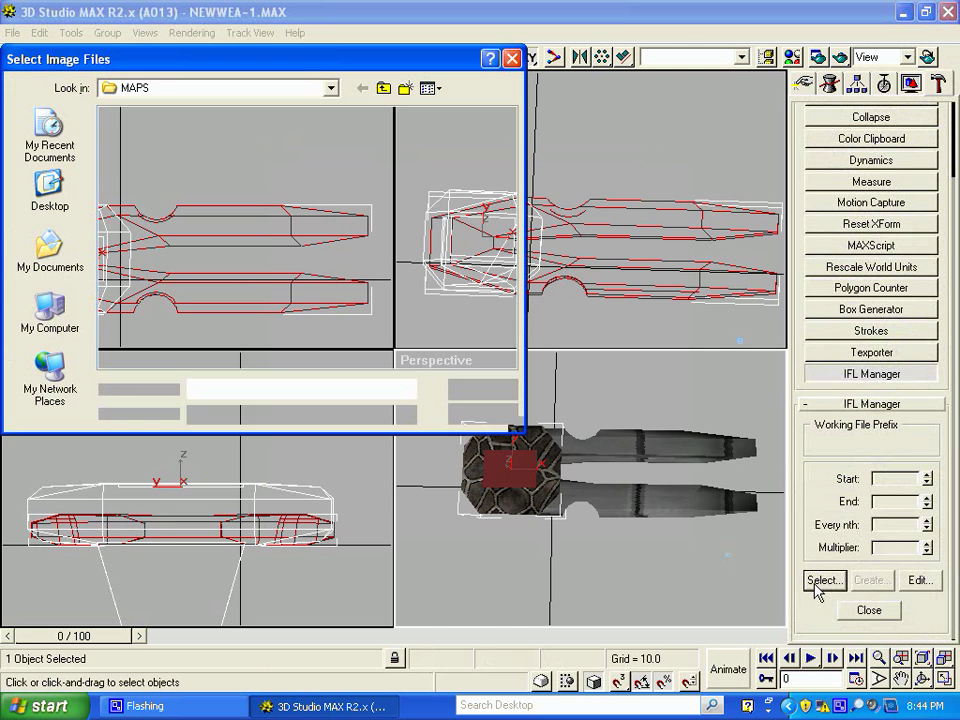
pyautogui.click(70, 214)
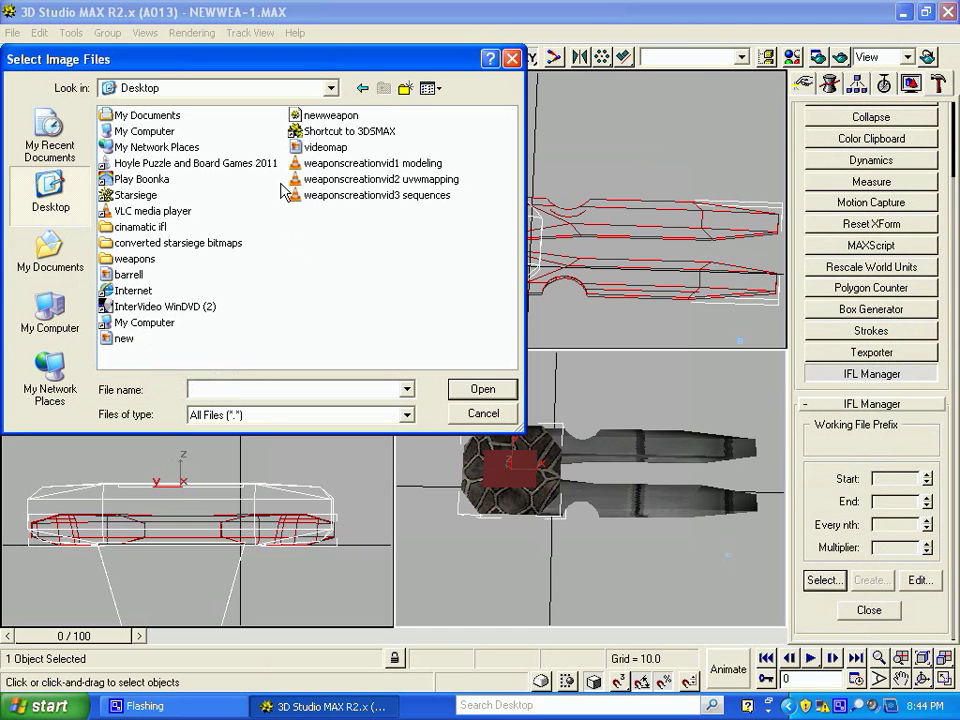
pyautogui.click(145, 260)
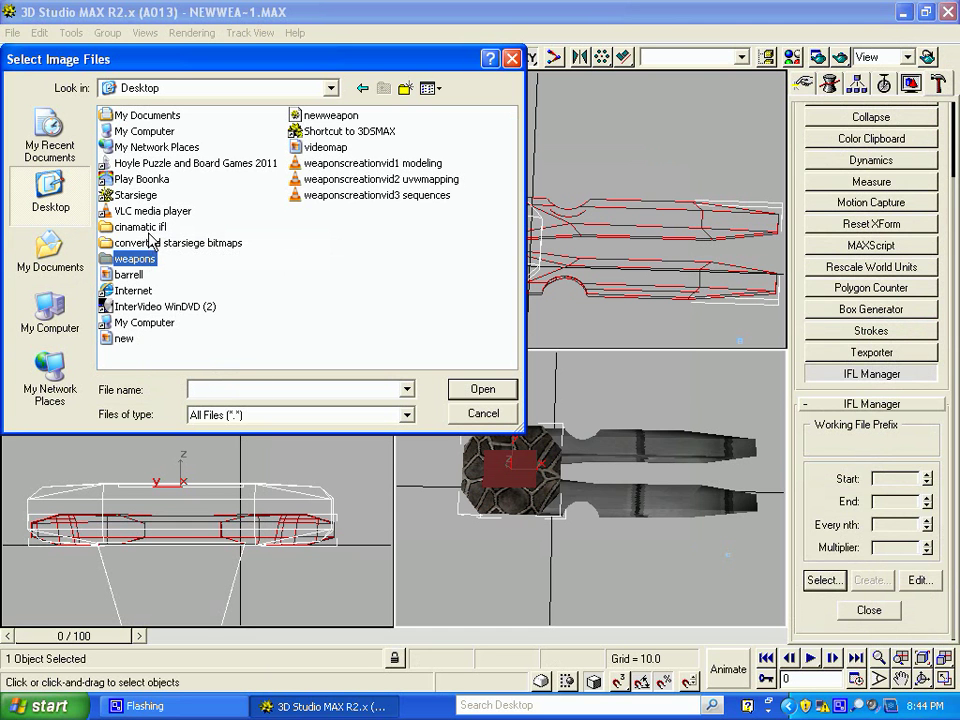
pyautogui.doubleClick(147, 227)
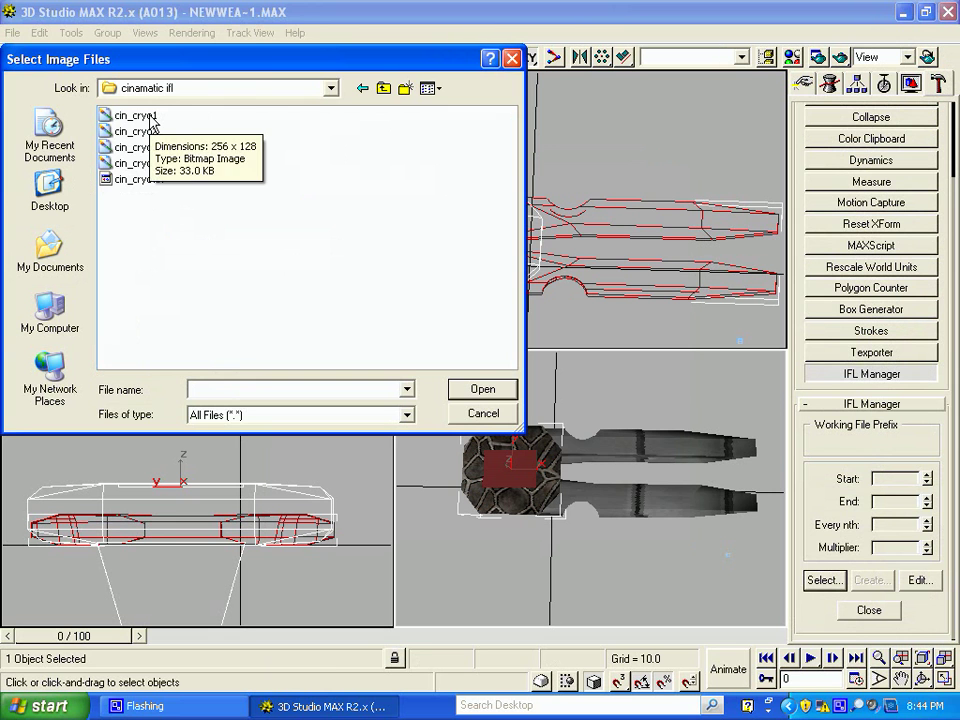
pyautogui.doubleClick(150, 118)
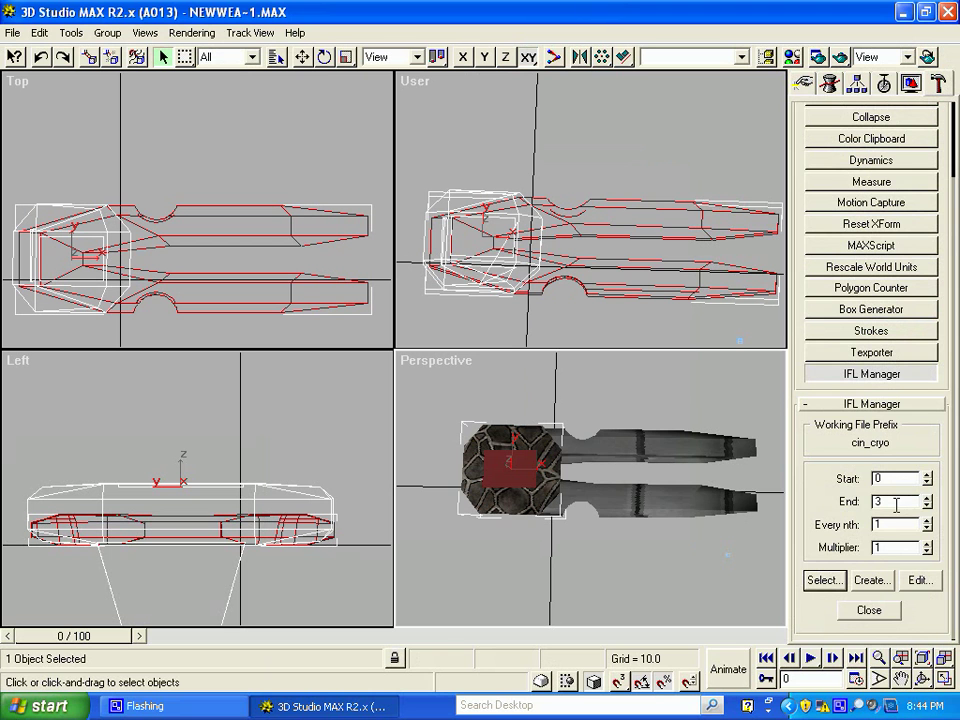
# - Try to create the cin_cryo IFL file in the cinamatic ifl folder, and cancel the save
pyautogui.moveTo(897, 505); pyautogui.dragTo(814, 497)
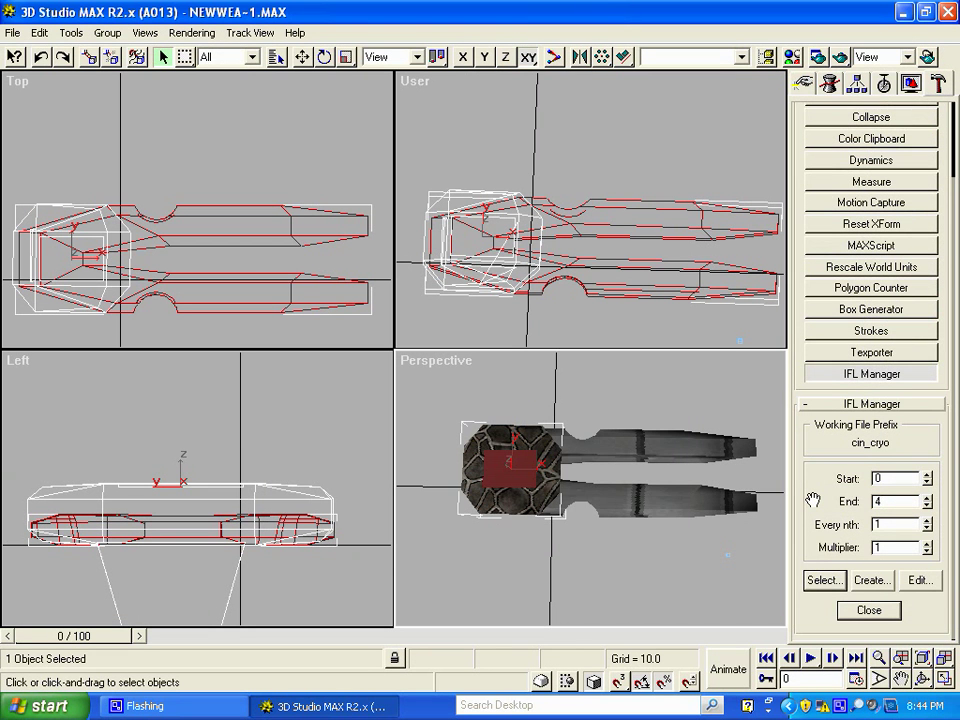
pyautogui.click(871, 581)
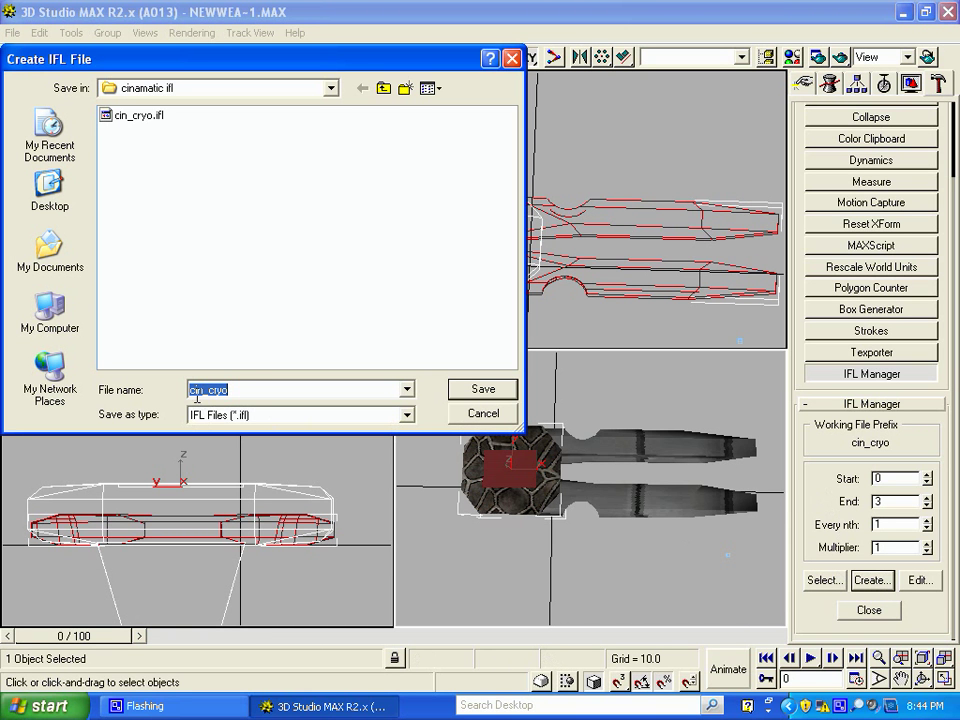
pyautogui.click(499, 414)
# - Select the red rectangular panel on the rear block and open the image file selection for Material #7's diffuse bitmap
pyautogui.click(527, 563)
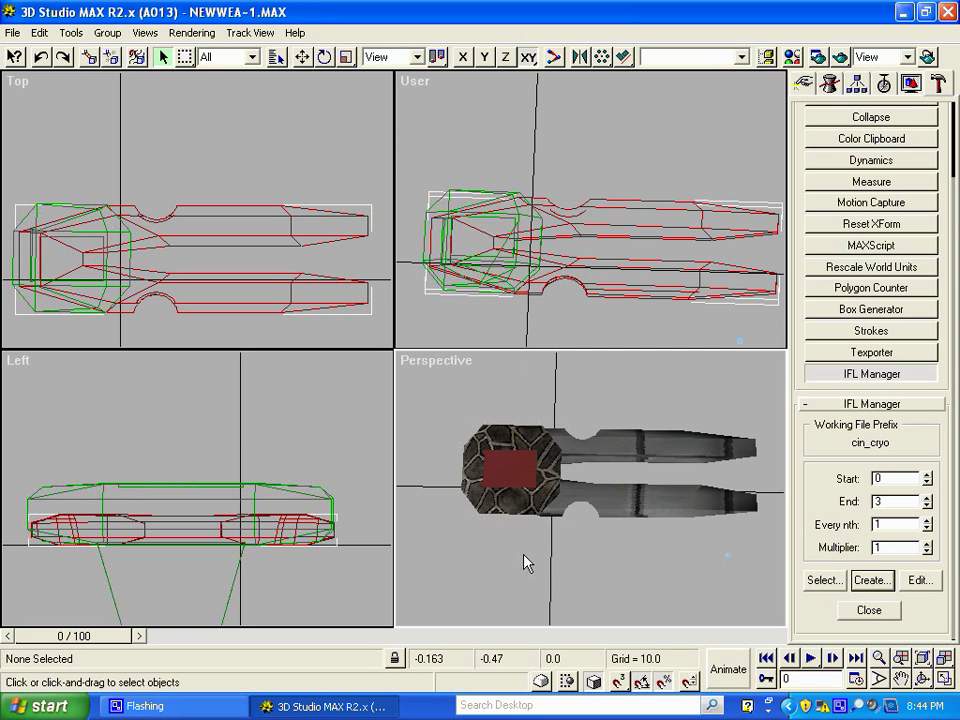
pyautogui.click(512, 467)
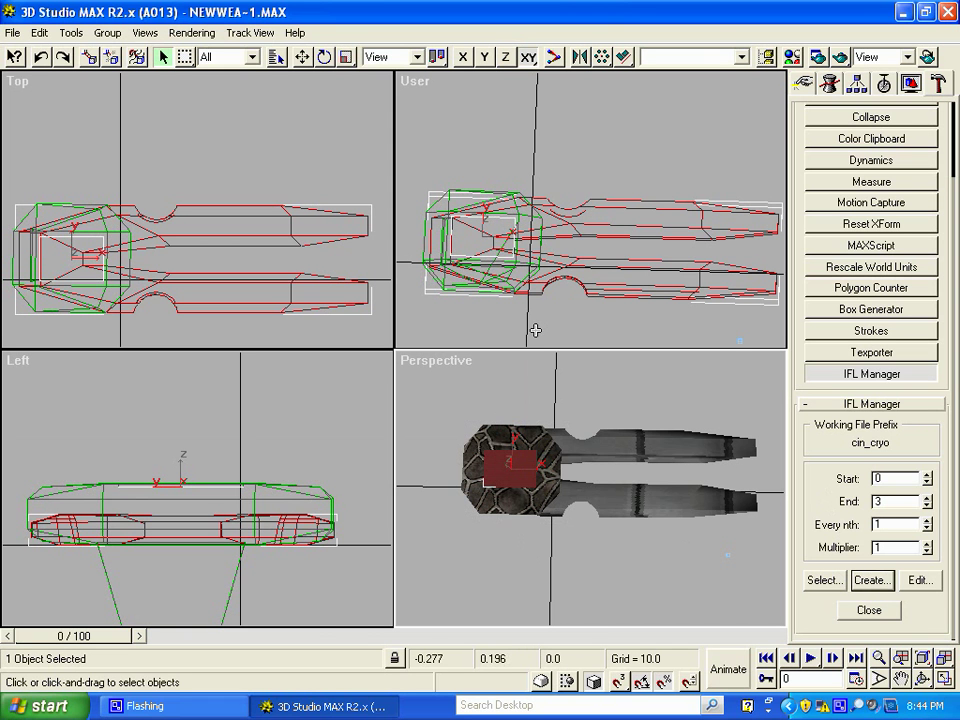
pyautogui.click(799, 57)
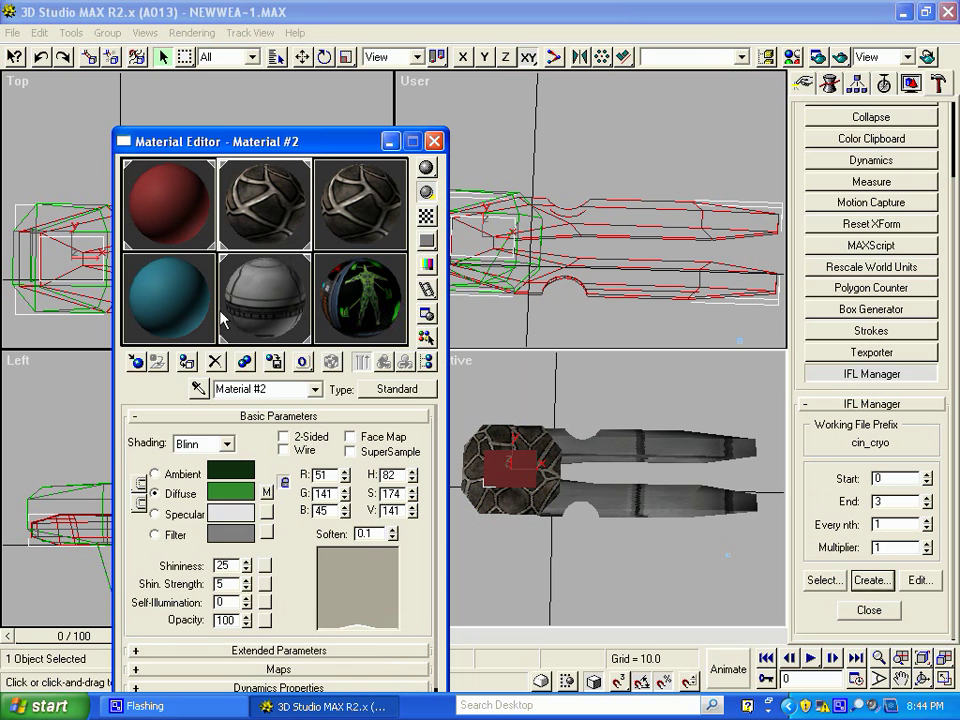
pyautogui.click(160, 320)
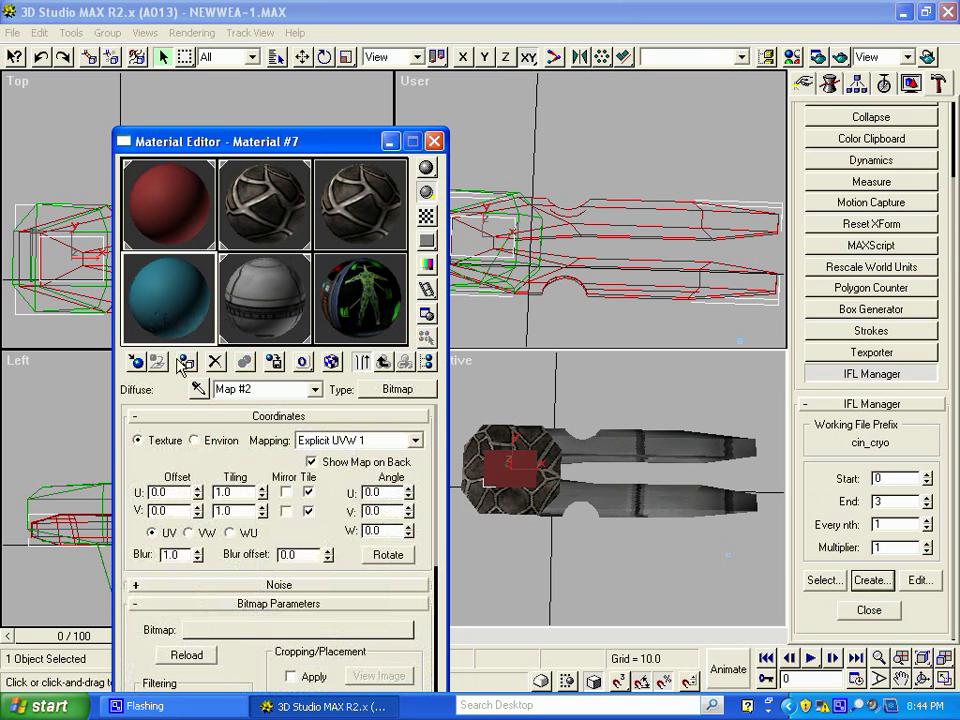
pyautogui.click(228, 632)
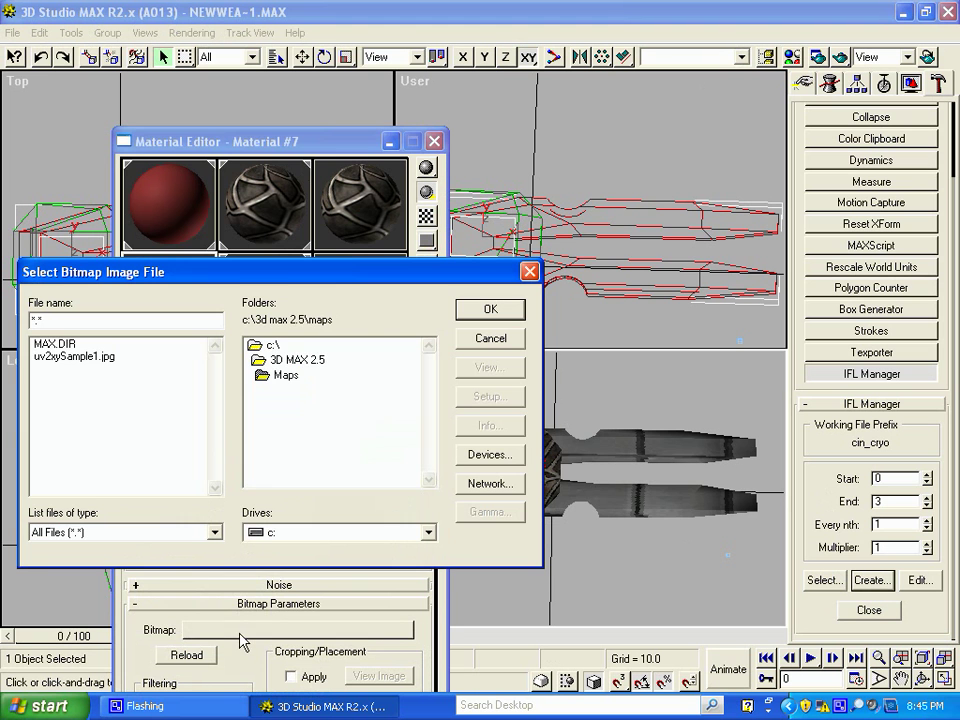
pyautogui.doubleClick(268, 344)
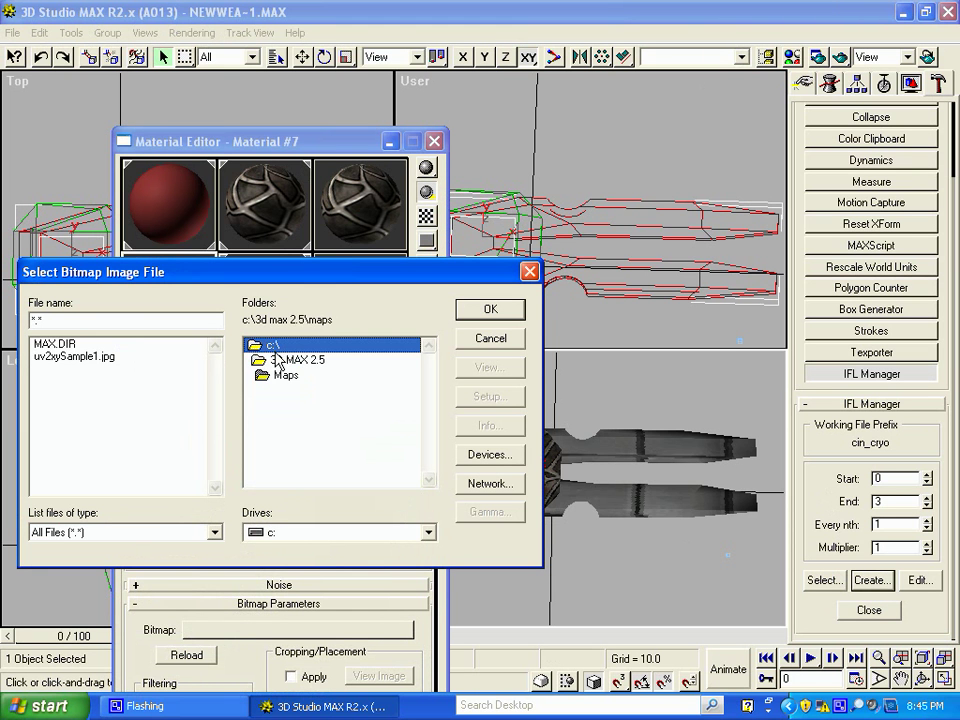
pyautogui.doubleClick(297, 378)
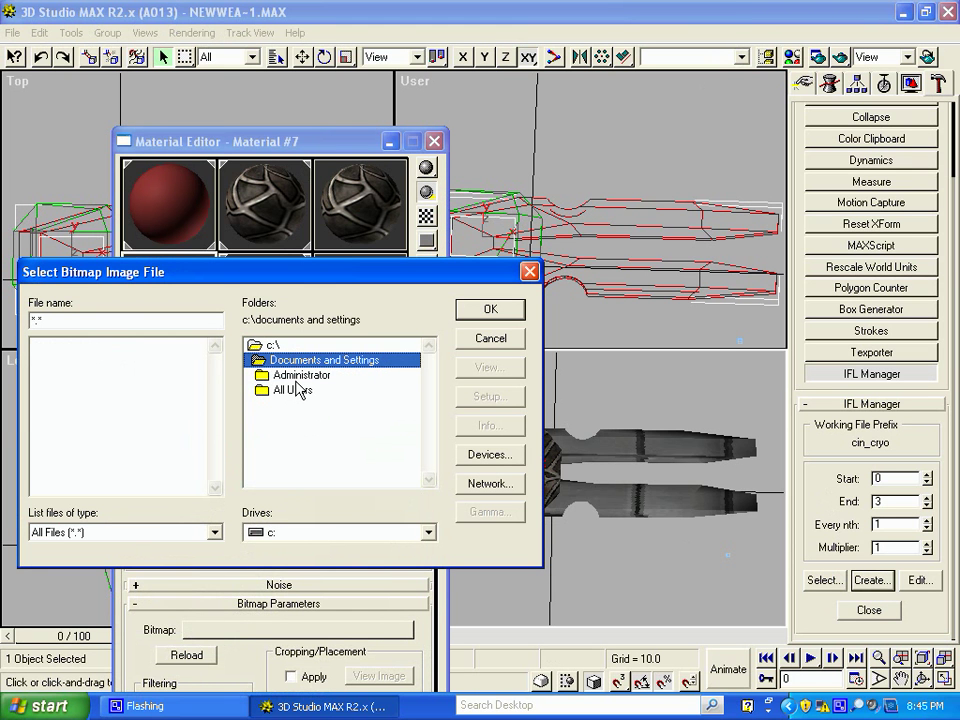
pyautogui.doubleClick(297, 390)
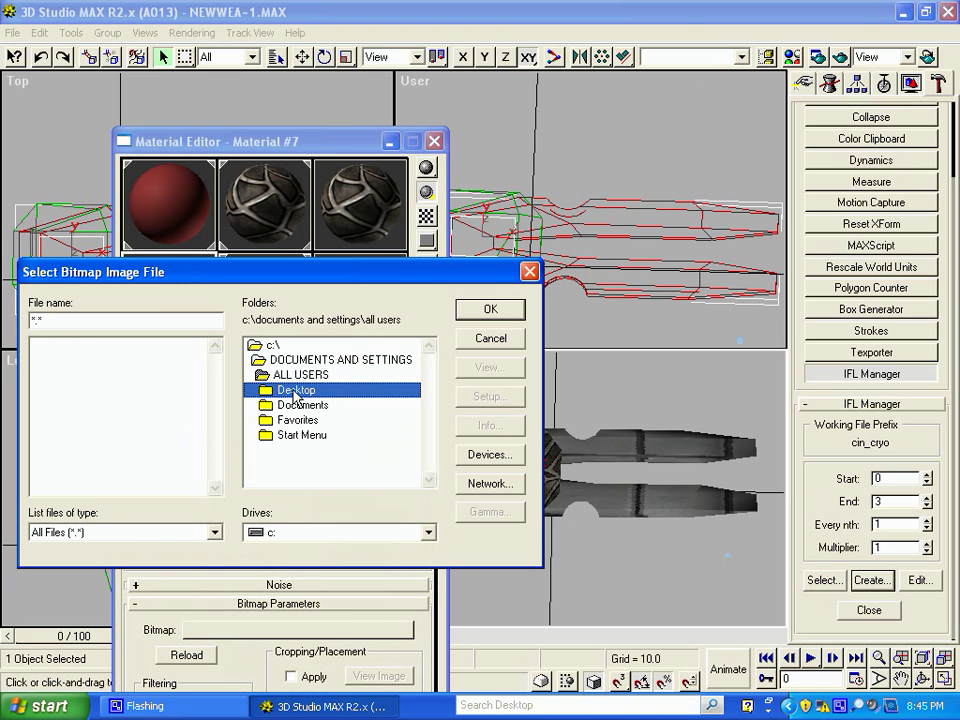
pyautogui.doubleClick(295, 390)
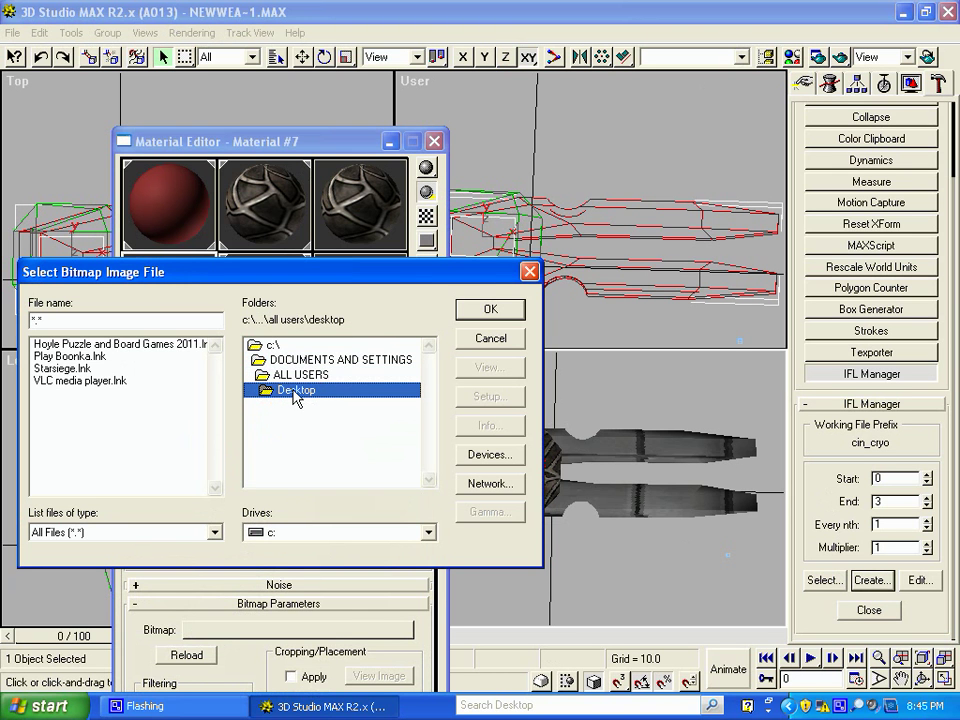
# - Load cin_cryo.ifl from the Administrator desktop's cinamatic ifl folder as Material #7's diffuse bitmap and show the map on the panel in the viewport
pyautogui.doubleClick(272, 345)
pyautogui.doubleClick(300, 376)
pyautogui.doubleClick(300, 374)
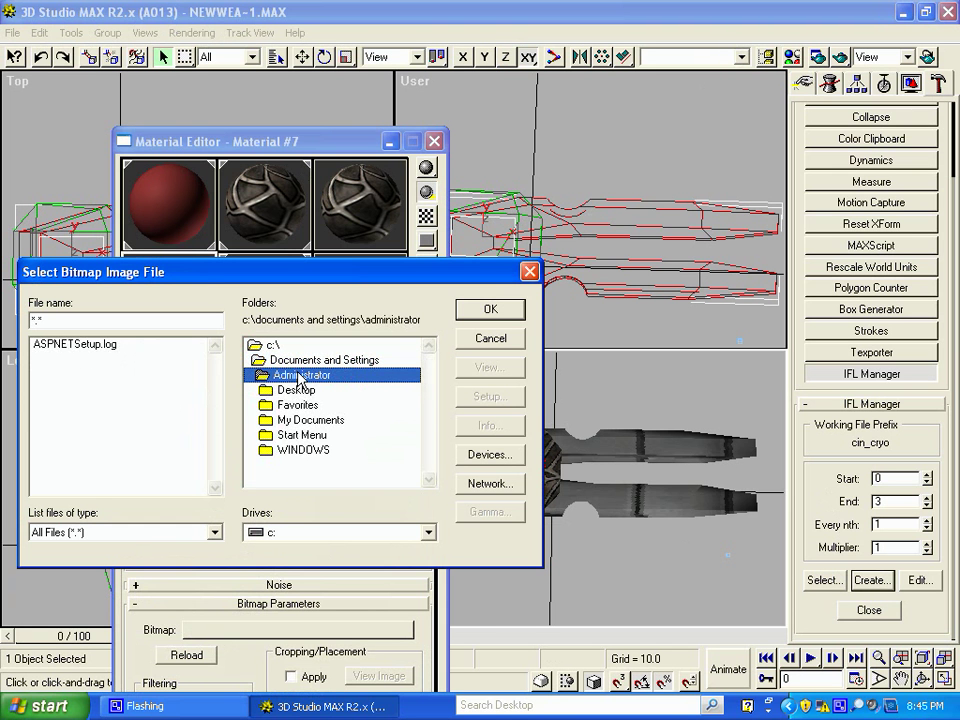
pyautogui.doubleClick(296, 389)
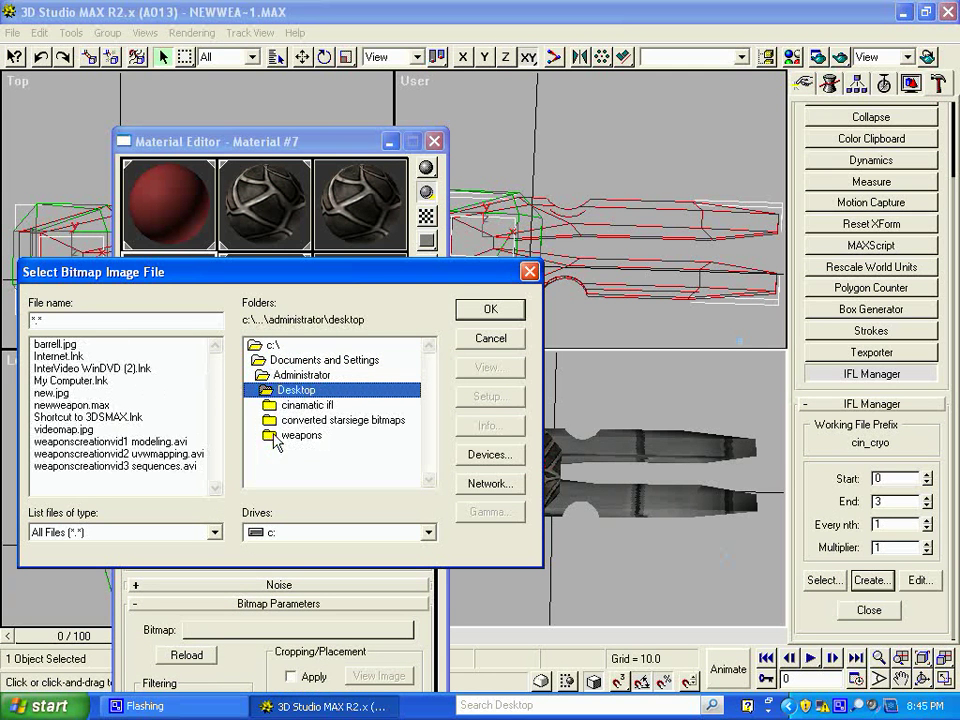
pyautogui.click(308, 406)
pyautogui.doubleClick(308, 406)
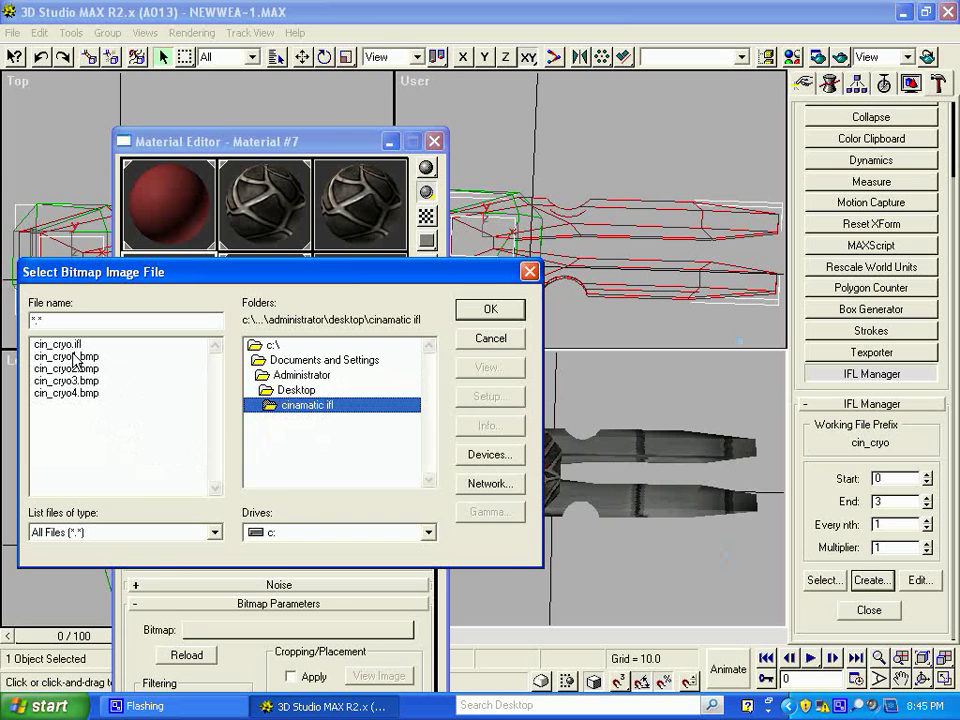
pyautogui.doubleClick(62, 344)
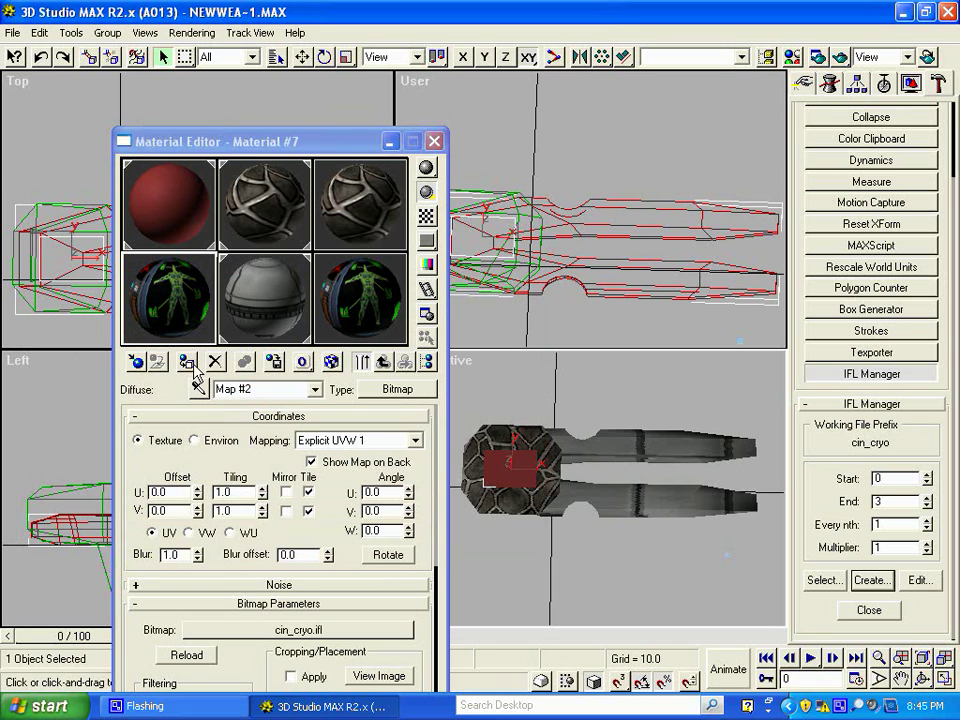
pyautogui.click(332, 362)
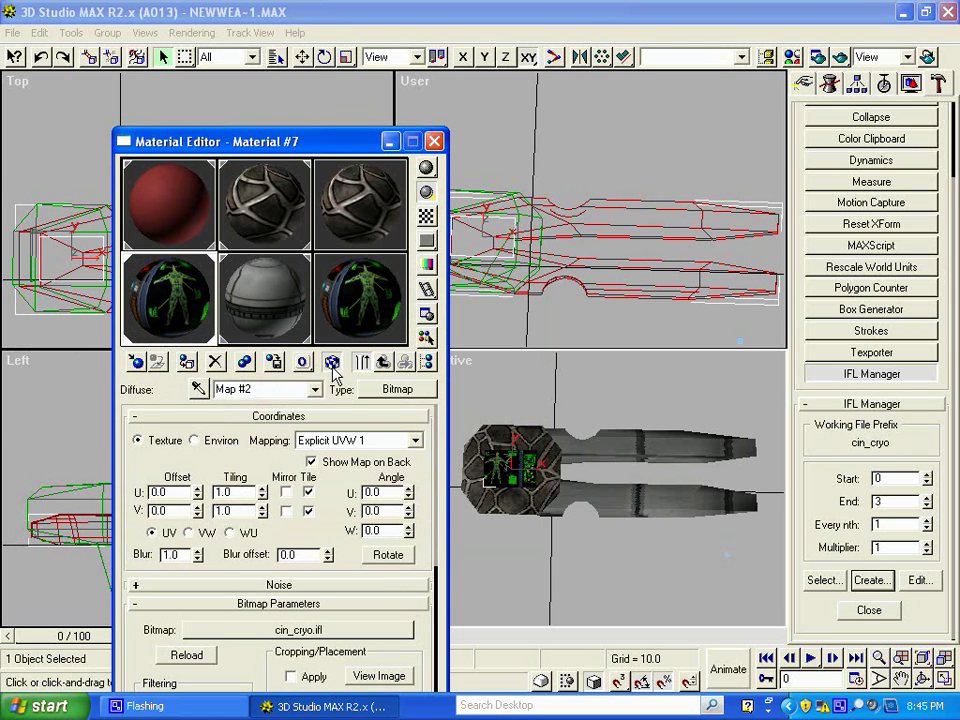
pyautogui.click(435, 141)
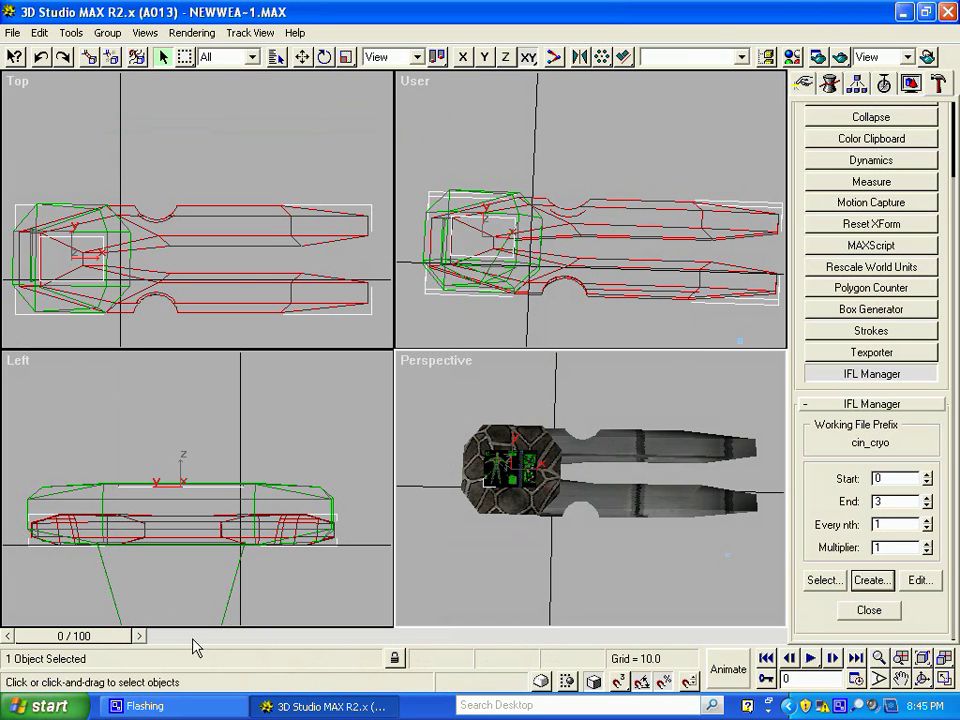
# - Scrub the animation timeline to preview the screen panel's image sequence, and clear the object selection
pyautogui.moveTo(81, 636); pyautogui.dragTo(12, 618)
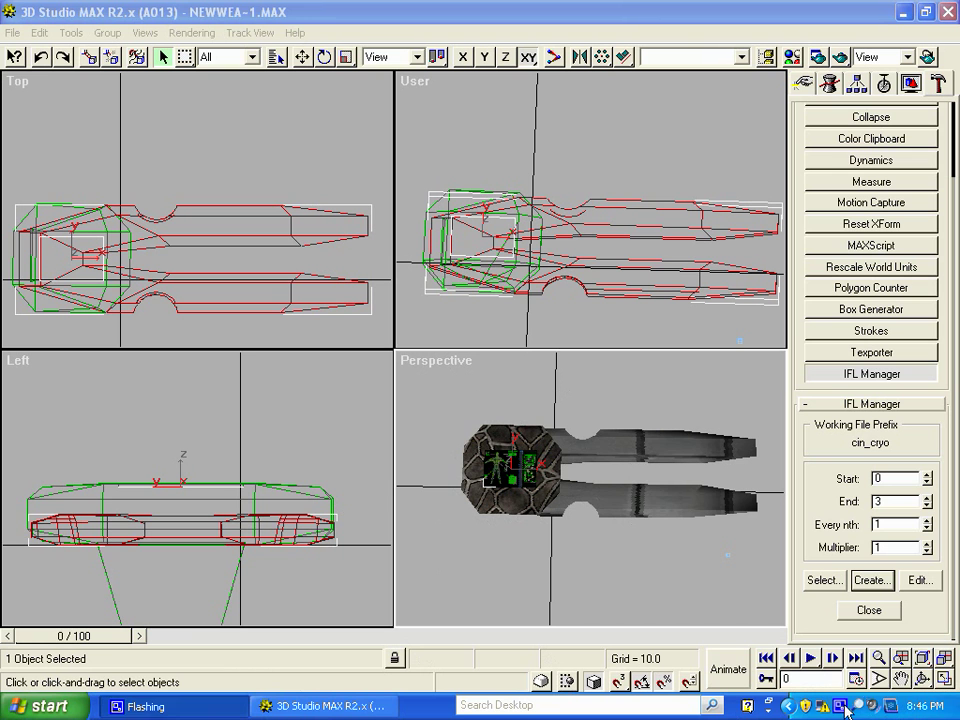
pyautogui.rightClick(890, 705)
pyautogui.click(870, 666)
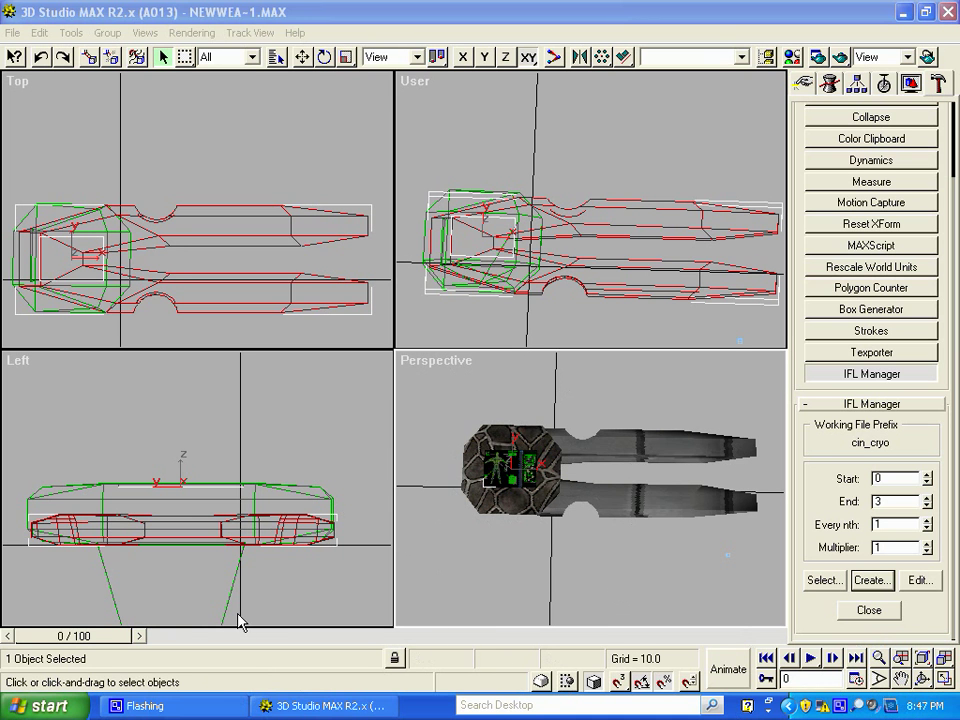
pyautogui.moveTo(92, 647); pyautogui.dragTo(5, 640)
pyautogui.moveTo(159, 649); pyautogui.dragTo(8, 668)
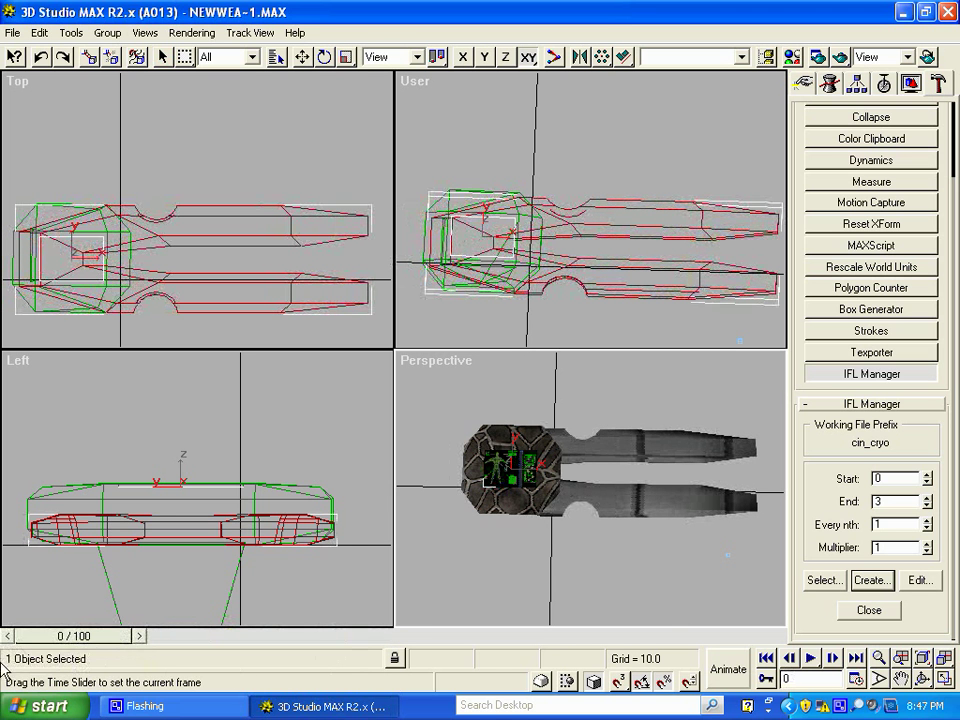
pyautogui.moveTo(710, 555); pyautogui.dragTo(746, 576)
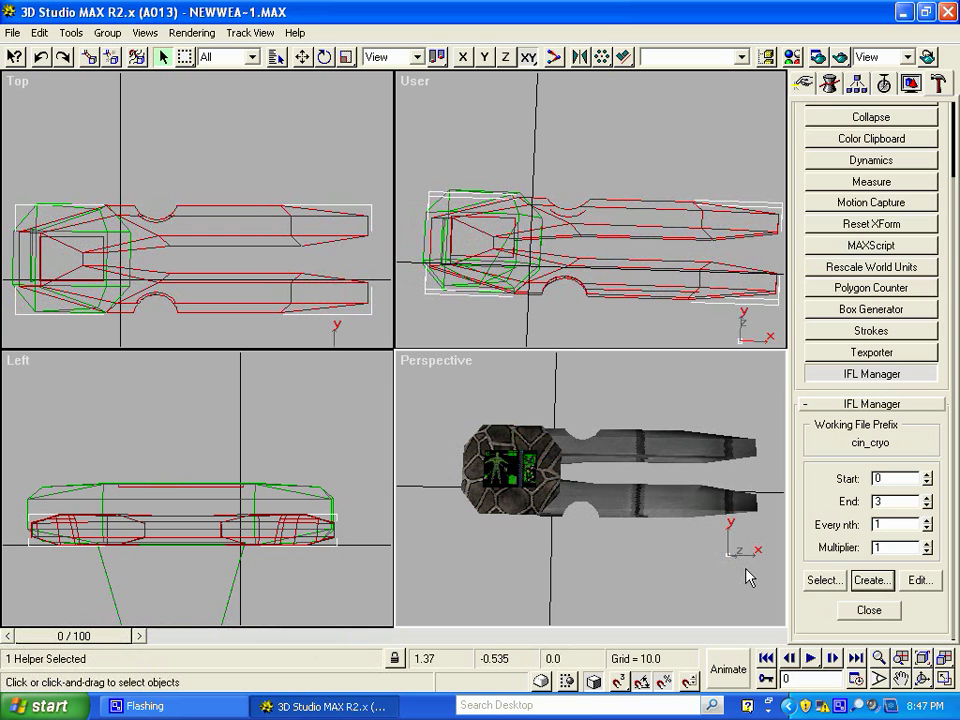
pyautogui.click(748, 577)
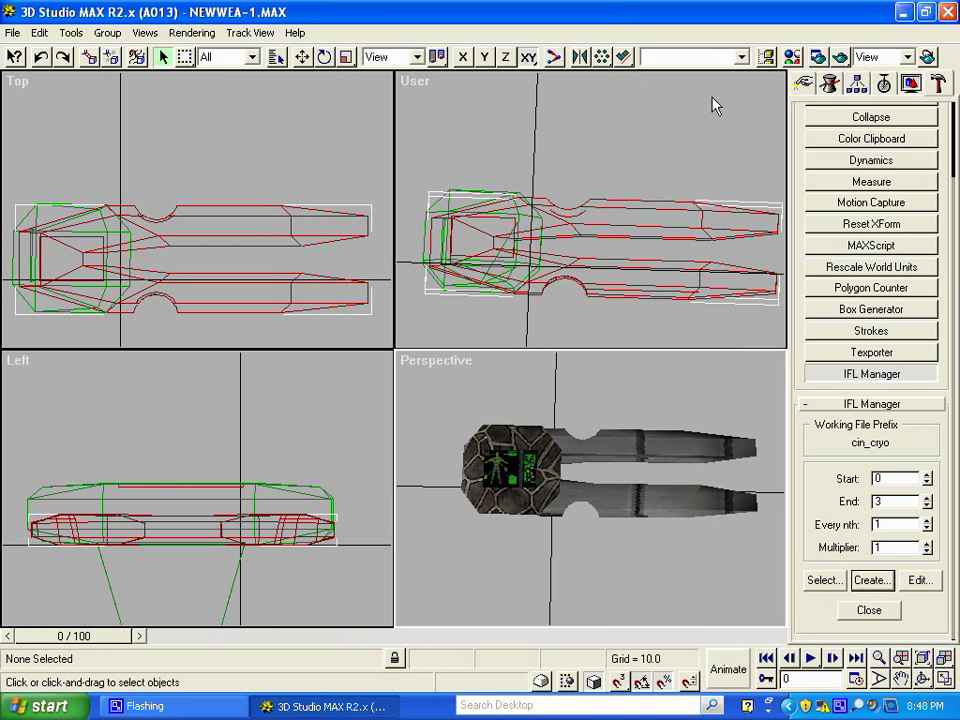
# - Delete all animation keys in the Objects tracks using Track View, and close Track View
pyautogui.click(767, 57)
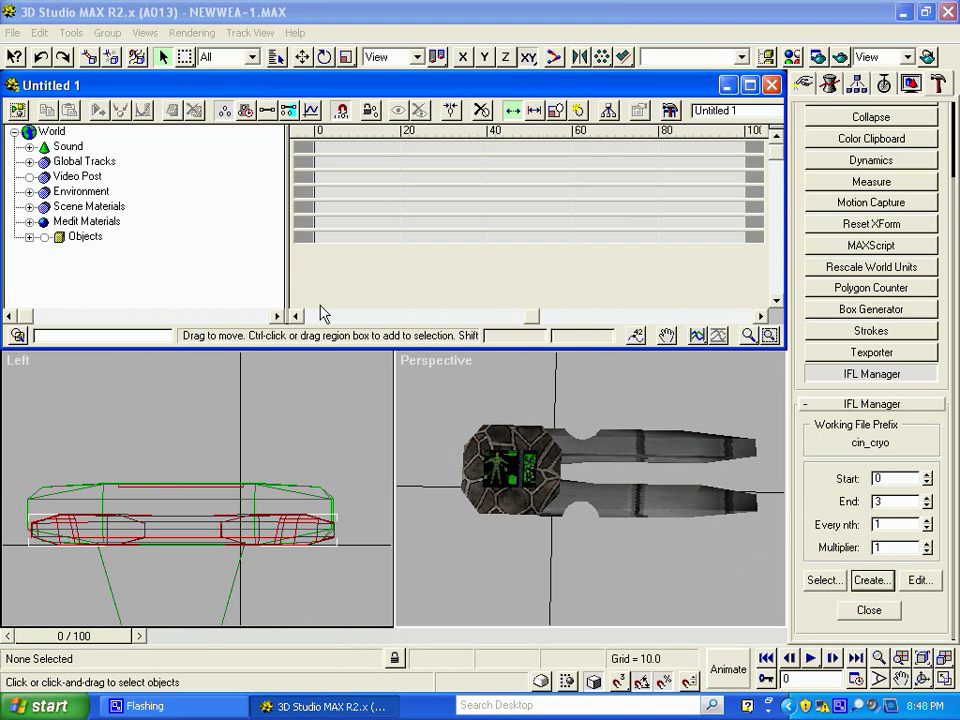
pyautogui.click(82, 237)
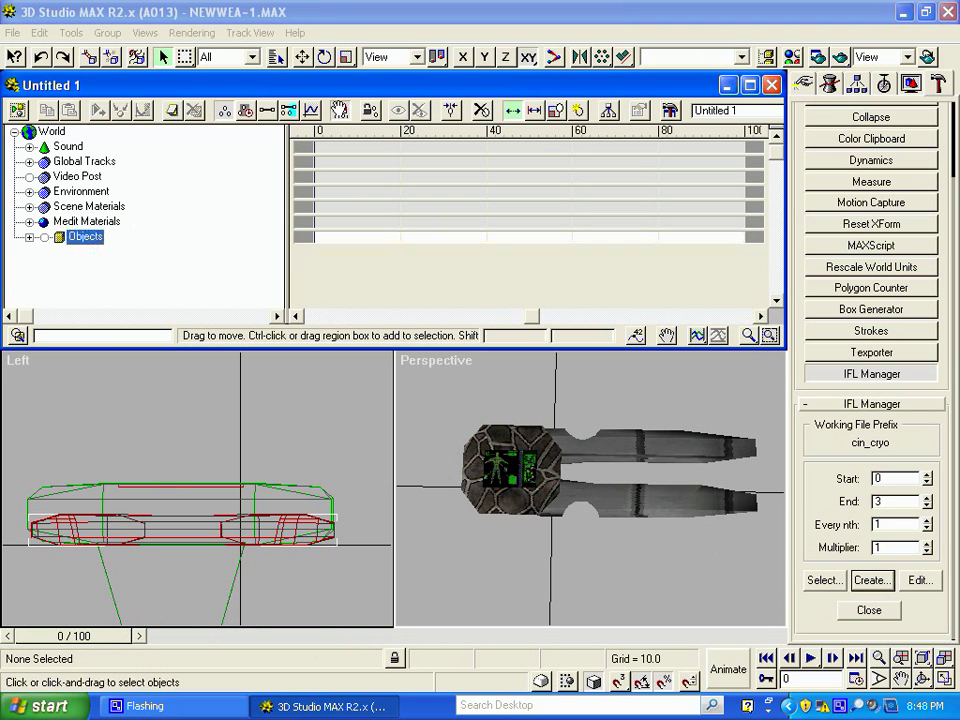
pyautogui.click(579, 111)
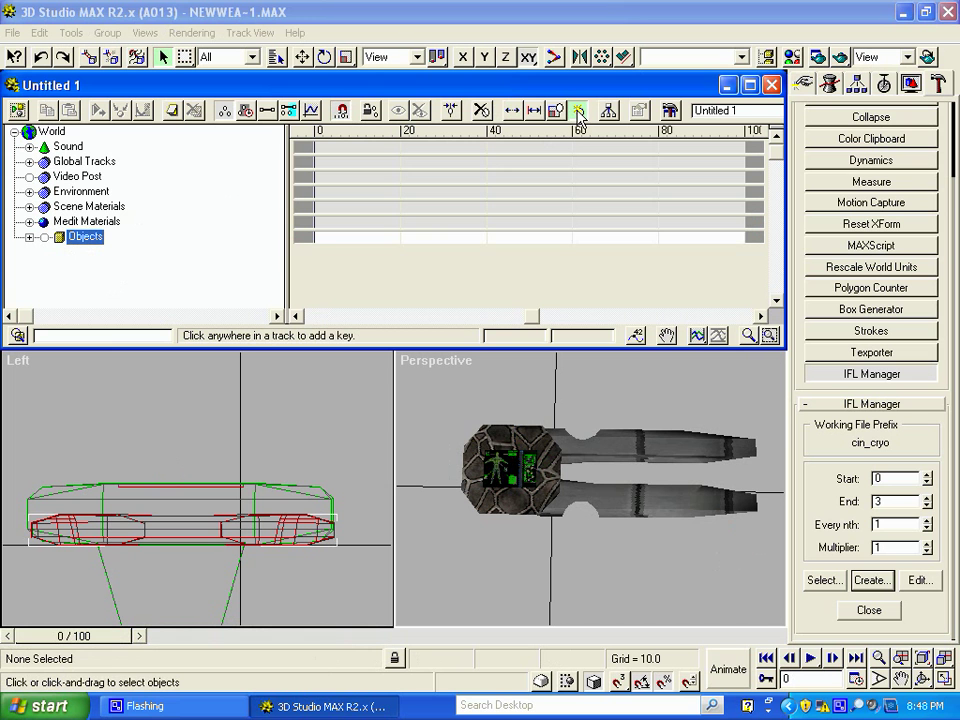
pyautogui.click(482, 111)
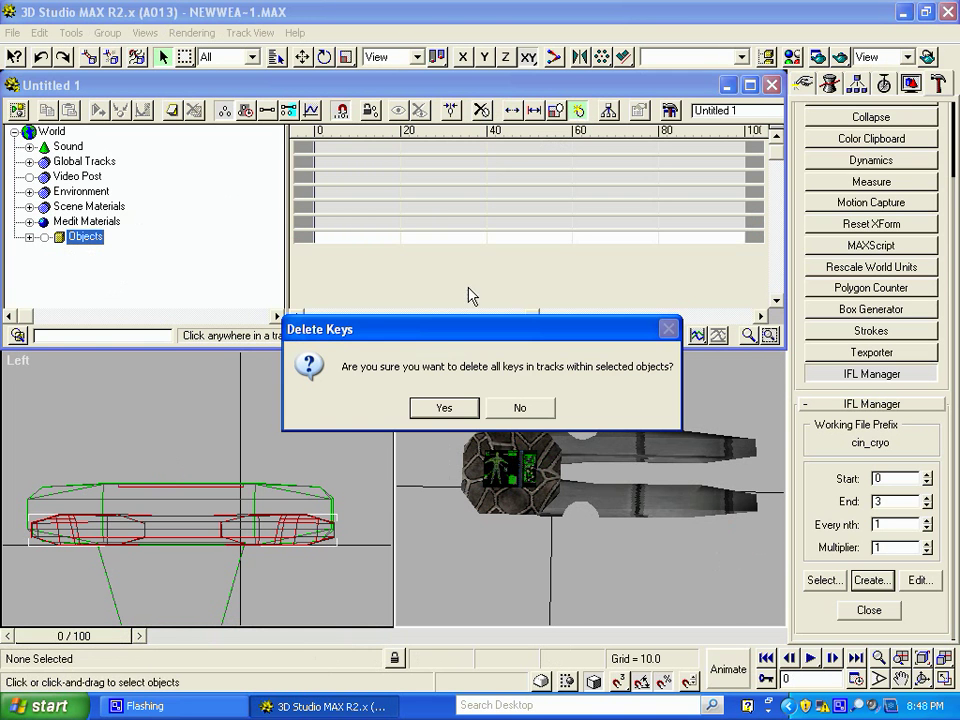
pyautogui.click(444, 407)
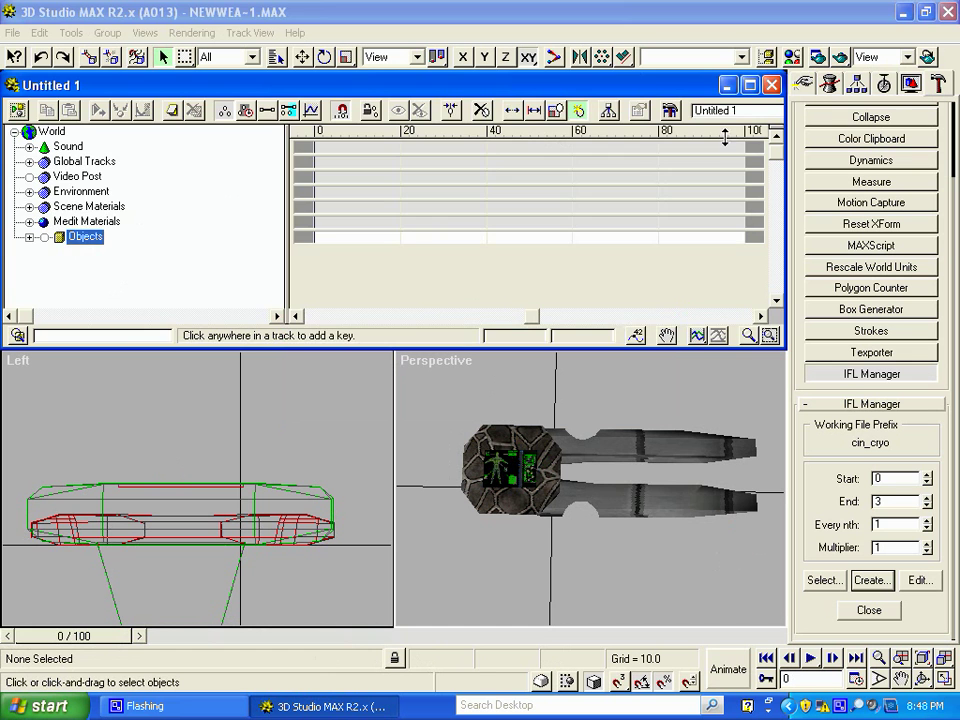
pyautogui.click(771, 85)
# - Scrub the timeline to frame 1 to check the screen panel's animated texture, leaving no object selected
pyautogui.moveTo(86, 640); pyautogui.dragTo(52, 650)
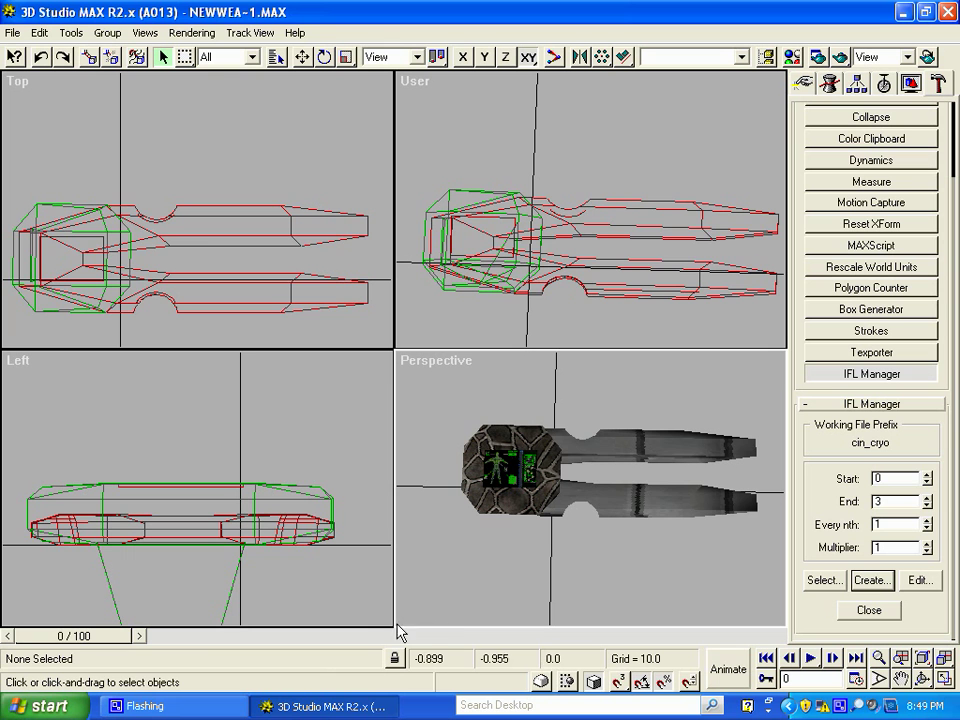
pyautogui.click(712, 511)
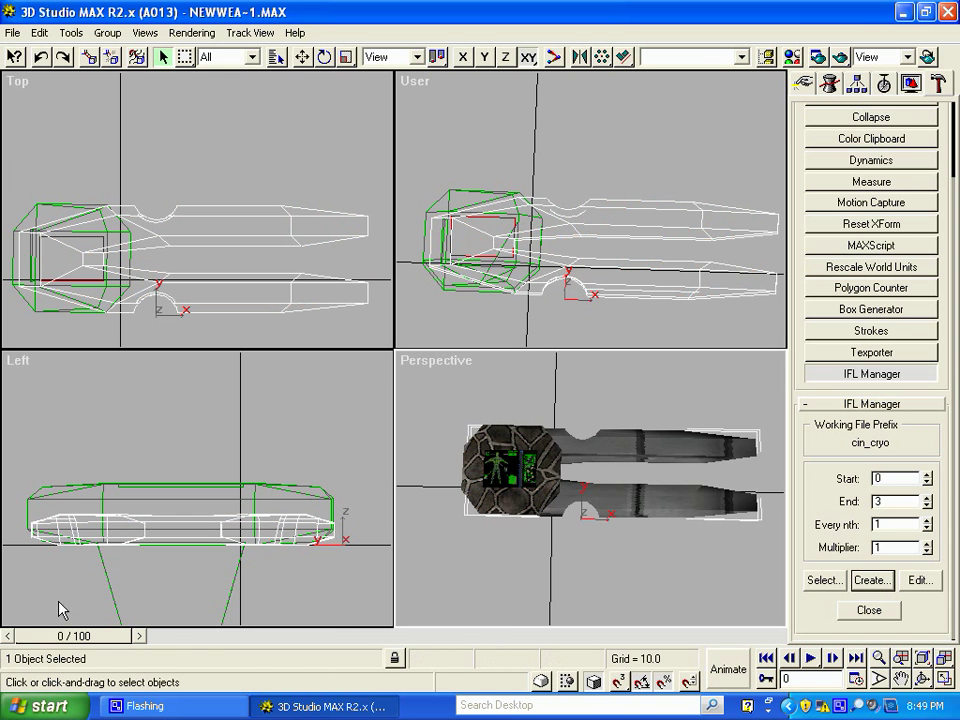
pyautogui.moveTo(81, 636); pyautogui.dragTo(30, 640)
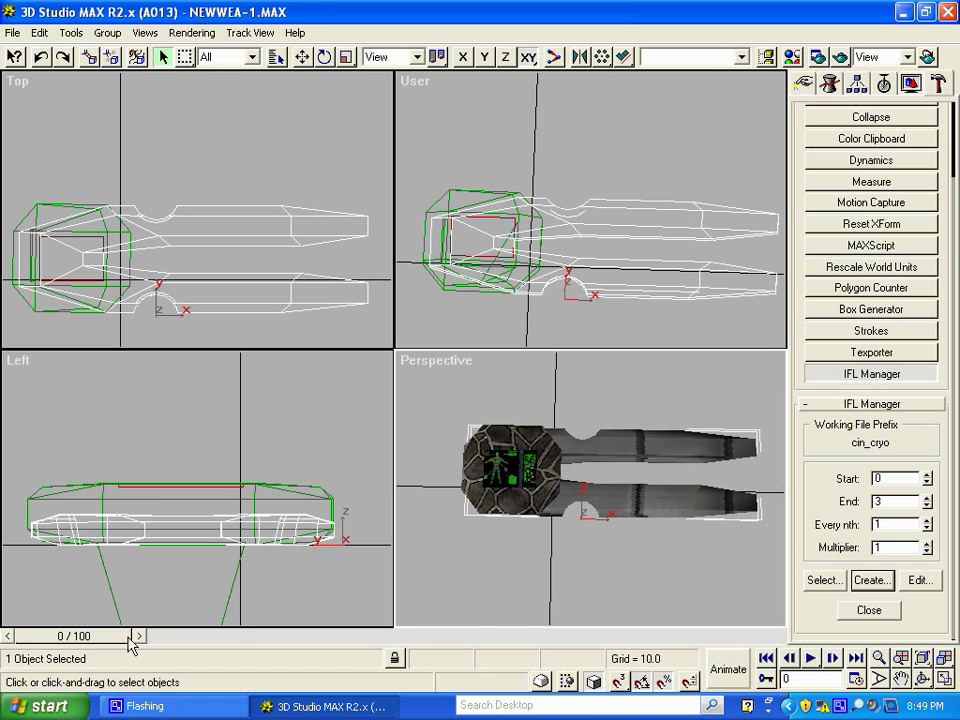
pyautogui.moveTo(118, 634); pyautogui.dragTo(86, 639)
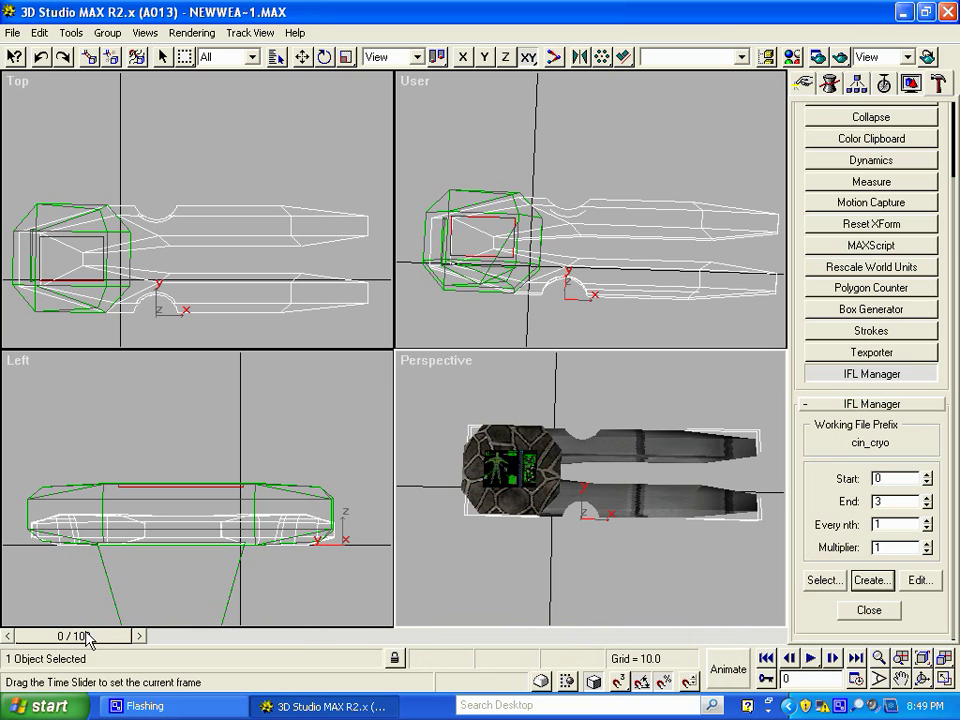
pyautogui.moveTo(106, 640); pyautogui.dragTo(122, 642)
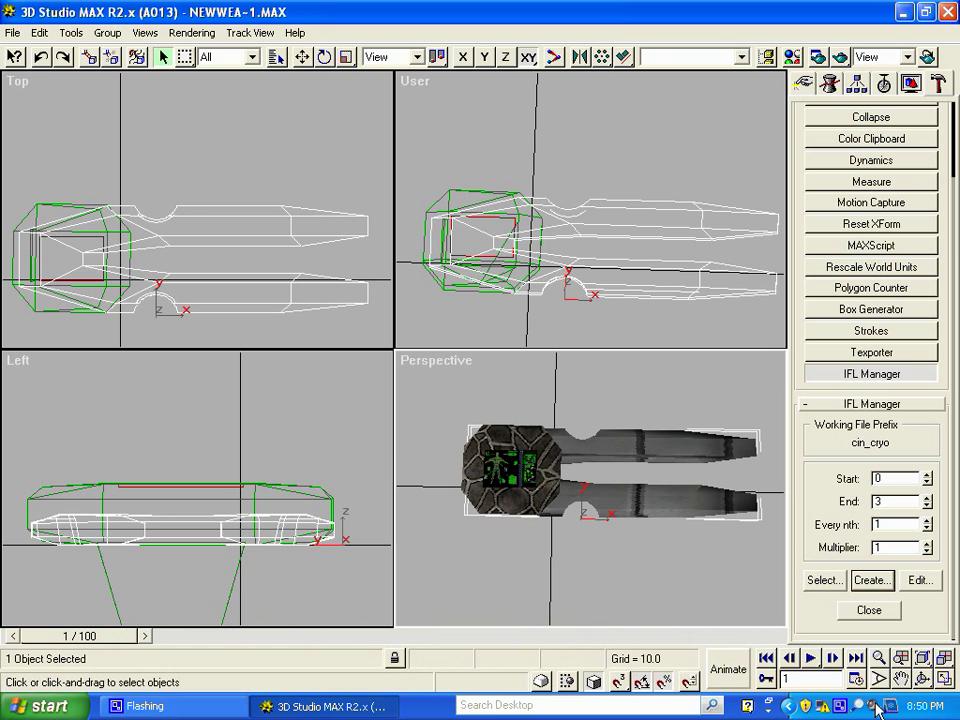
pyautogui.rightClick(839, 707)
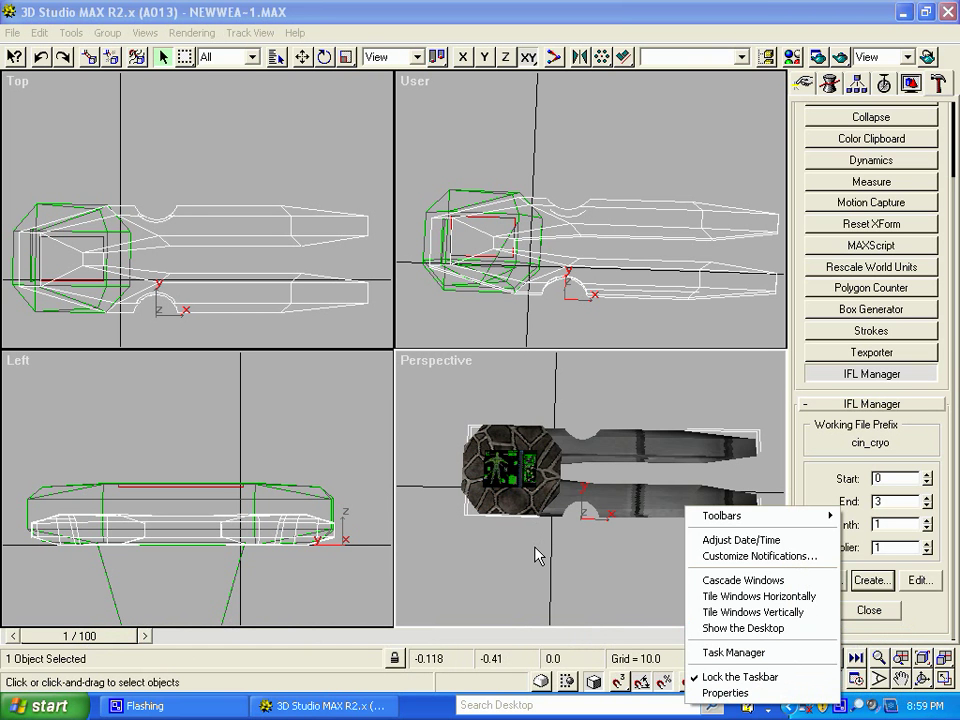
pyautogui.click(533, 565)
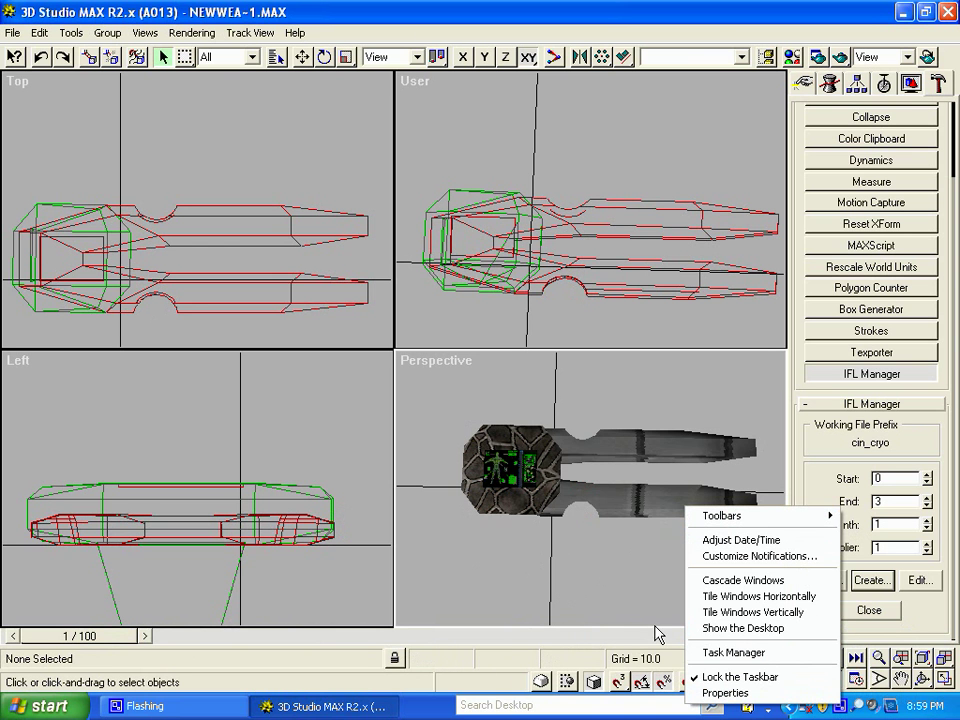
pyautogui.click(789, 713)
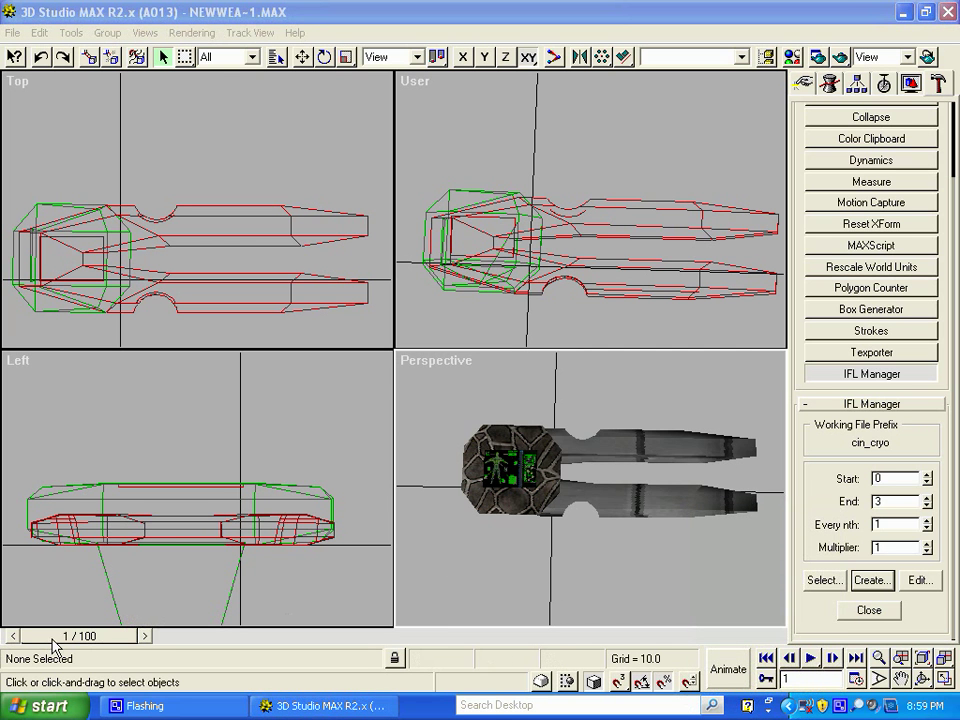
# - Animate the twin-barrel body sliding backward along the X axis at frame 10, return to frame 0 and end animation recording
pyautogui.click(741, 668)
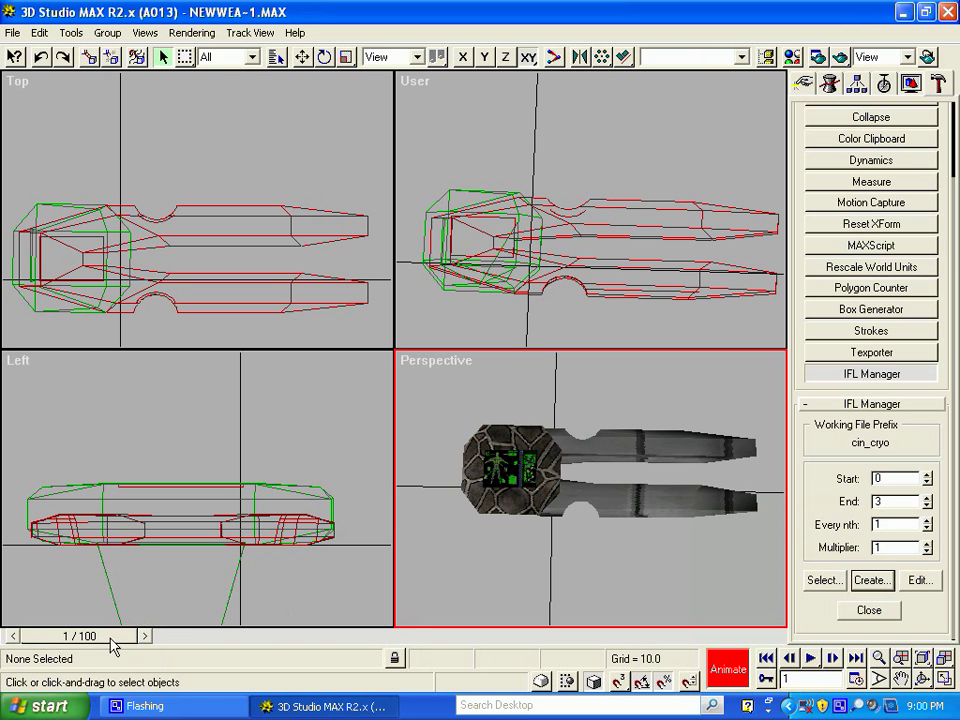
pyautogui.moveTo(110, 638); pyautogui.dragTo(170, 643)
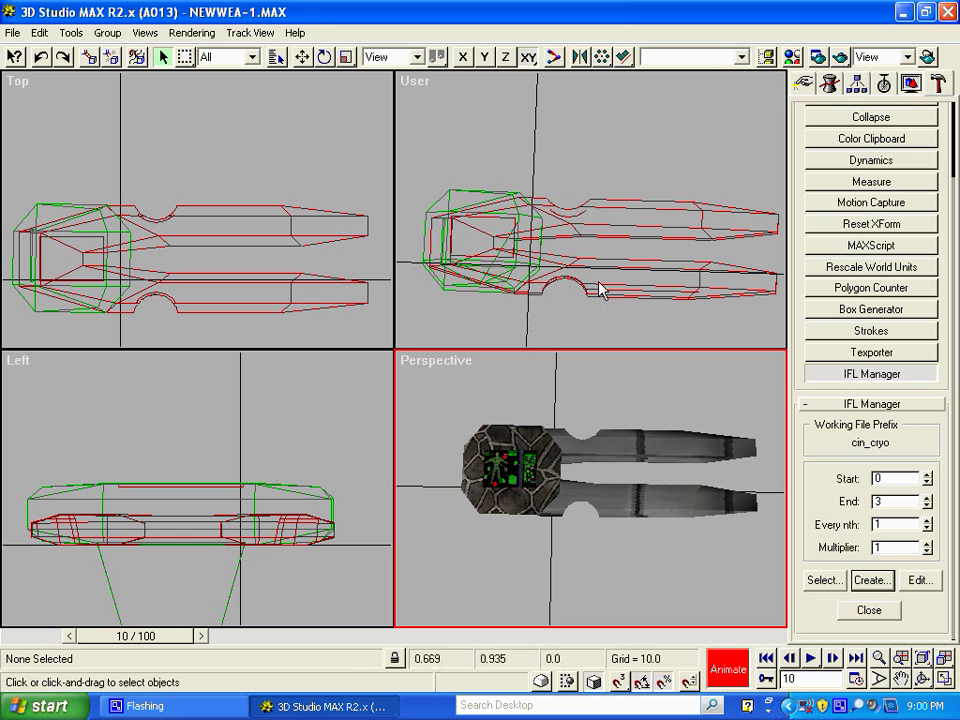
pyautogui.click(305, 63)
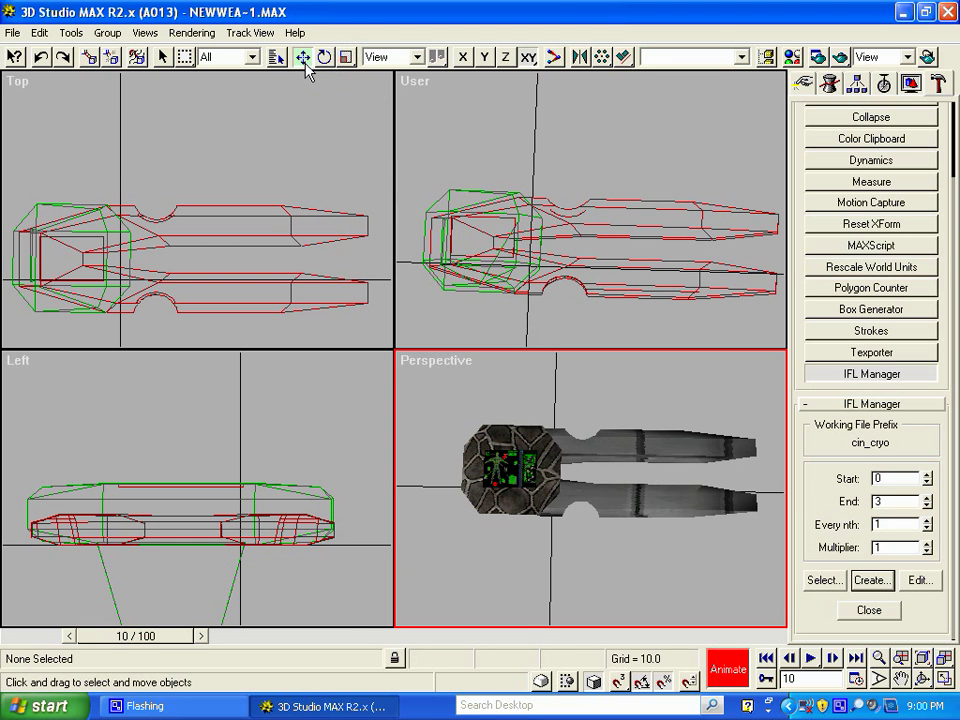
pyautogui.click(484, 57)
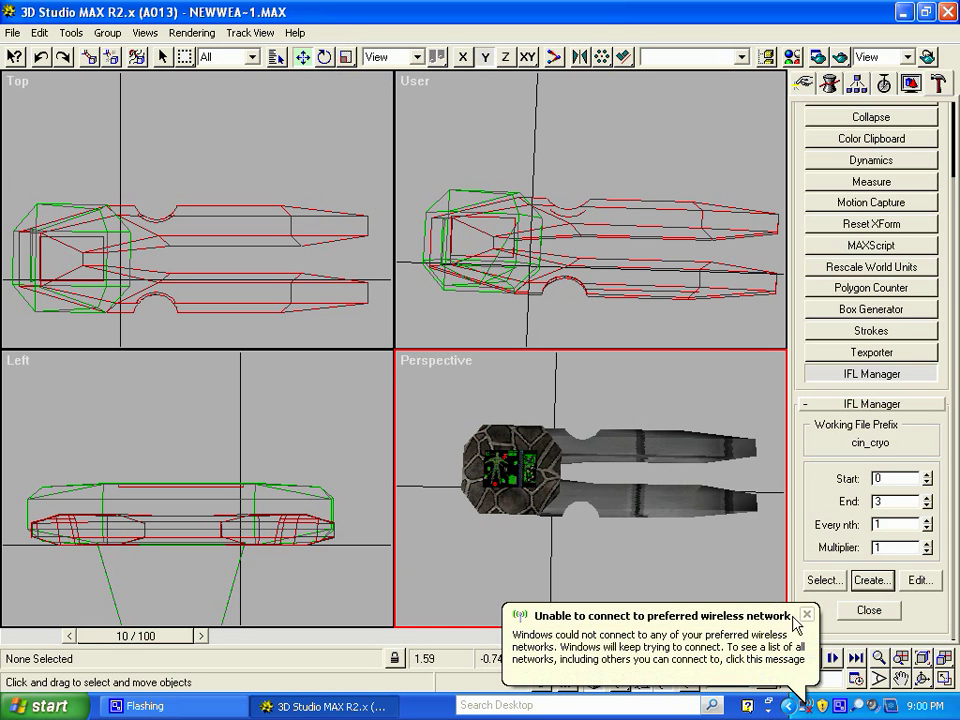
pyautogui.click(806, 615)
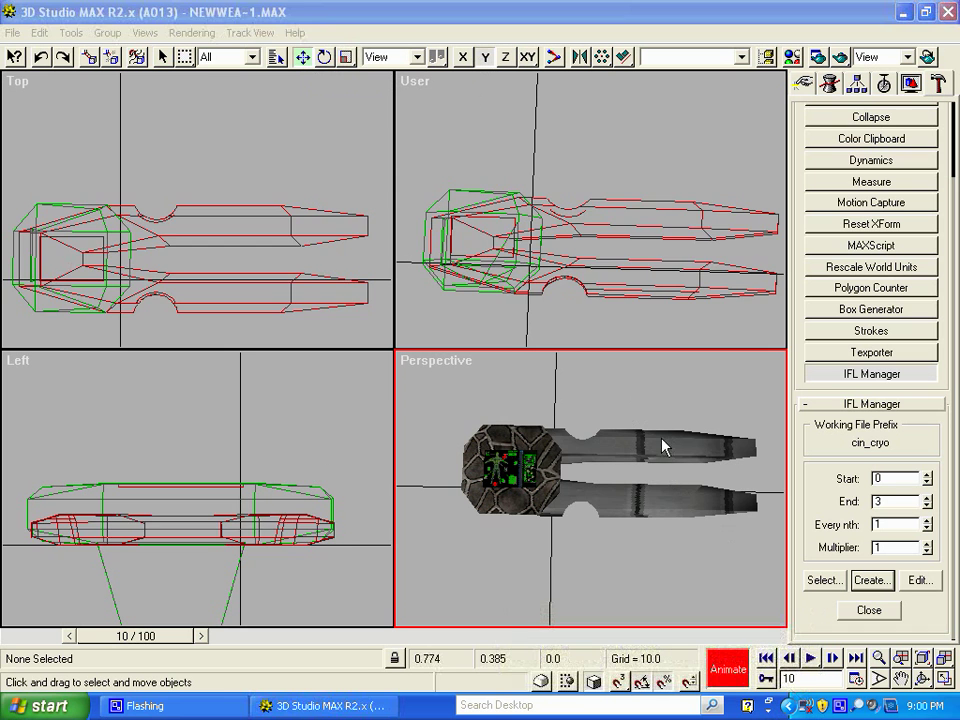
pyautogui.click(662, 446)
pyautogui.moveTo(662, 446); pyautogui.dragTo(640, 460)
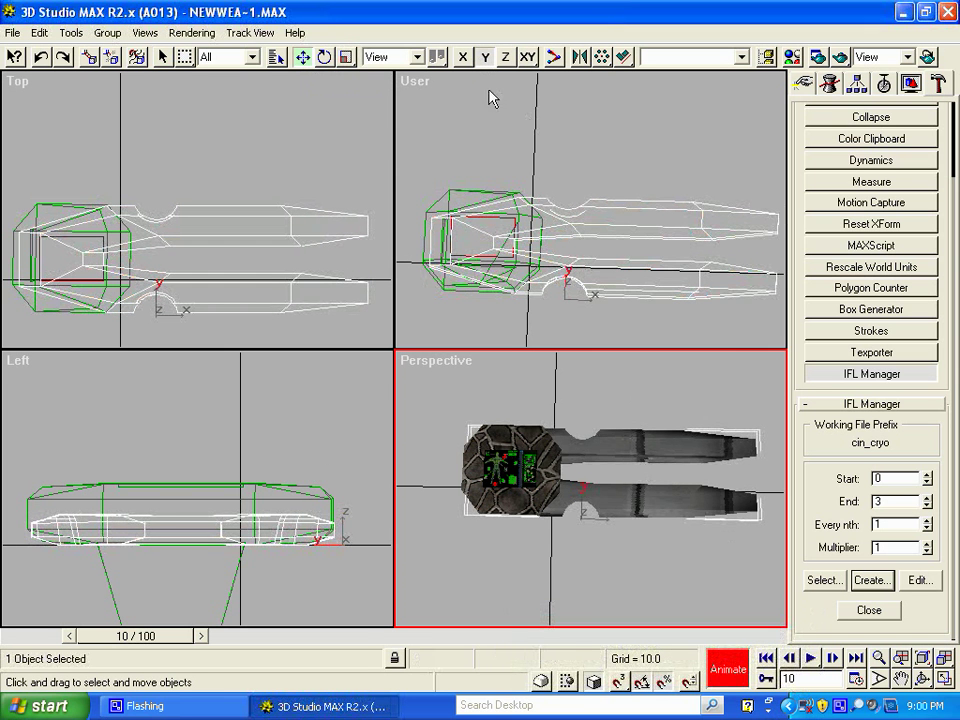
pyautogui.click(463, 58)
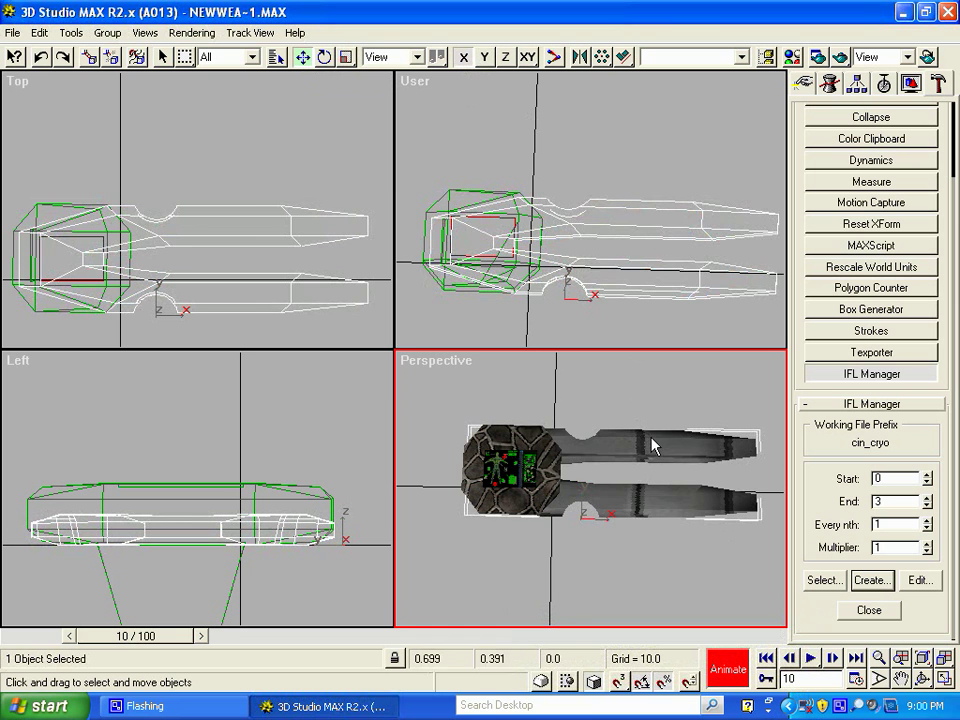
pyautogui.moveTo(654, 446); pyautogui.dragTo(606, 435)
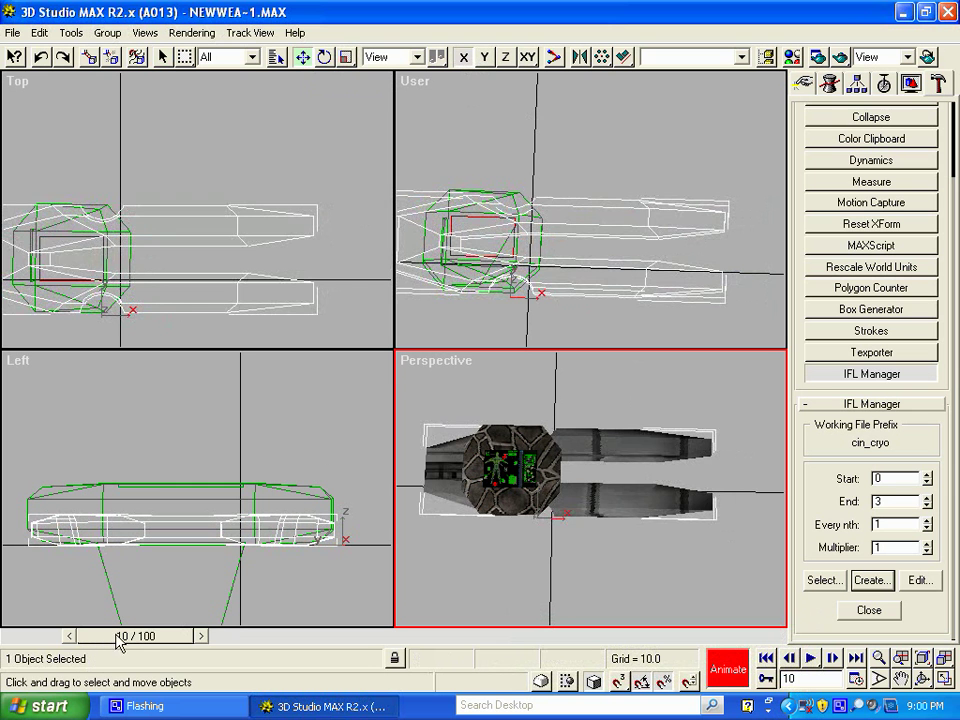
pyautogui.moveTo(118, 642); pyautogui.dragTo(5, 651)
pyautogui.click(727, 677)
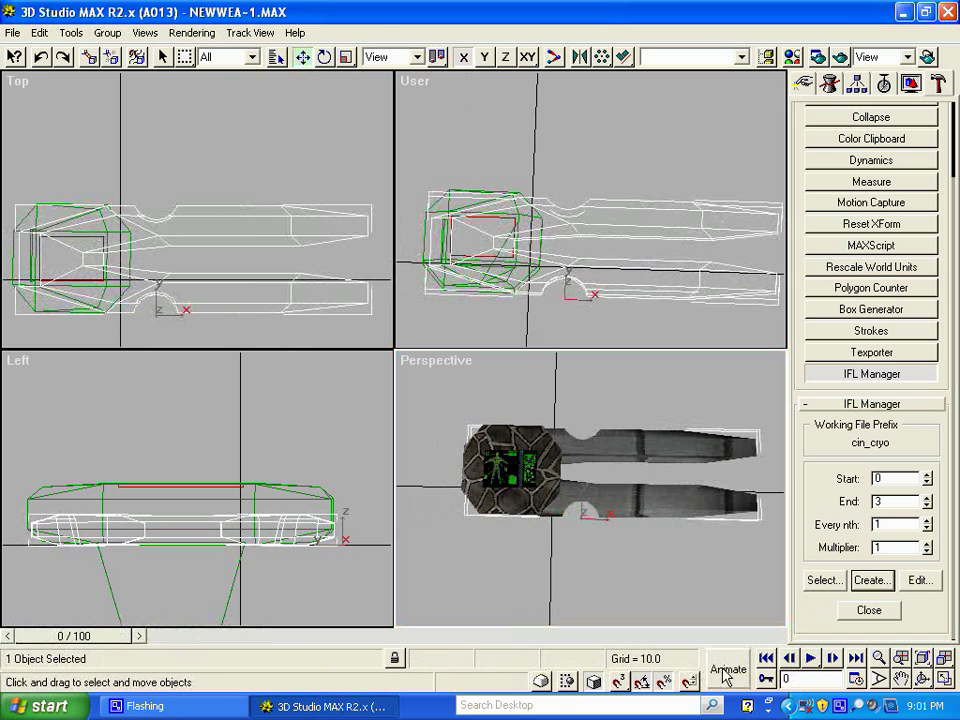
# - Scrub the timeline from frame 0 to frame 11 to preview the barrels' recoil together with the panel's image sequence
pyautogui.moveTo(95, 644); pyautogui.dragTo(30, 638)
pyautogui.moveTo(73, 636); pyautogui.dragTo(127, 658)
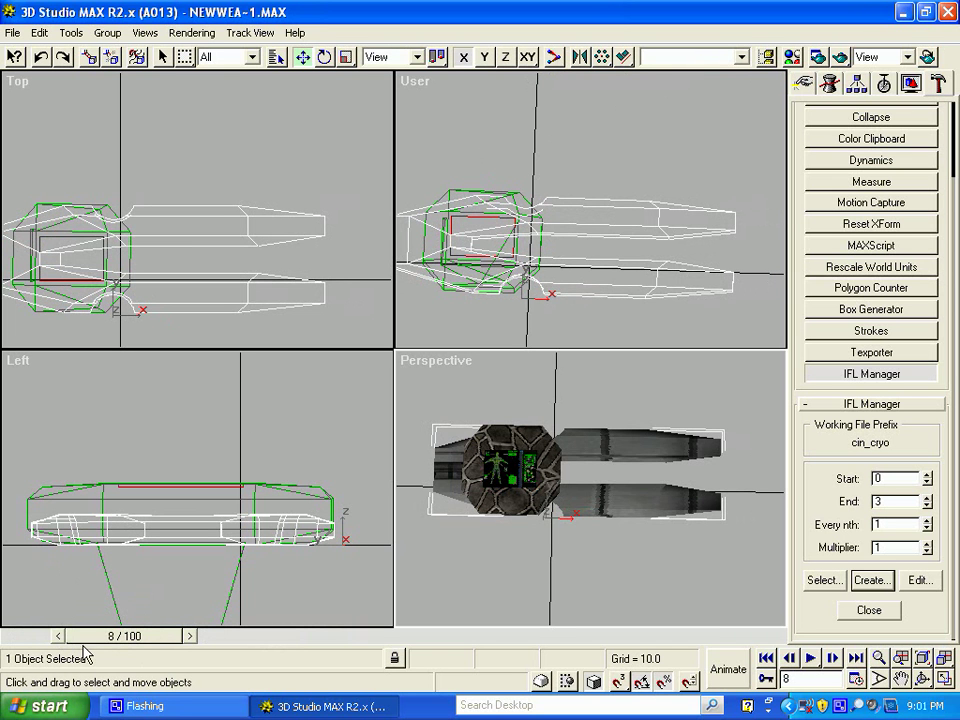
pyautogui.moveTo(104, 645); pyautogui.dragTo(130, 665)
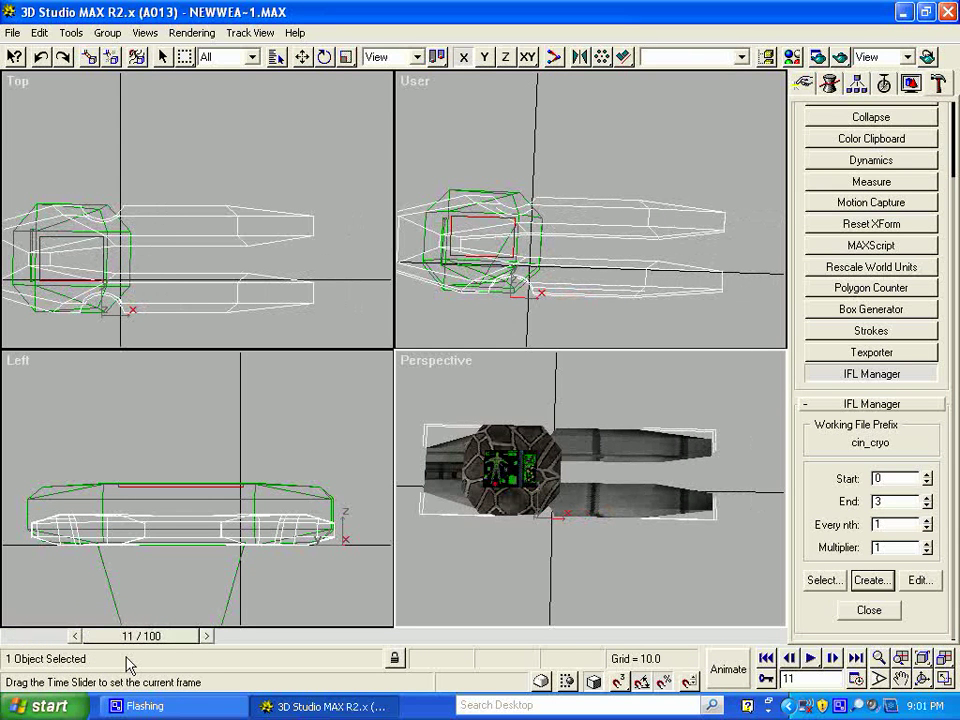
# - Return the timeline from frame 11 to frame 0
pyautogui.press('w')
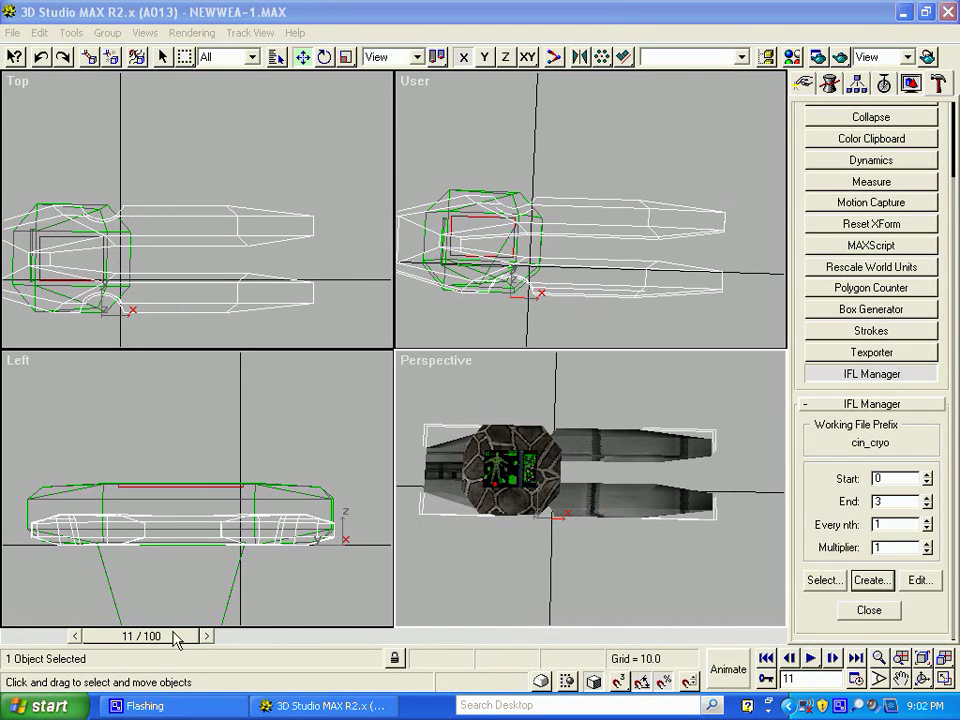
pyautogui.moveTo(163, 640); pyautogui.dragTo(103, 648)
pyautogui.press('w')
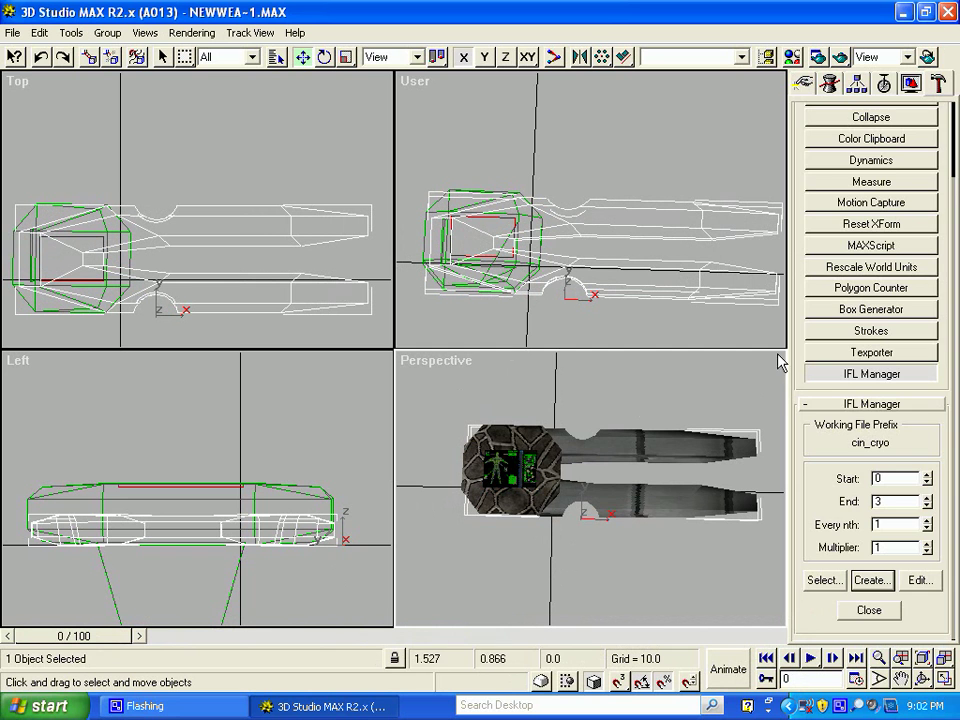
# - Place a Sequence helper in the Perspective view just below the barrels, with No Transform Collapse and Use Cel Frame Rate enabled
pyautogui.click(804, 84)
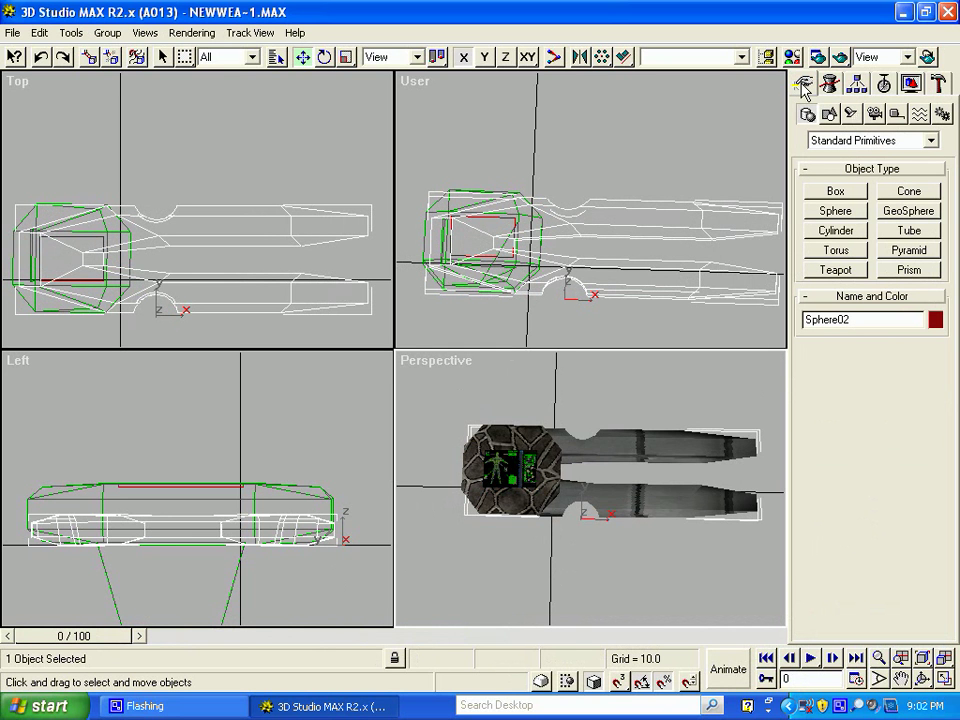
pyautogui.click(896, 116)
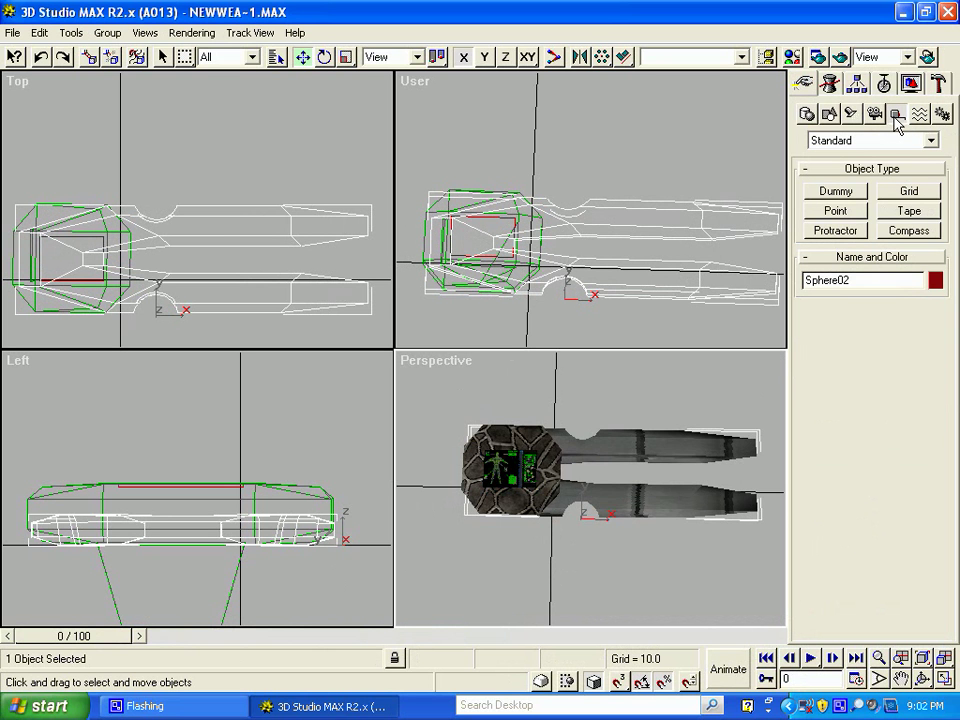
pyautogui.click(930, 141)
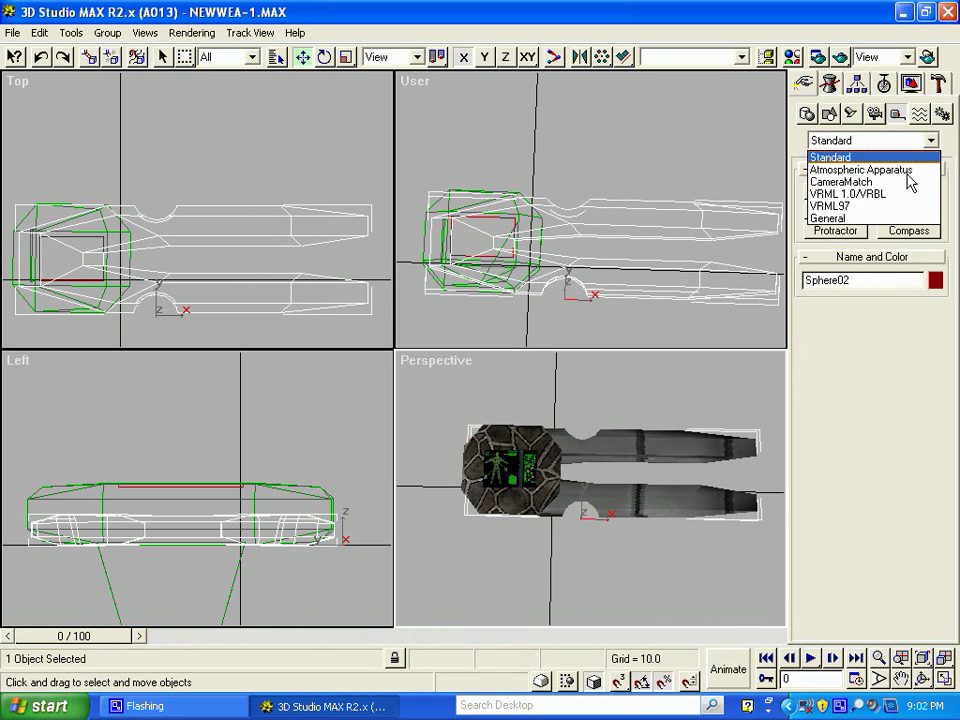
pyautogui.click(851, 218)
pyautogui.click(845, 194)
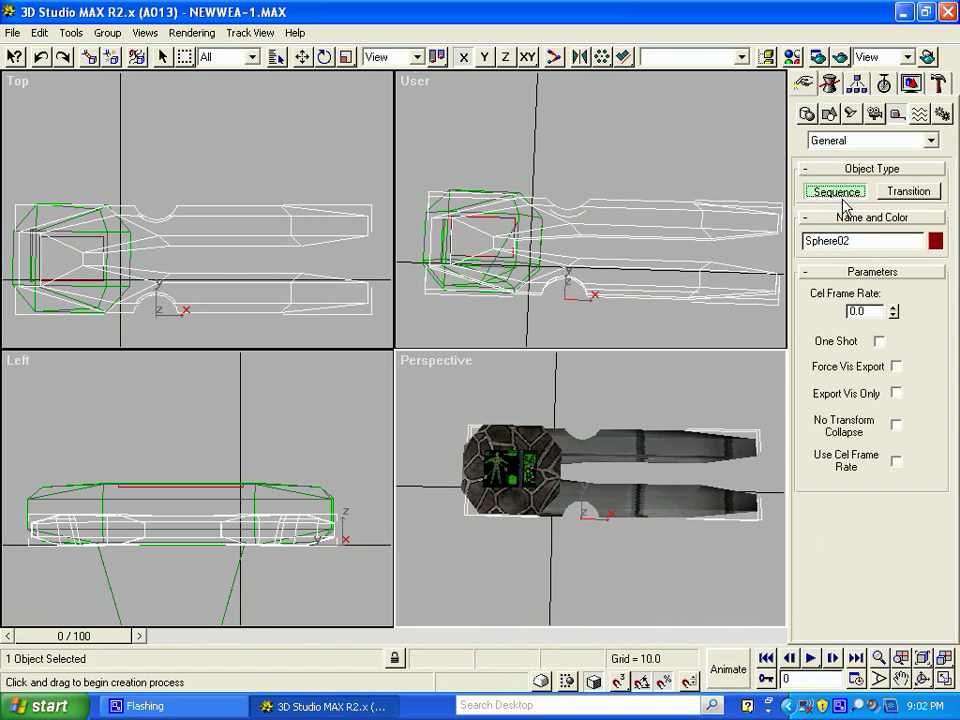
pyautogui.click(896, 424)
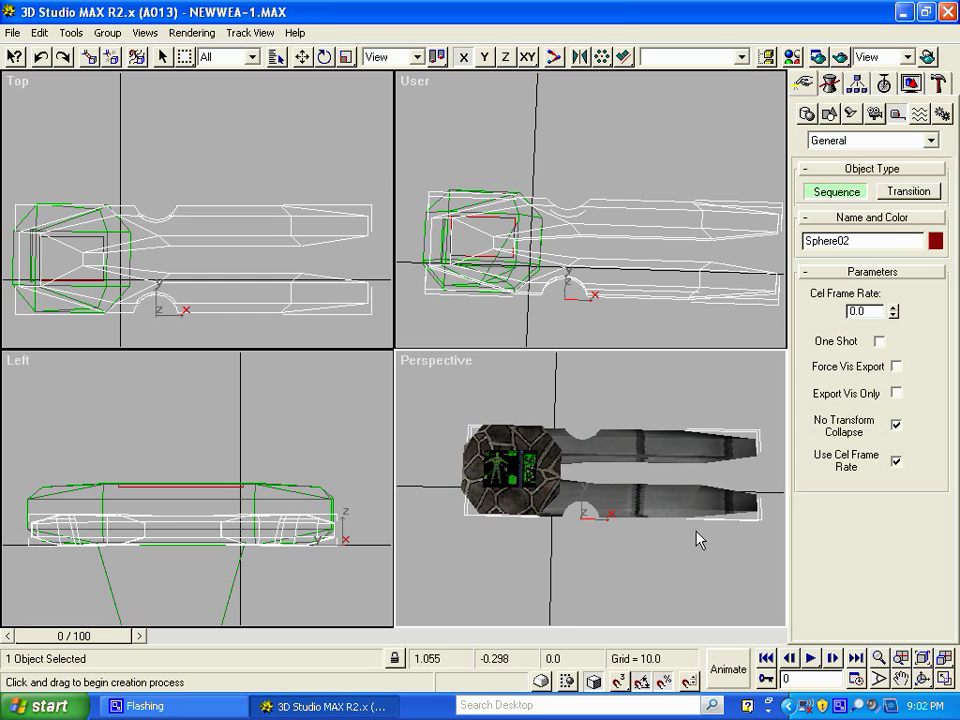
pyautogui.click(639, 573)
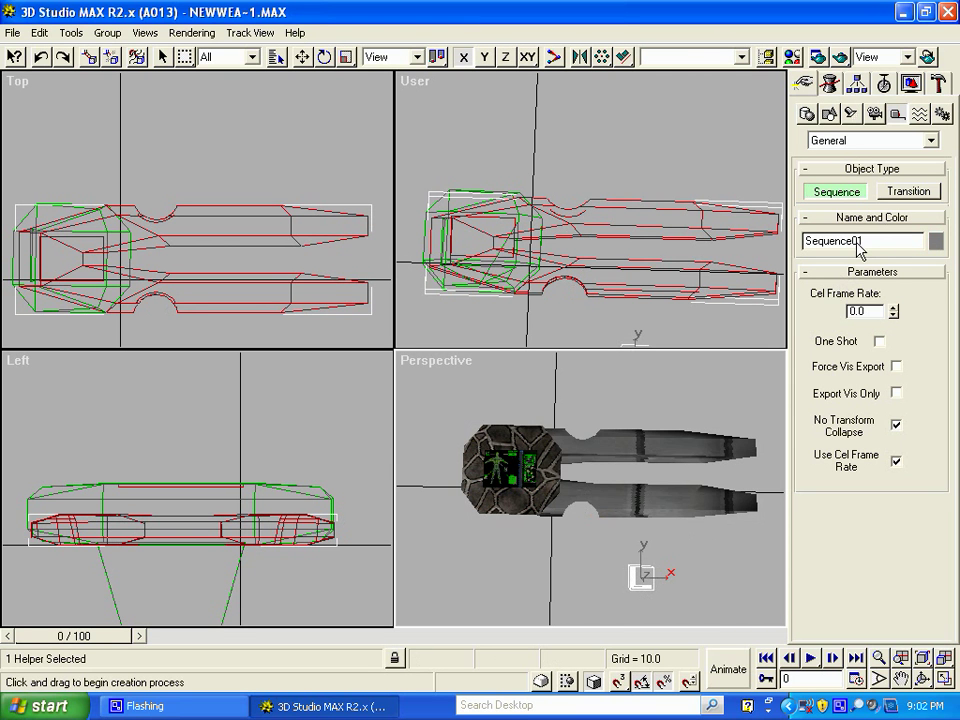
# - Open Track View maximized and expand the Objects tracks, framing the barrels' animation range from frame 0 to 10
pyautogui.click(766, 59)
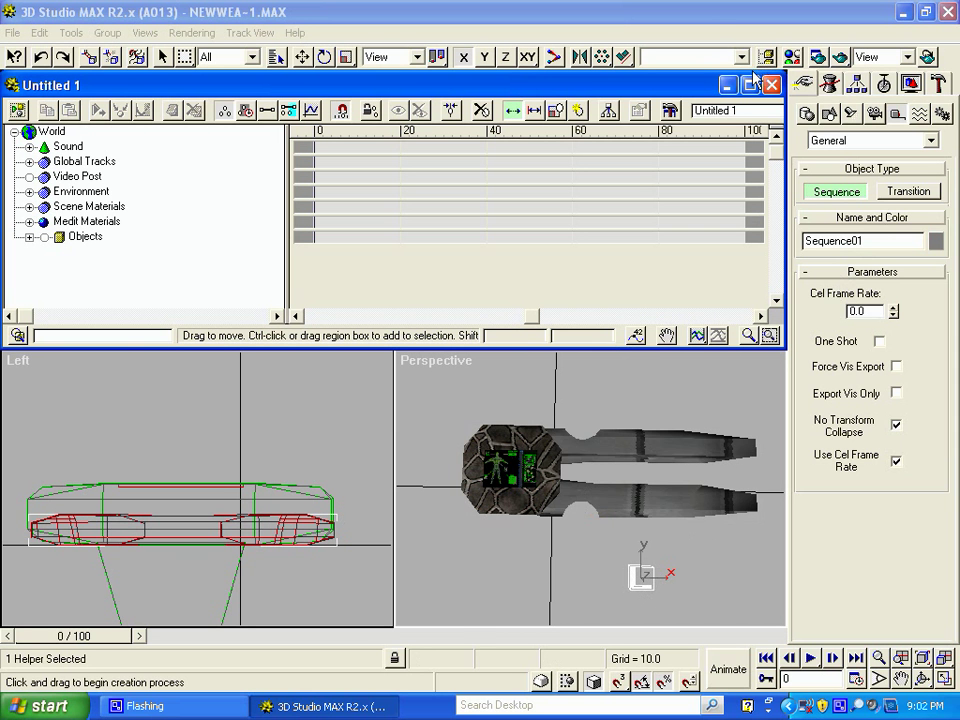
pyautogui.click(749, 85)
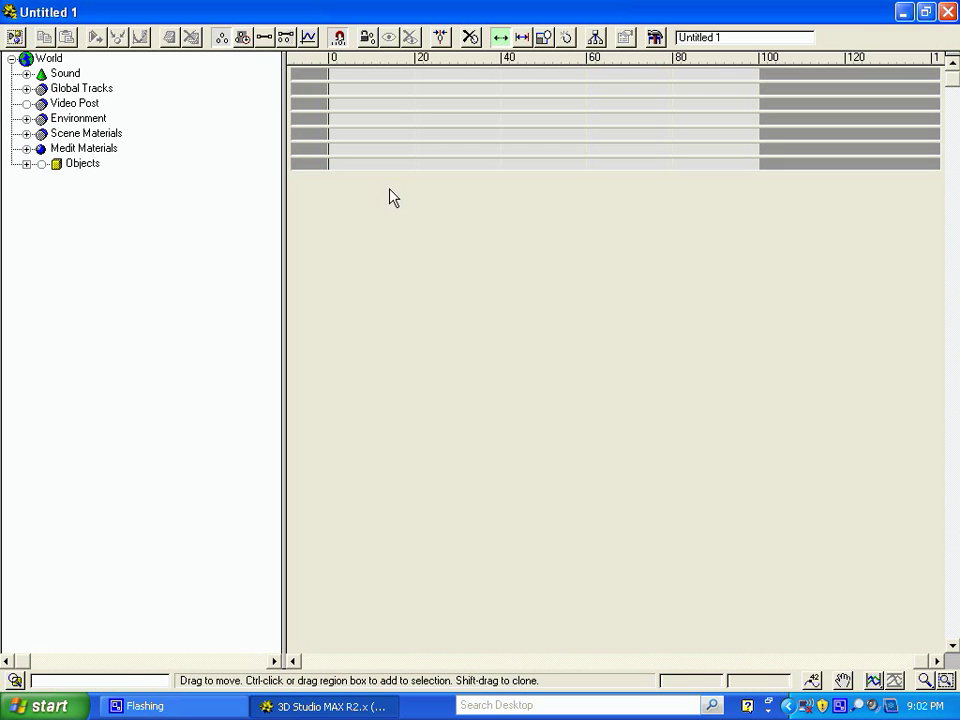
pyautogui.click(26, 164)
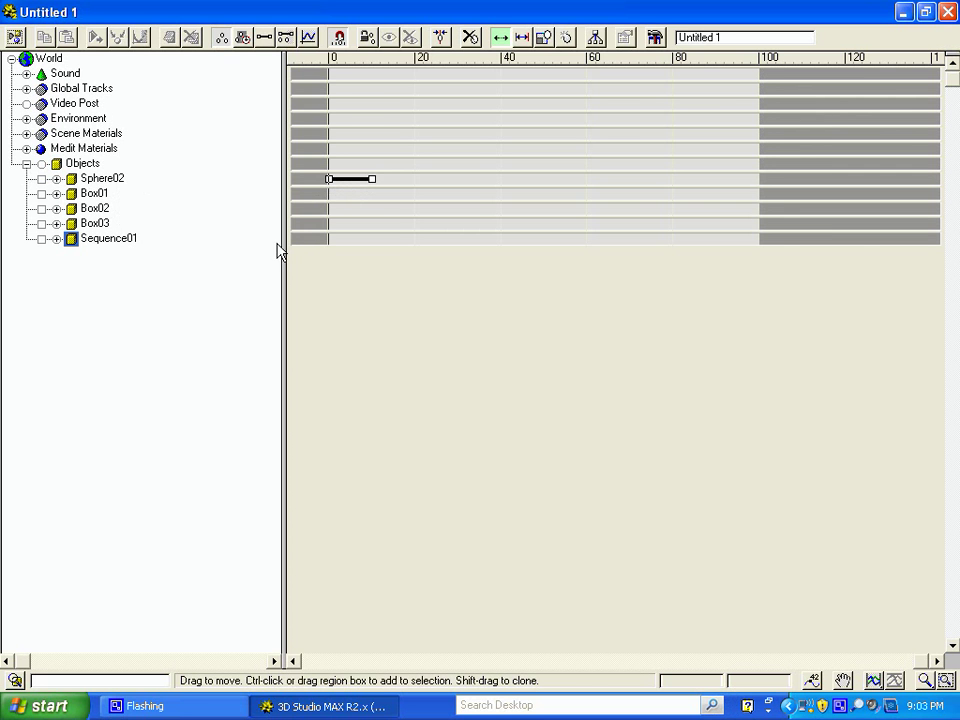
pyautogui.keyDown('ctrl'); pyautogui.scroll(3, 351, 117); pyautogui.keyUp('ctrl')
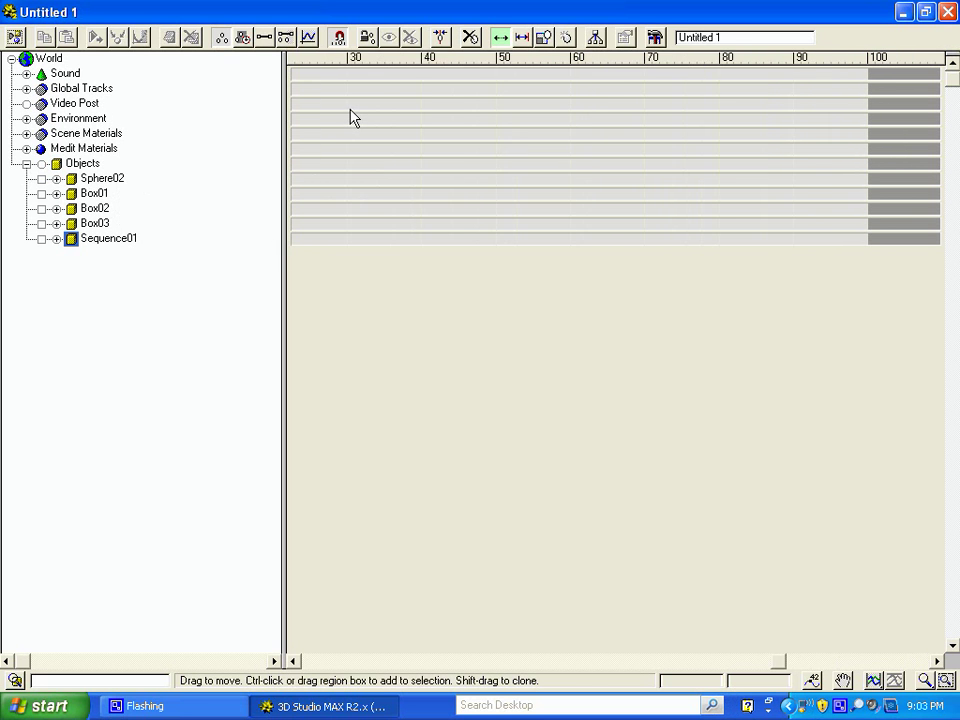
pyautogui.keyDown('ctrl'); pyautogui.scroll(-1, 345, 122); pyautogui.keyUp('ctrl')
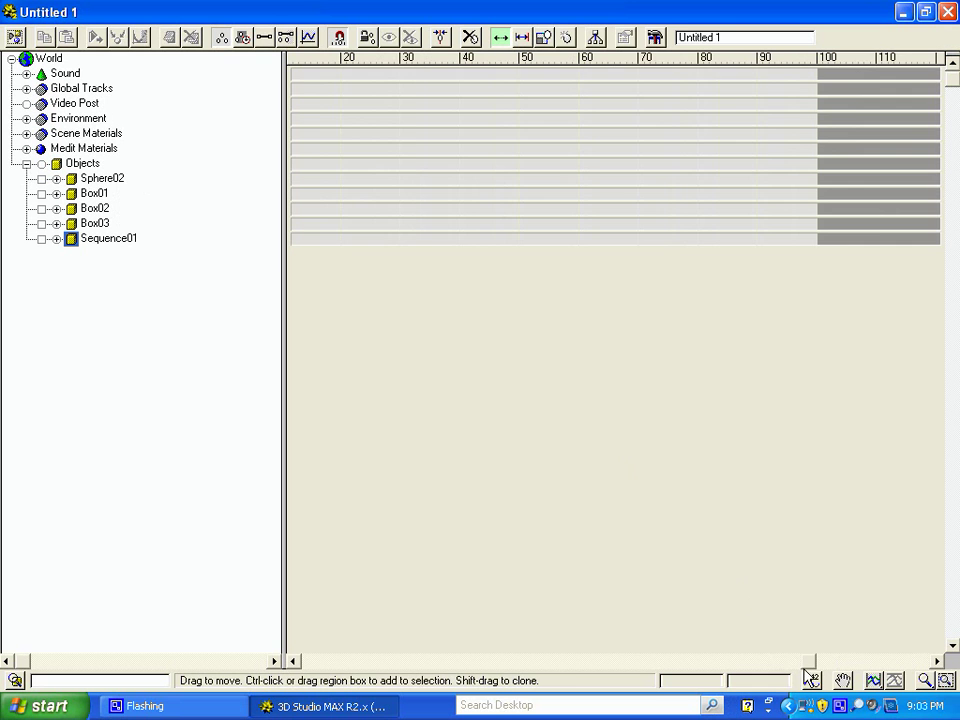
pyautogui.moveTo(806, 661); pyautogui.dragTo(430, 661)
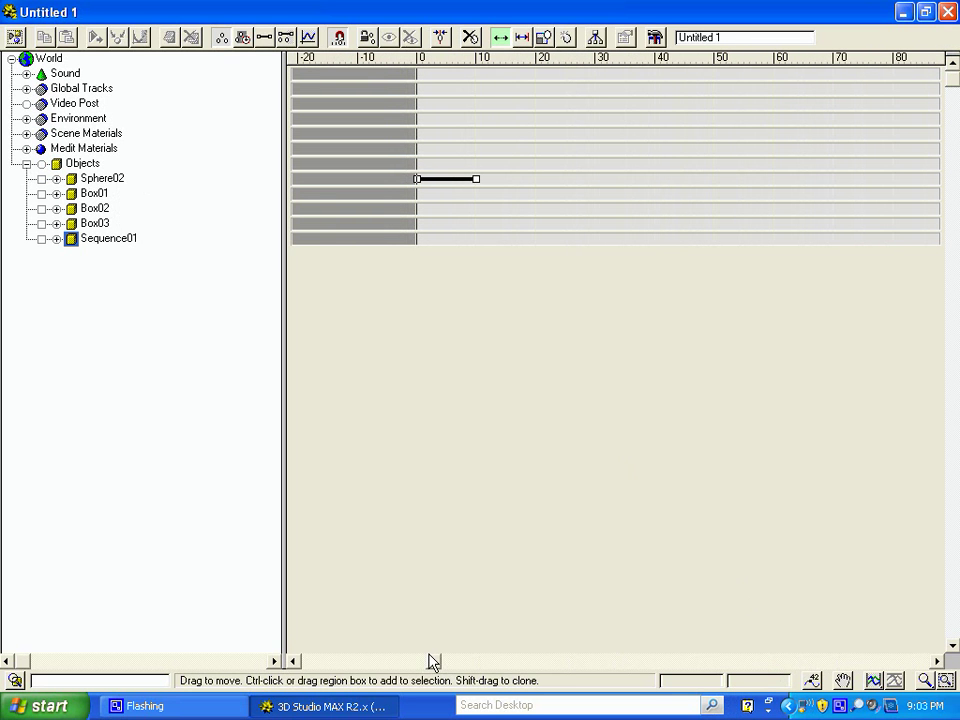
# - Add keys at frames 0 and 10 to the Sequence helper's CelFrameRate track, and close Track View
pyautogui.click(56, 239)
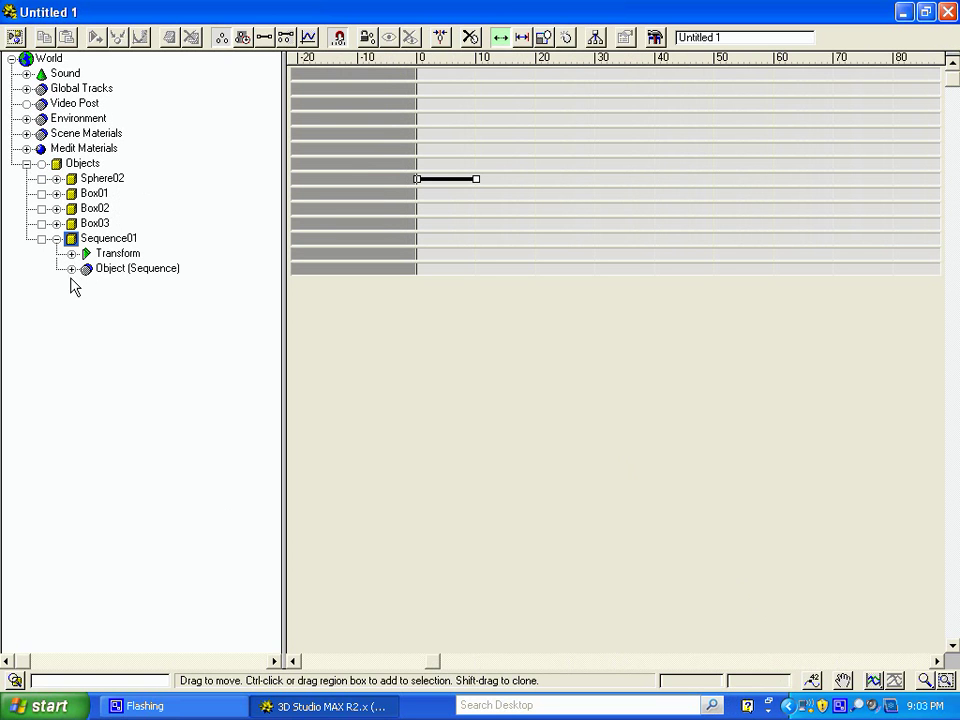
pyautogui.click(72, 269)
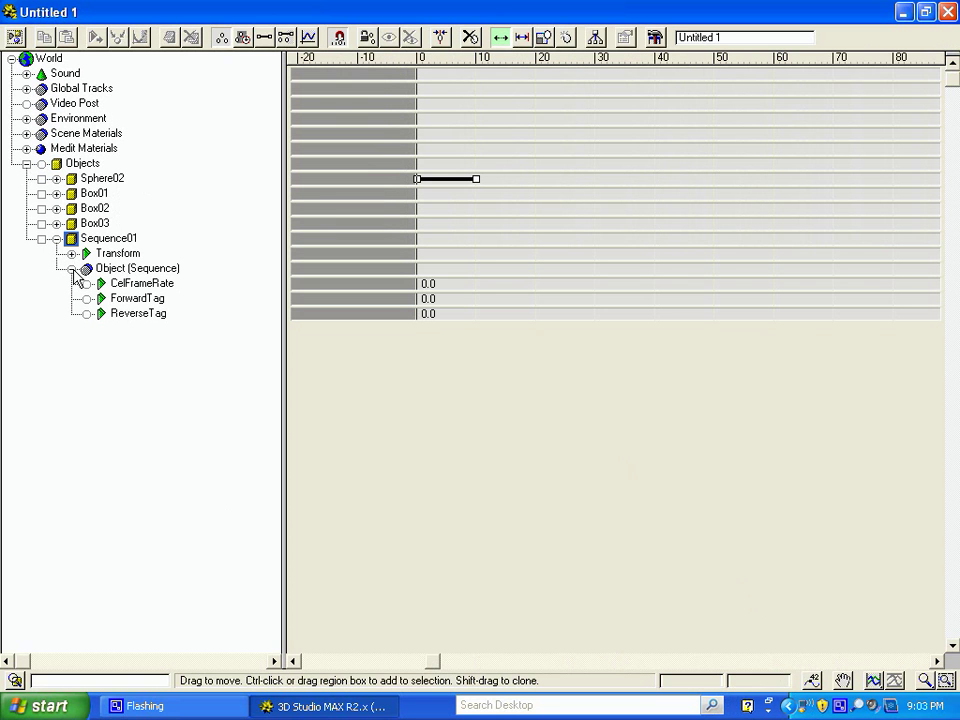
pyautogui.click(128, 285)
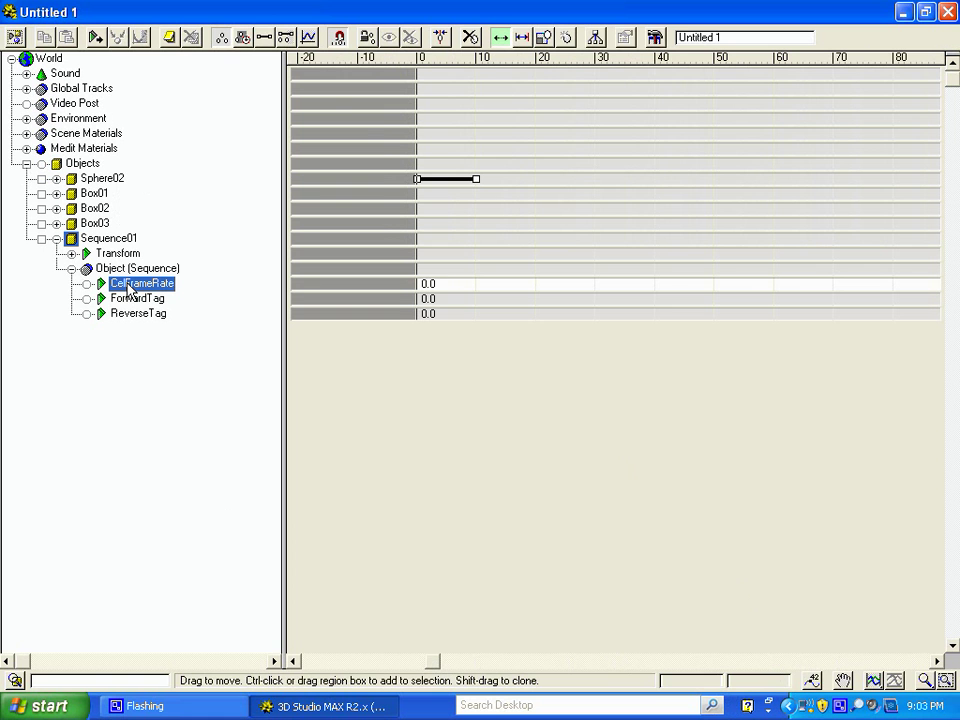
pyautogui.click(565, 38)
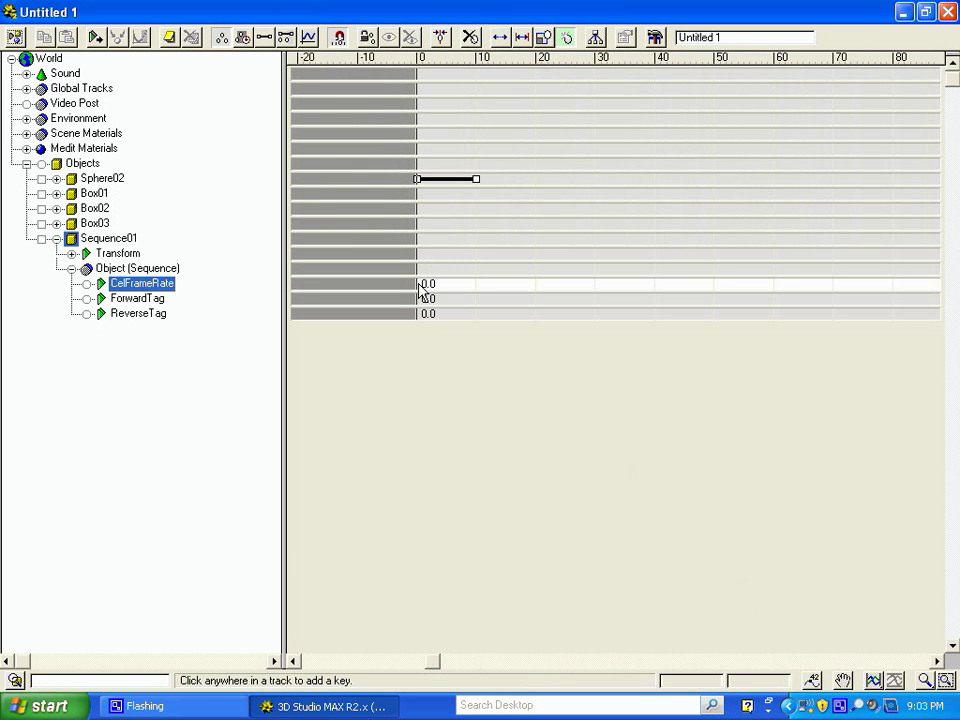
pyautogui.click(418, 285)
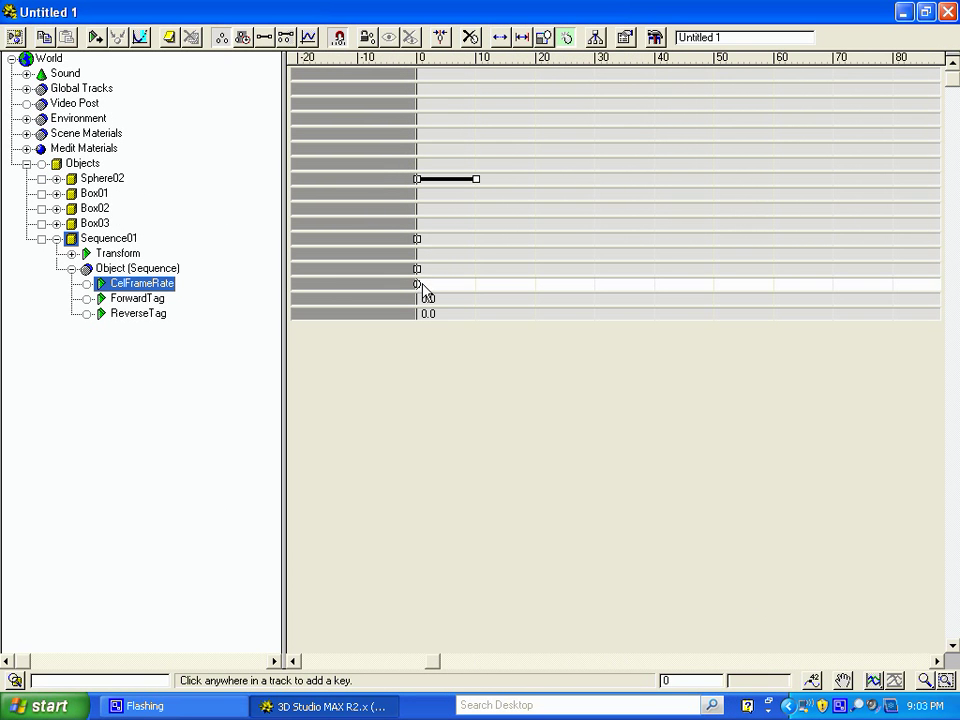
pyautogui.click(476, 285)
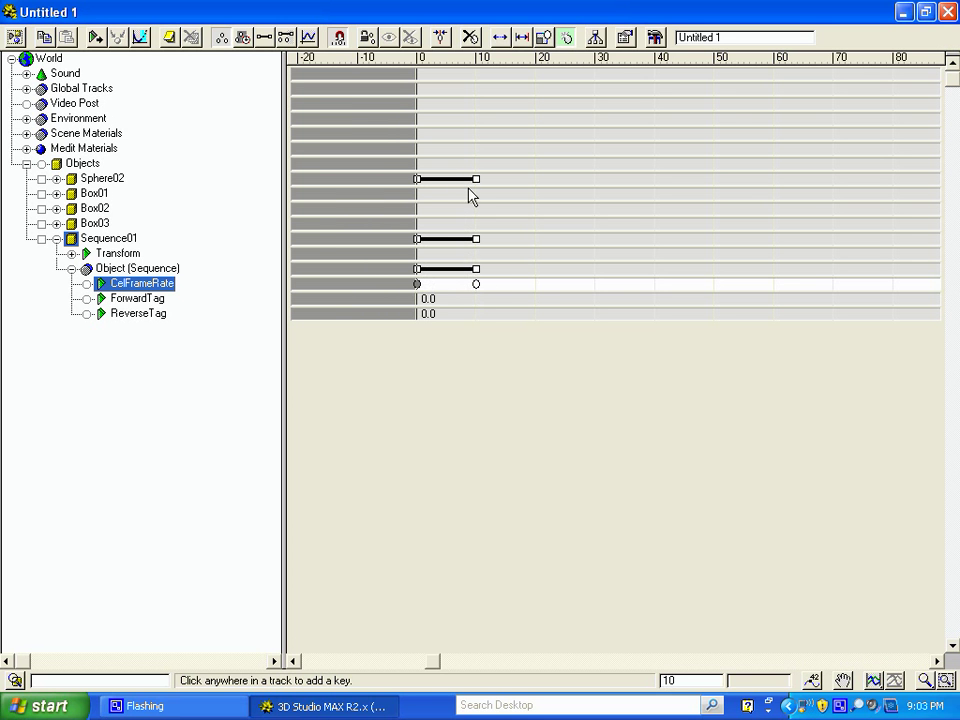
pyautogui.click(949, 13)
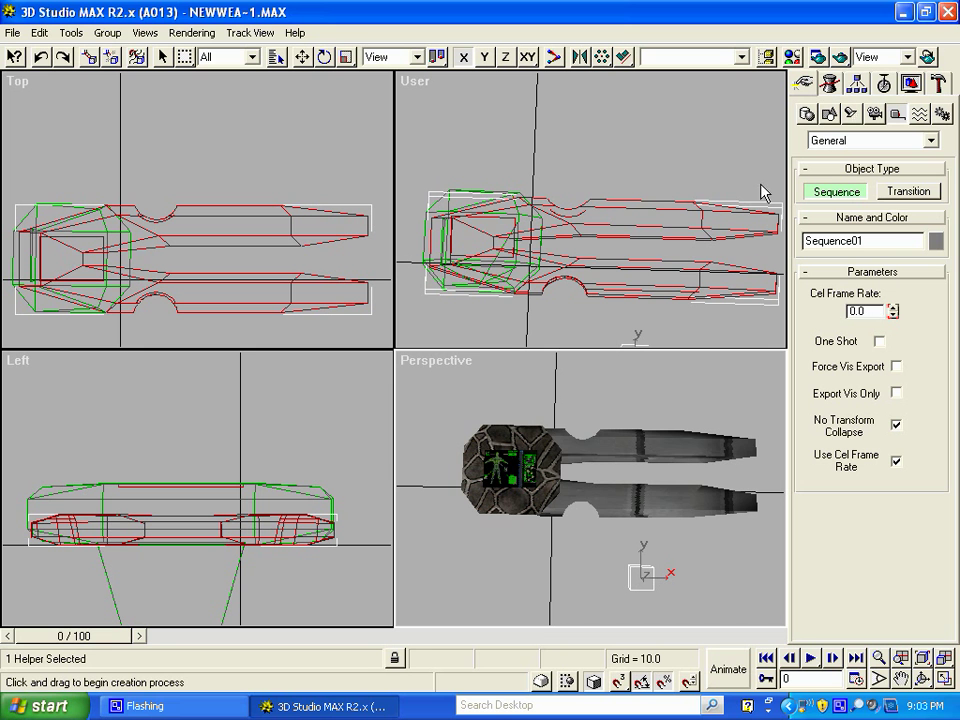
# - Scrub the timeline and return it to frame 0, dismissing the wireless network notification
pyautogui.rightClick(100, 645)
pyautogui.moveTo(100, 645); pyautogui.dragTo(5, 648)
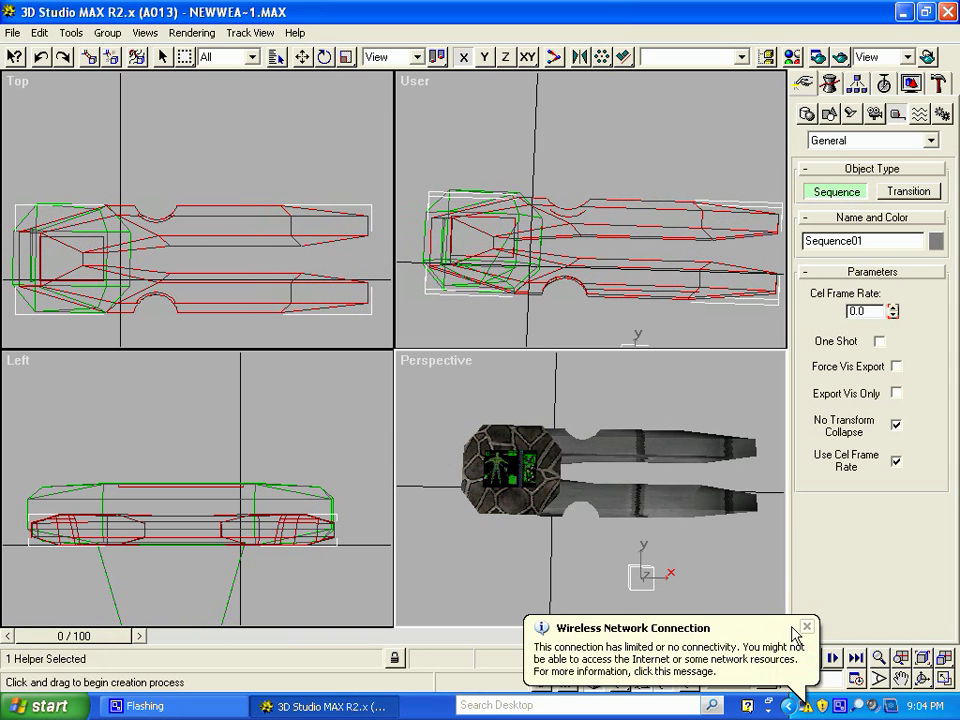
pyautogui.click(808, 627)
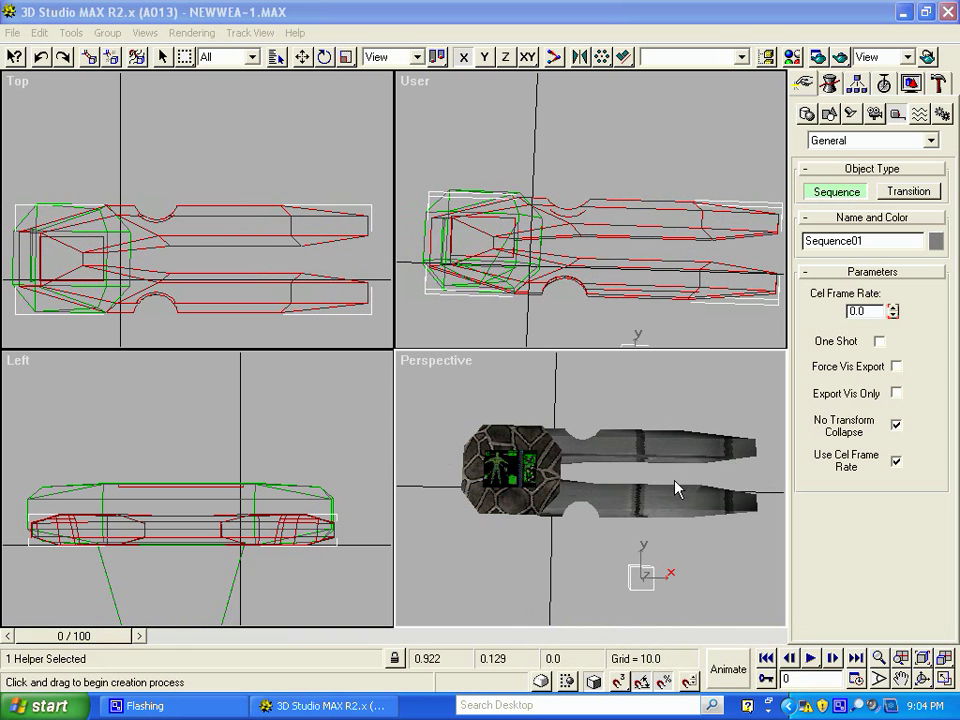
pyautogui.moveTo(569, 494)
pyautogui.moveTo(125, 641); pyautogui.dragTo(77, 653)
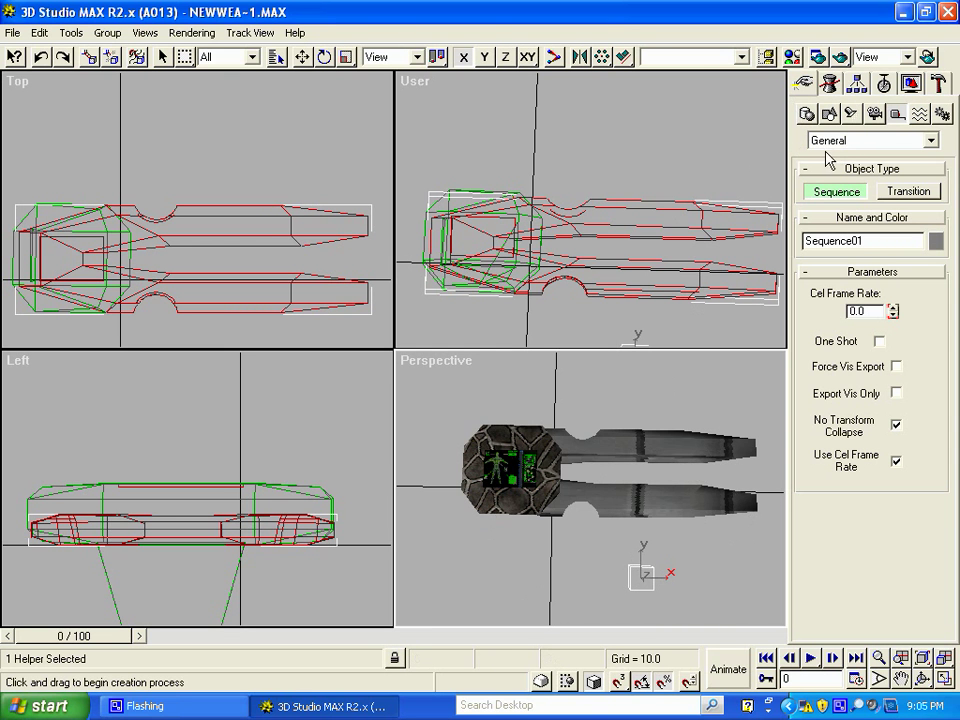
# - Draw a zigzag Line spline with corner points between the two barrels in the Perspective view, running from their tips toward the body
pyautogui.click(809, 116)
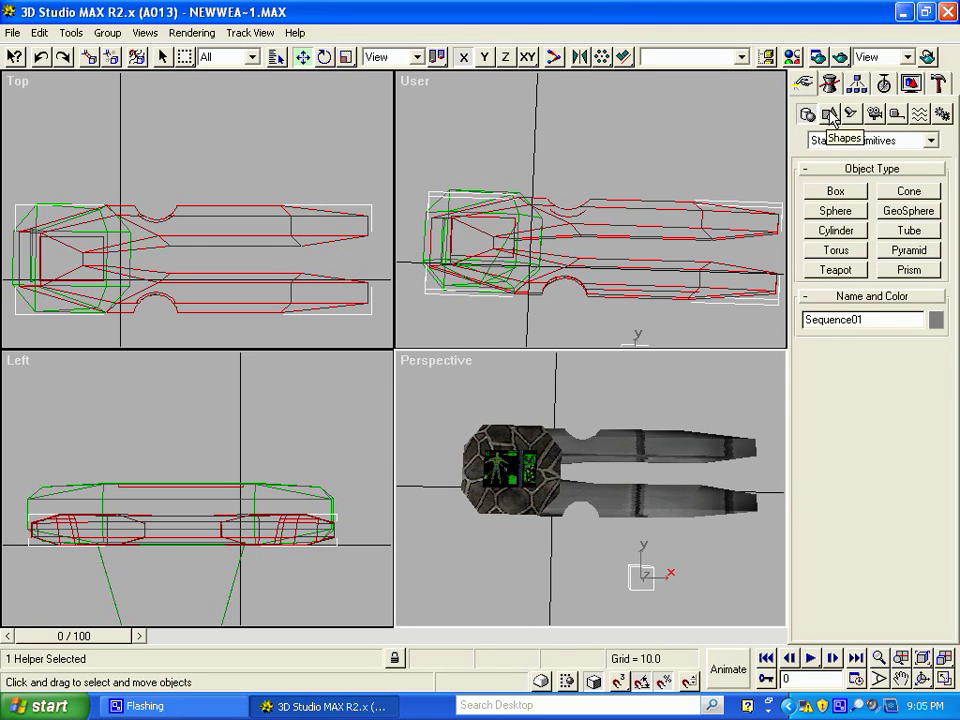
pyautogui.click(831, 116)
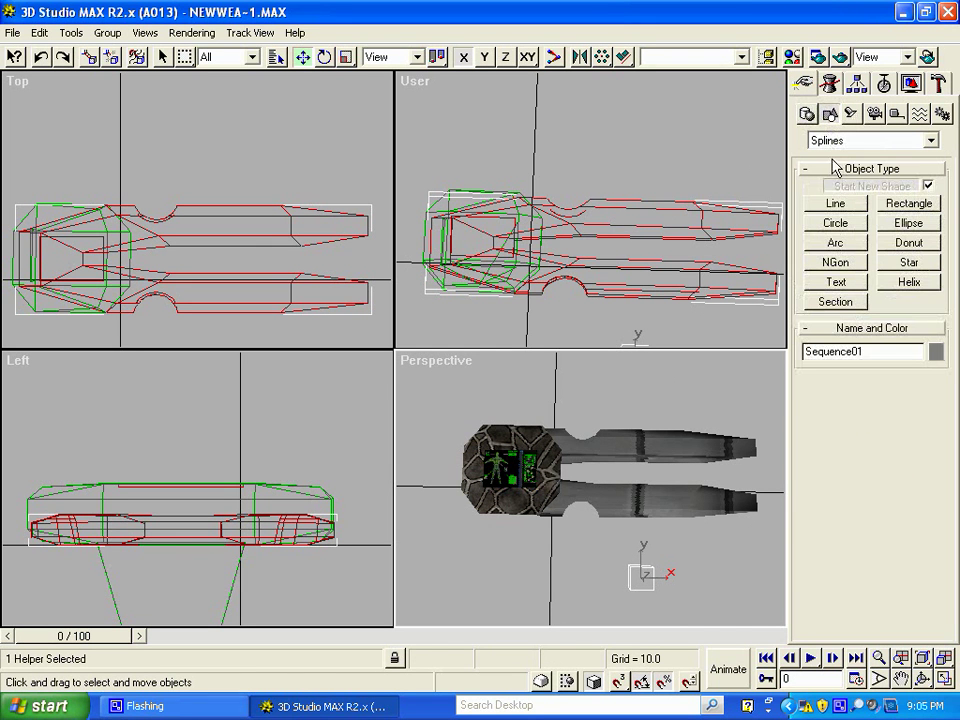
pyautogui.click(838, 205)
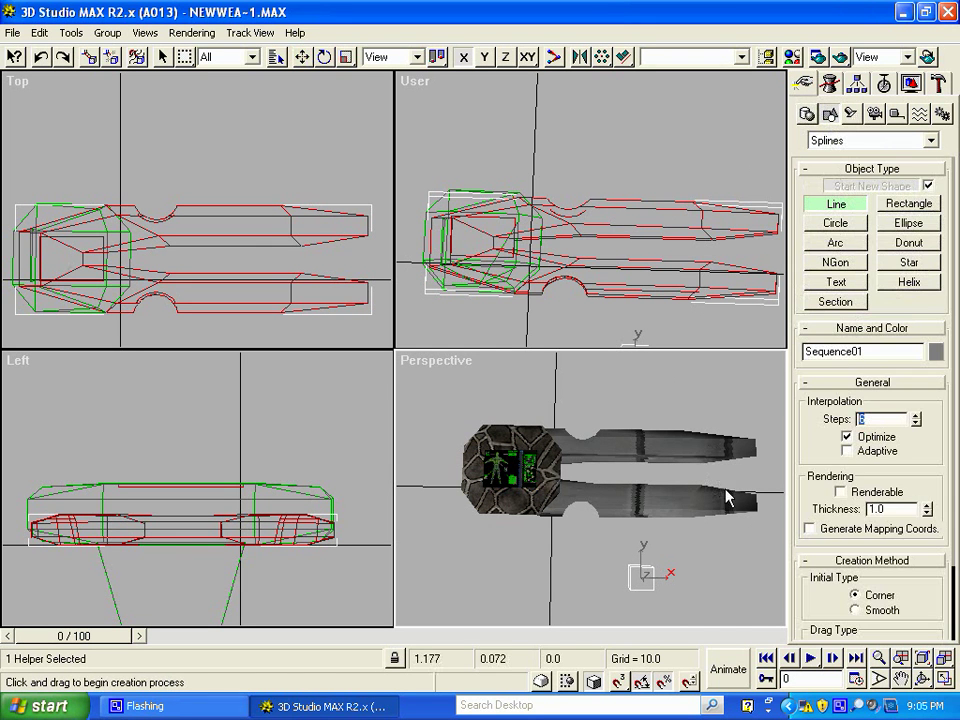
pyautogui.click(746, 499)
pyautogui.click(690, 472)
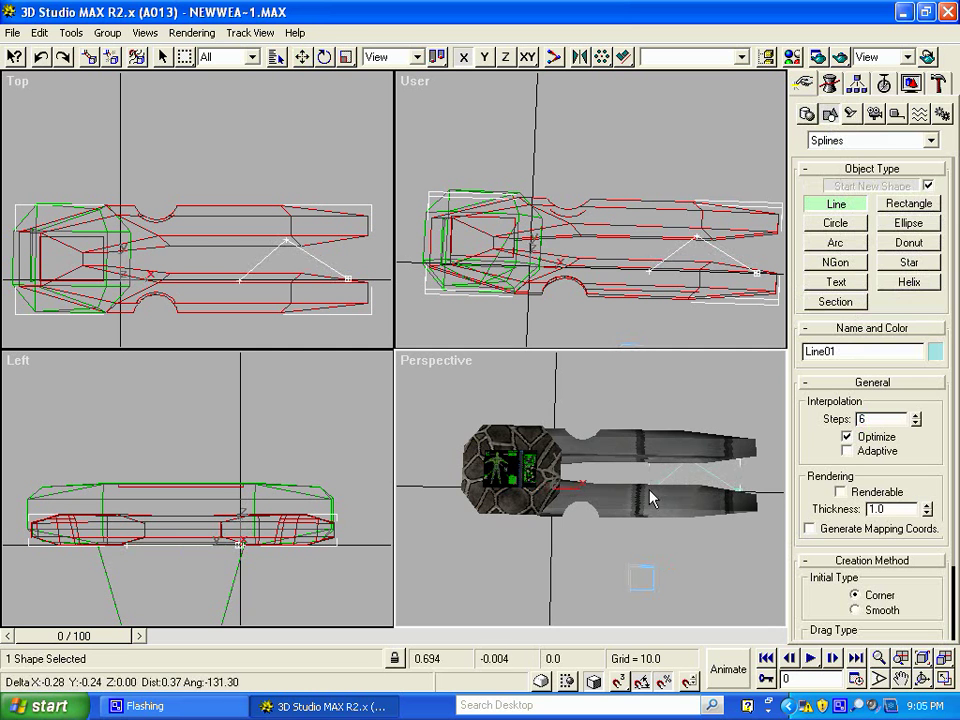
pyautogui.click(649, 497)
pyautogui.click(632, 469)
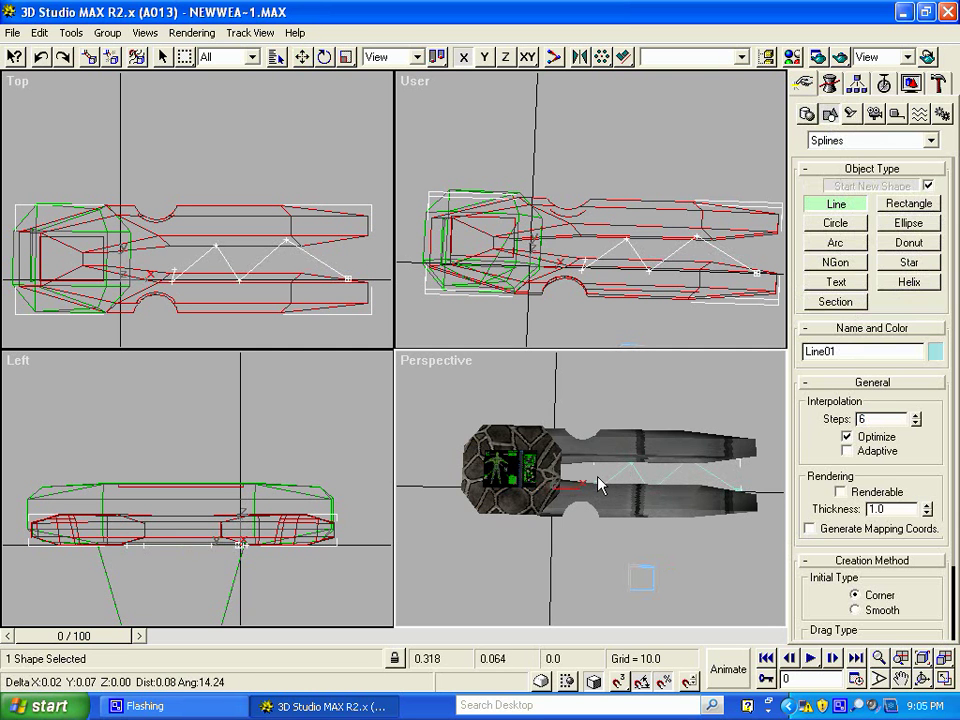
pyautogui.click(596, 467)
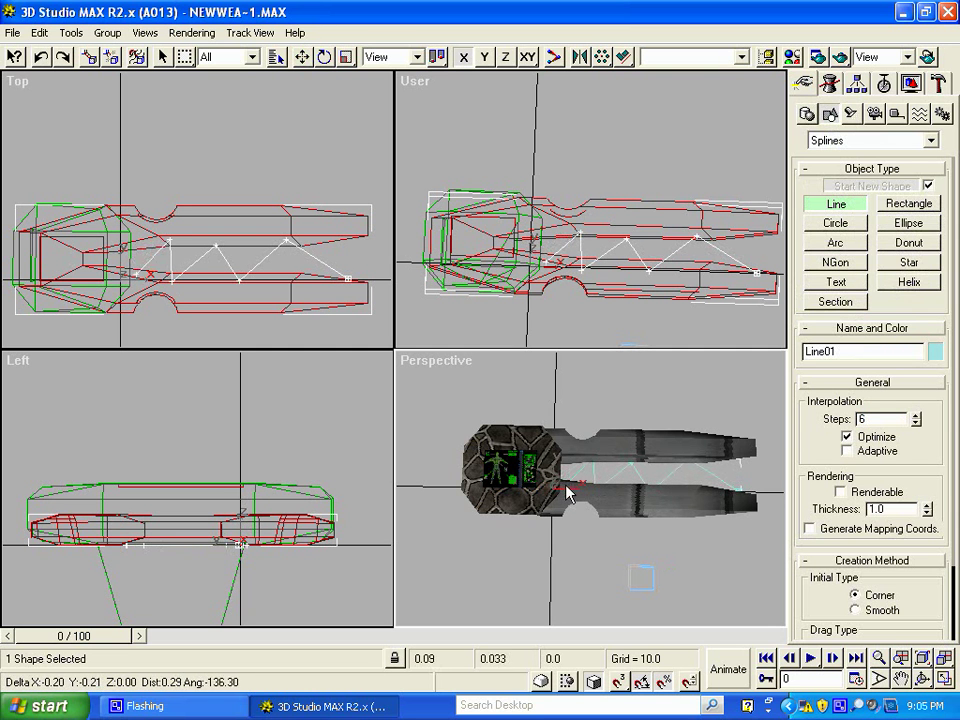
pyautogui.rightClick(634, 506)
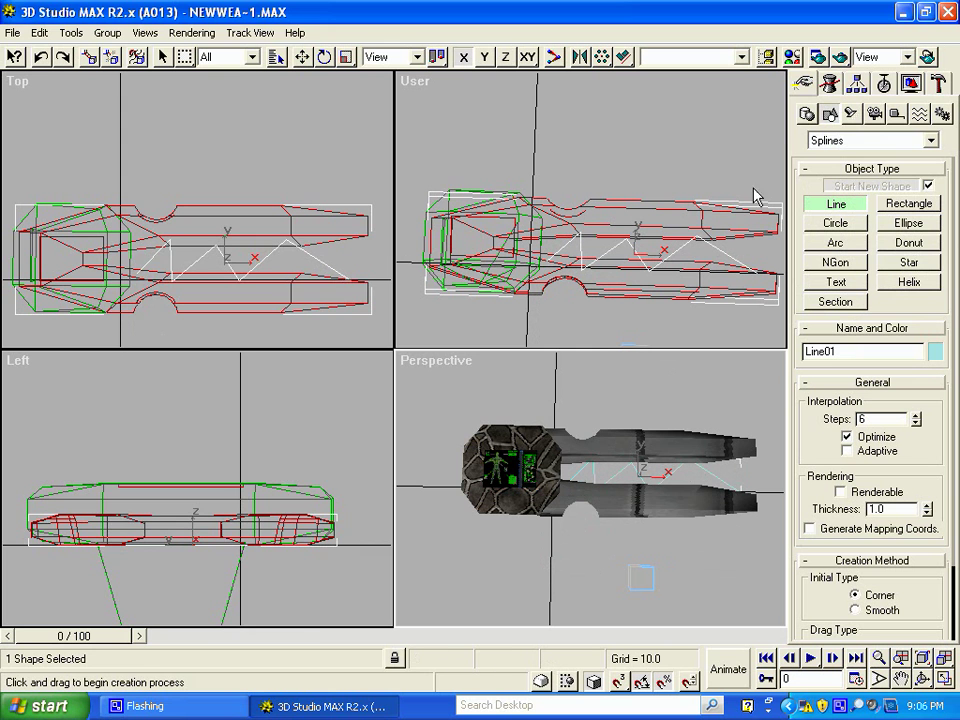
# - Assign the cin_cryo.ifl screen material to the zigzag line, look at the other sample materials and close the Material Editor
pyautogui.click(792, 57)
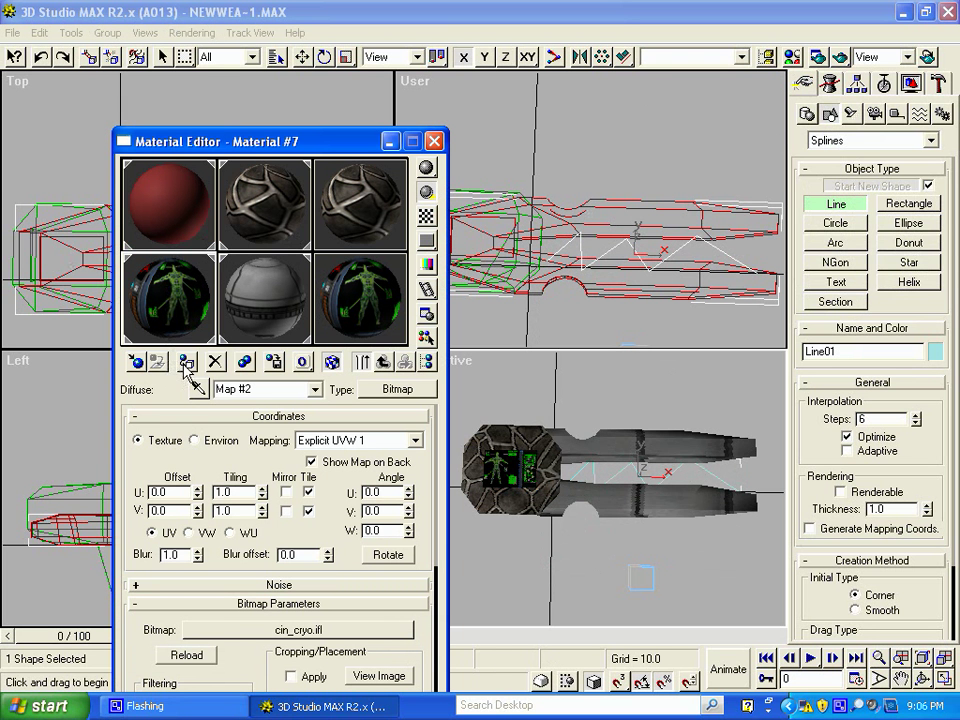
pyautogui.click(332, 362)
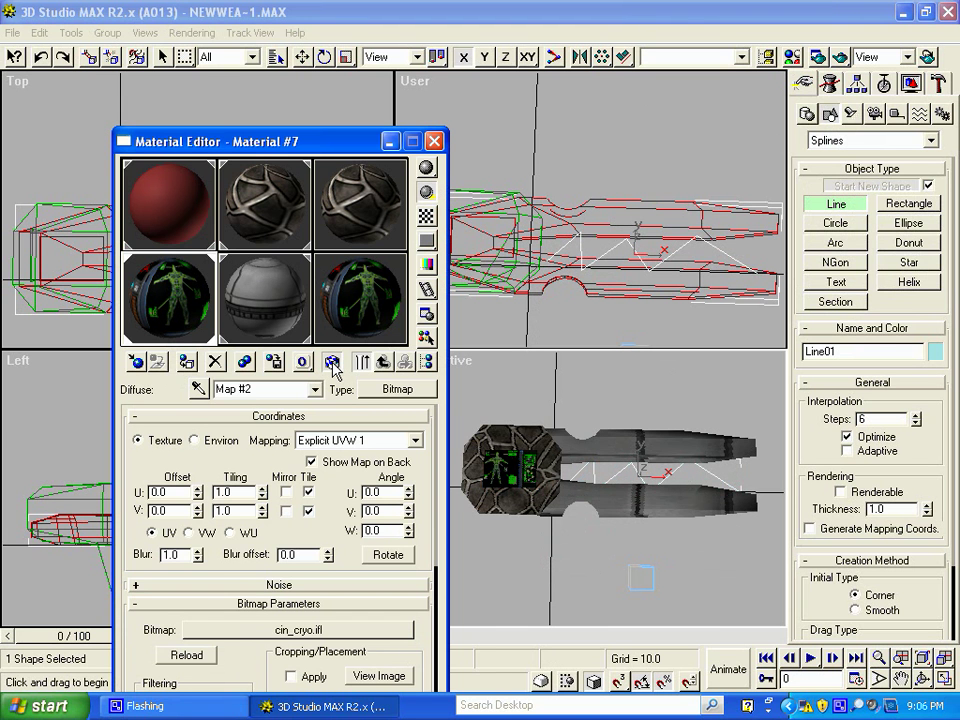
pyautogui.click(185, 335)
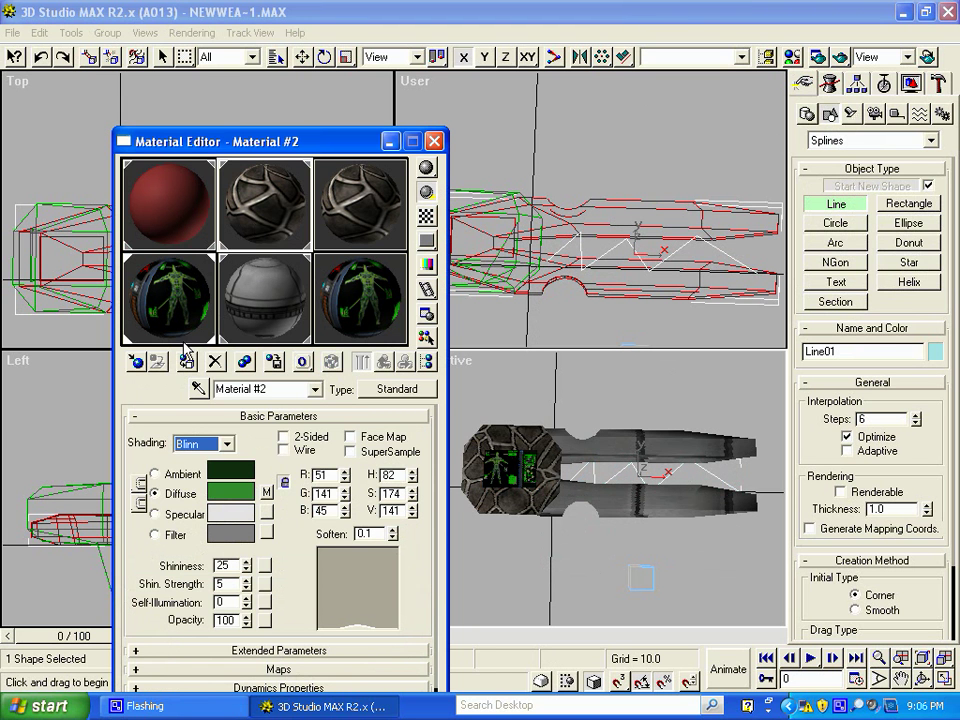
pyautogui.click(260, 322)
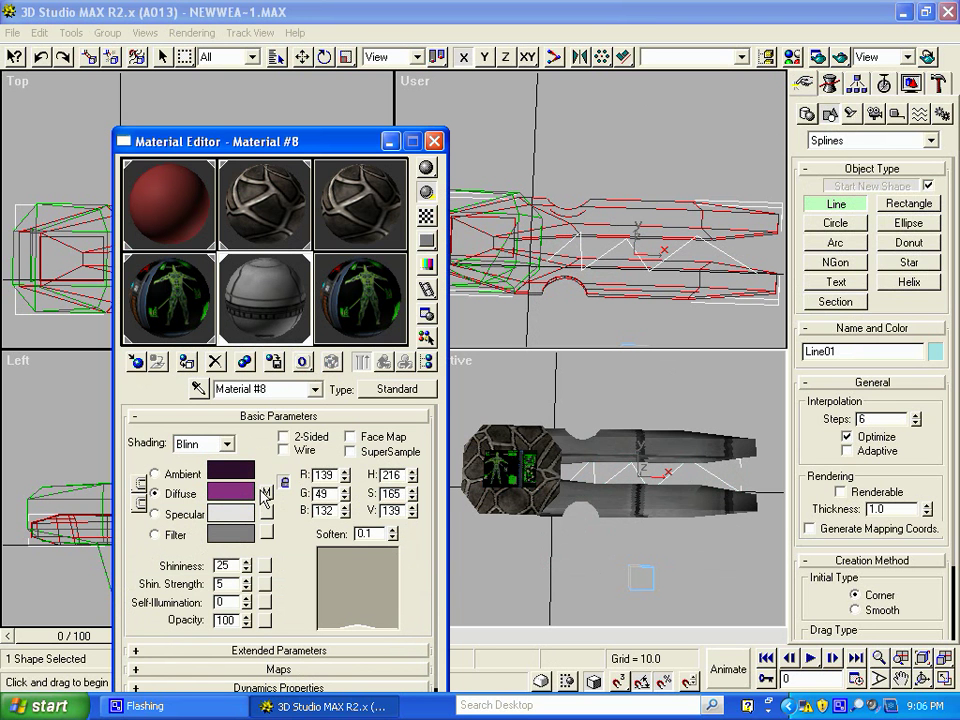
pyautogui.click(436, 143)
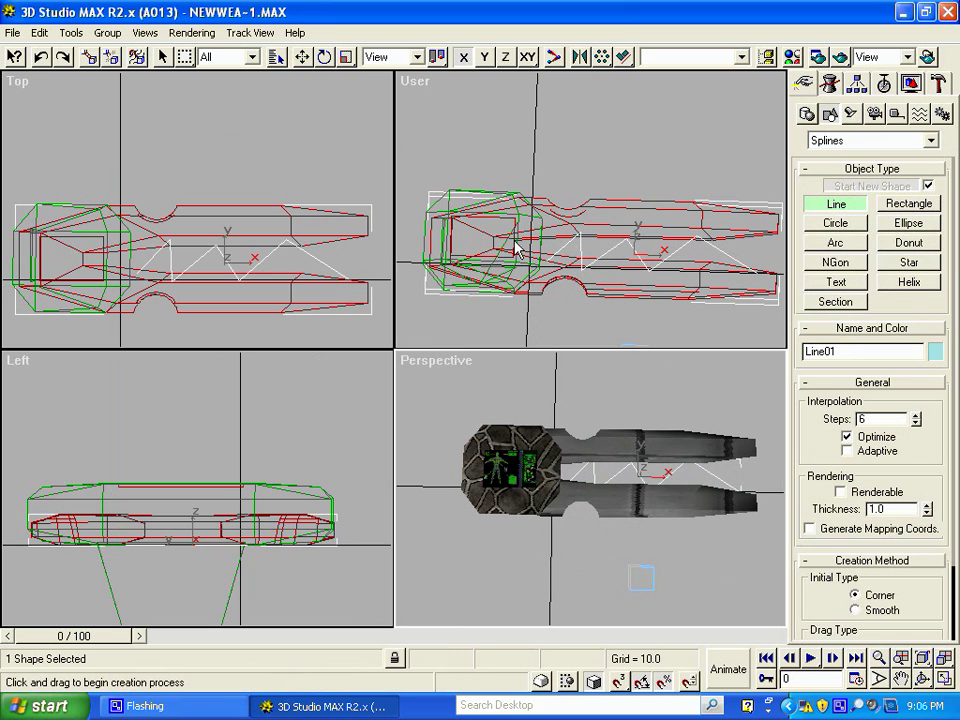
# - Render the Perspective view at frame 0 to check the textured weapon, and close the rendered image
pyautogui.click(214, 34)
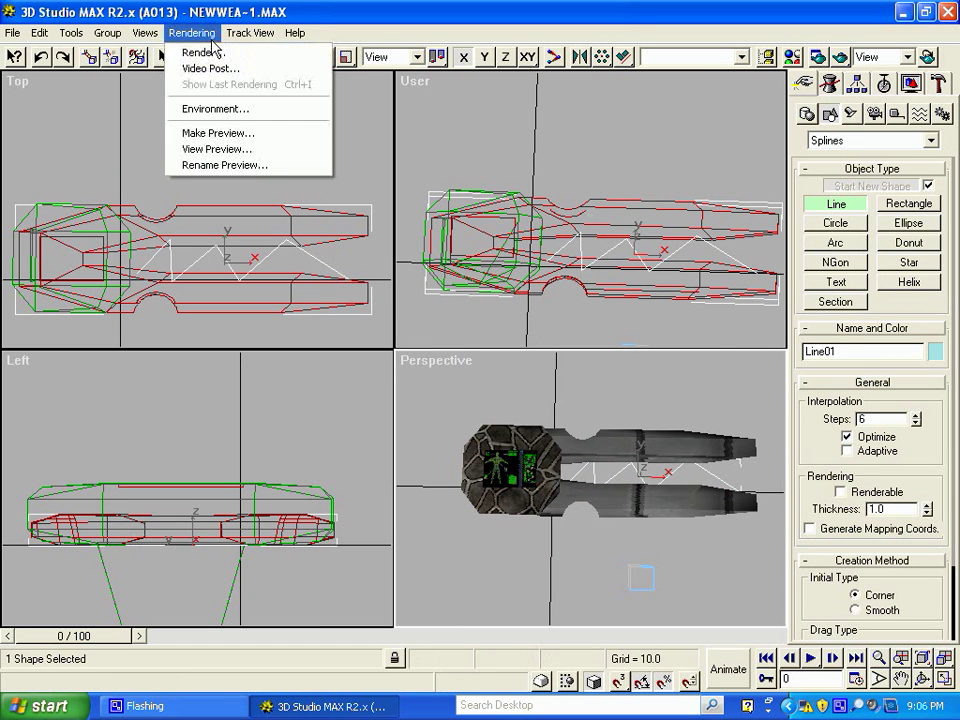
pyautogui.click(205, 51)
pyautogui.click(576, 528)
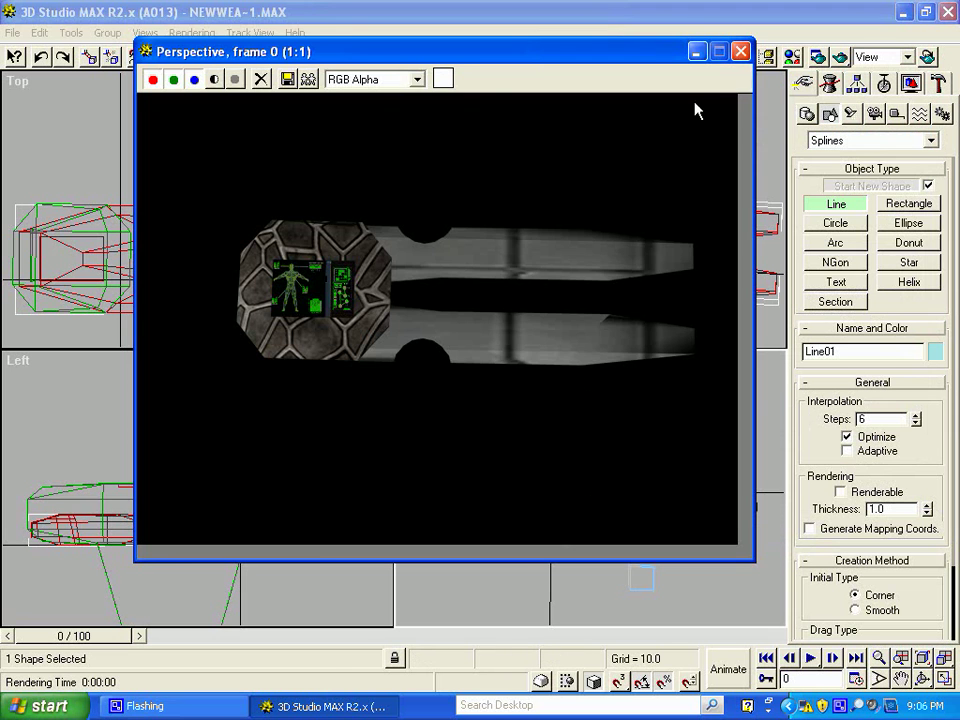
pyautogui.click(741, 51)
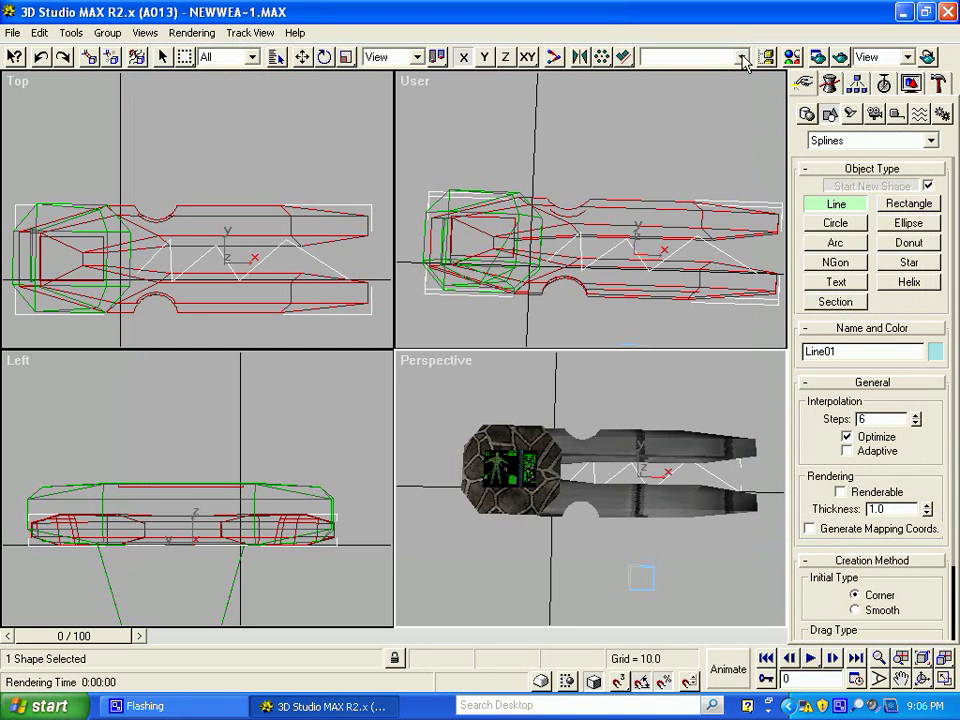